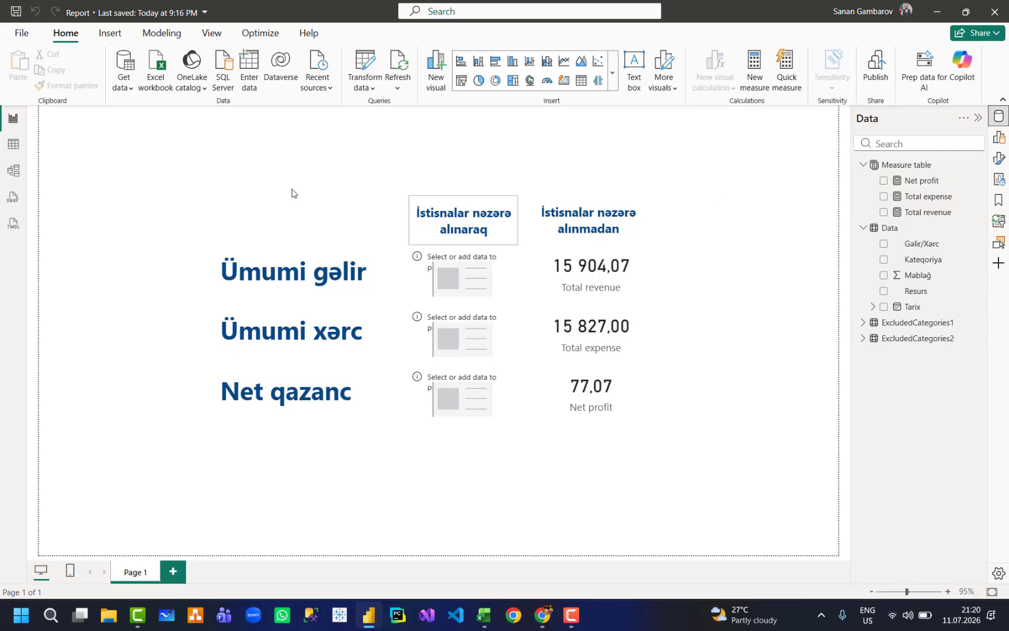
Open the table view and examine the Data table's columns, including the filter values of Kateqoriya and Resurs.
click(12, 143)
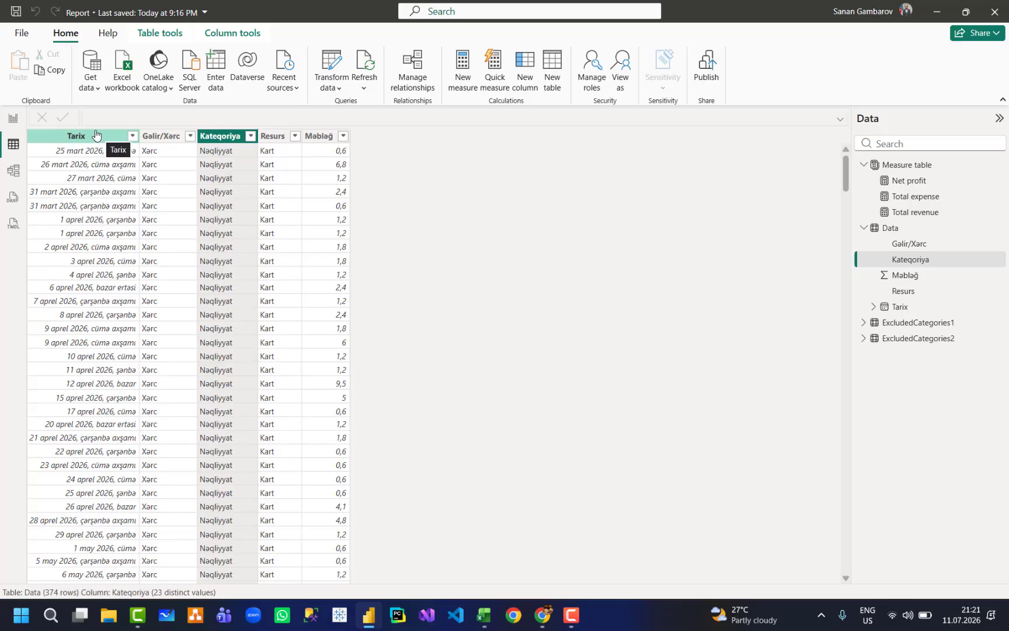
click(178, 136)
click(190, 135)
click(433, 263)
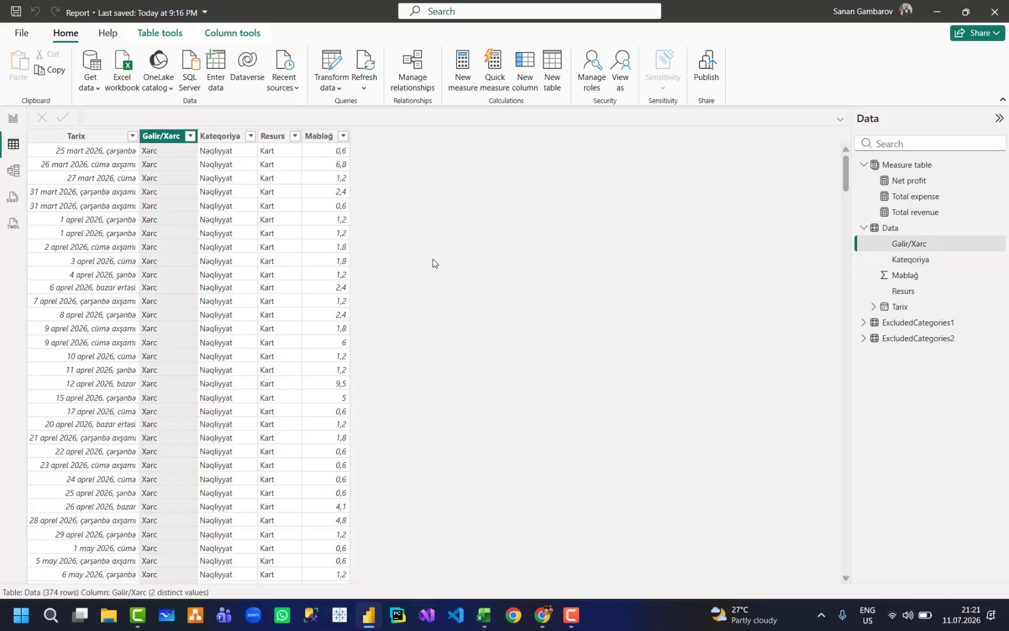
click(219, 136)
click(251, 136)
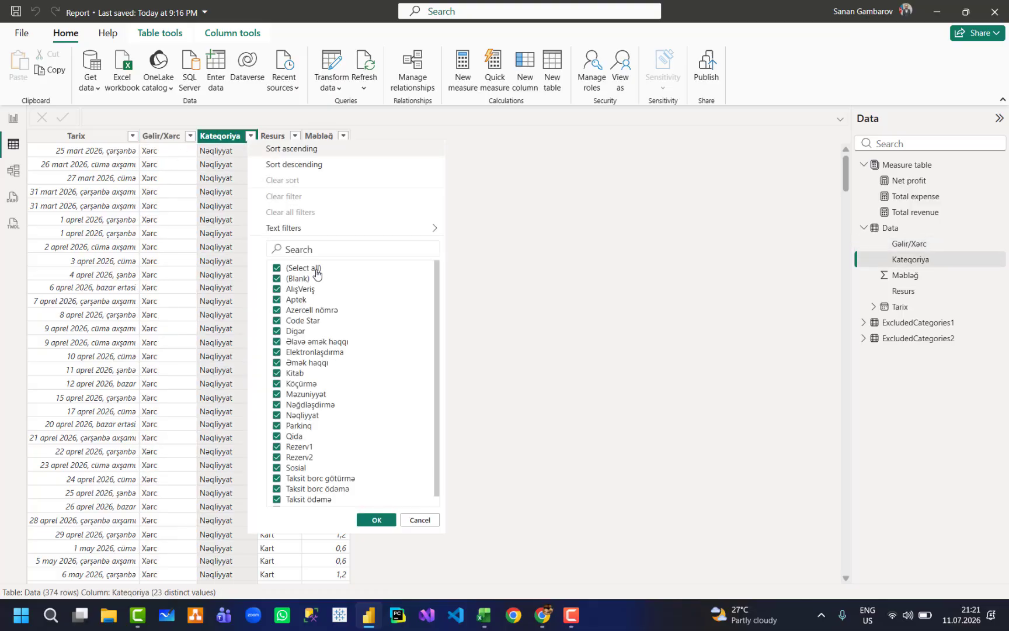
click(601, 278)
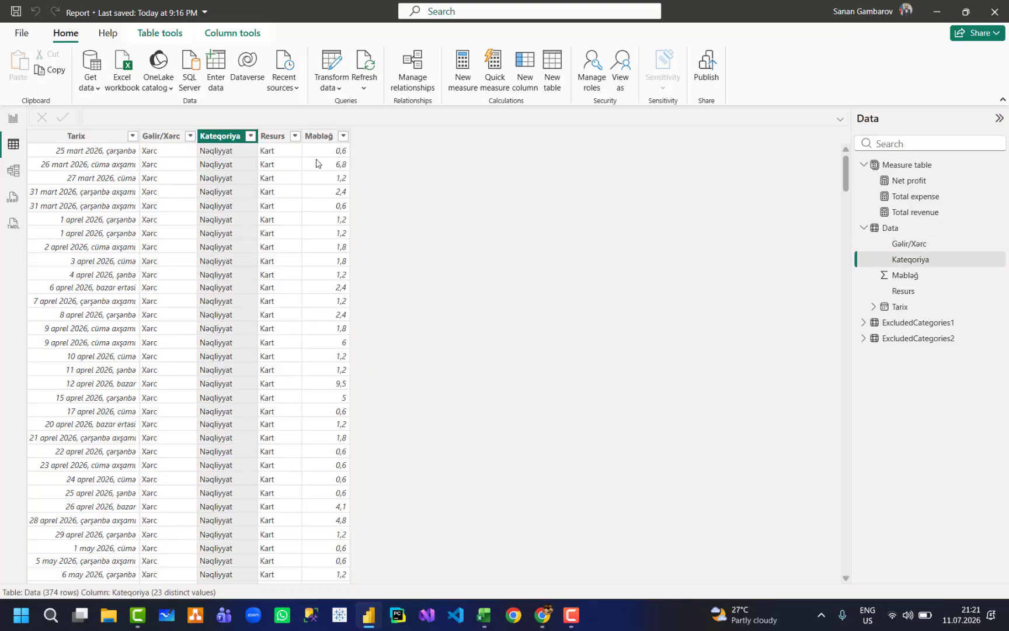
click(273, 136)
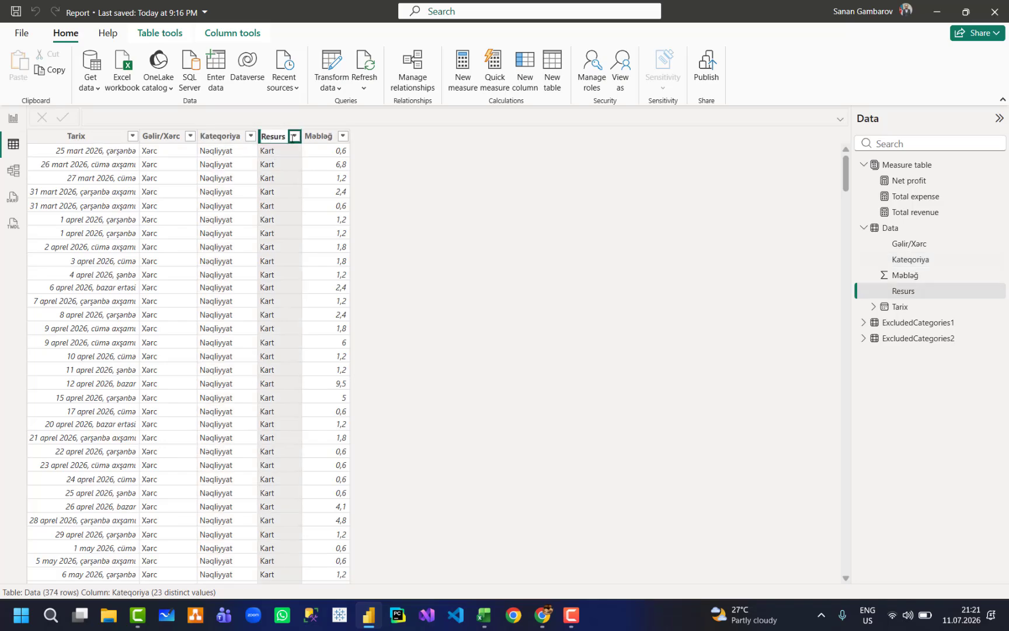
click(295, 136)
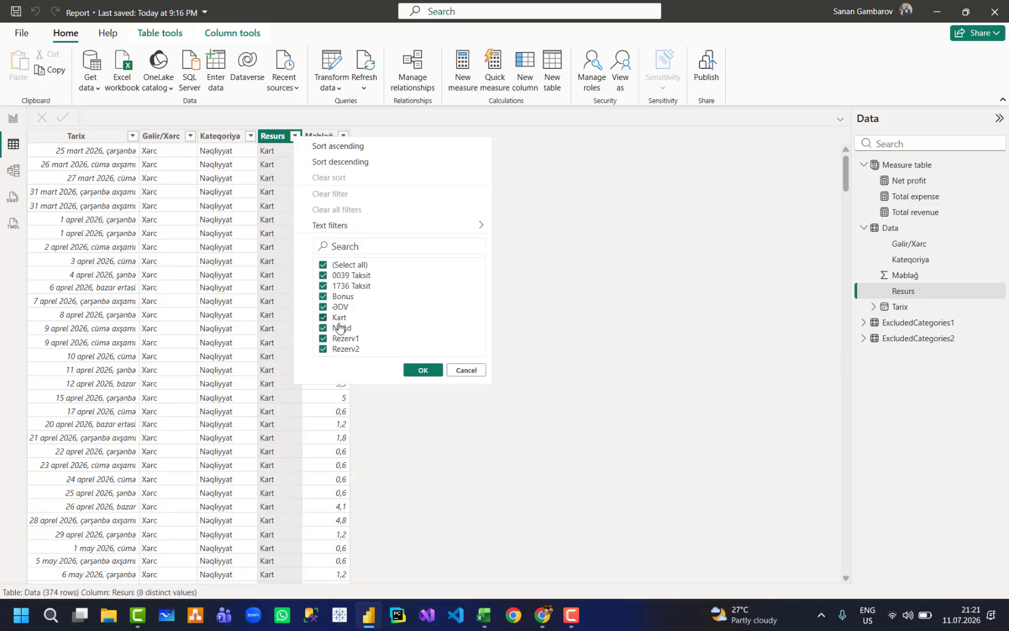
click(382, 417)
click(324, 135)
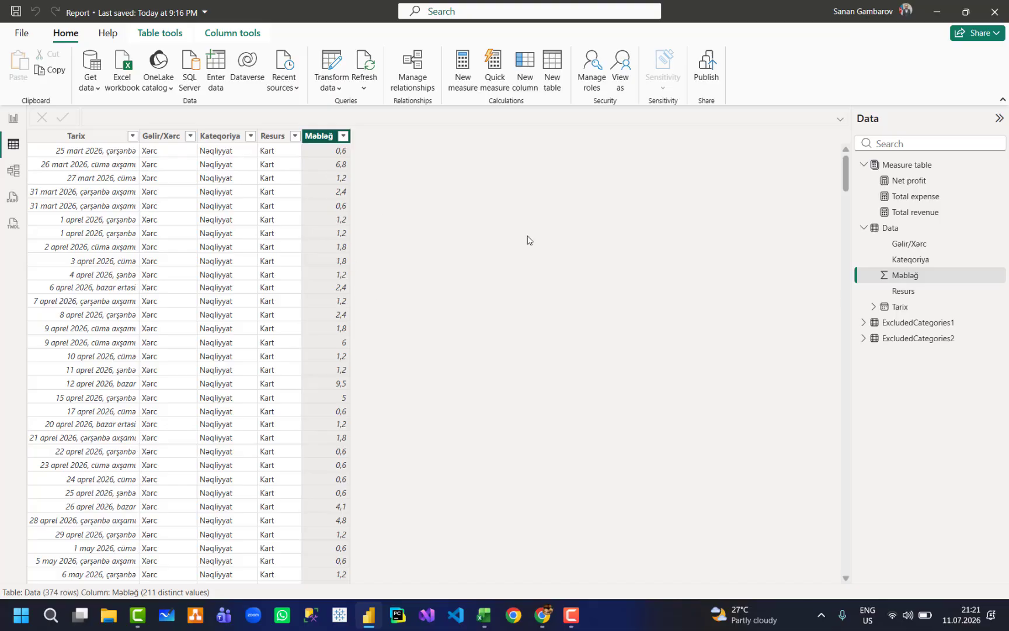
Review the ExcludedCategories1 table and the list of Resurs values in the Data table.
click(944, 324)
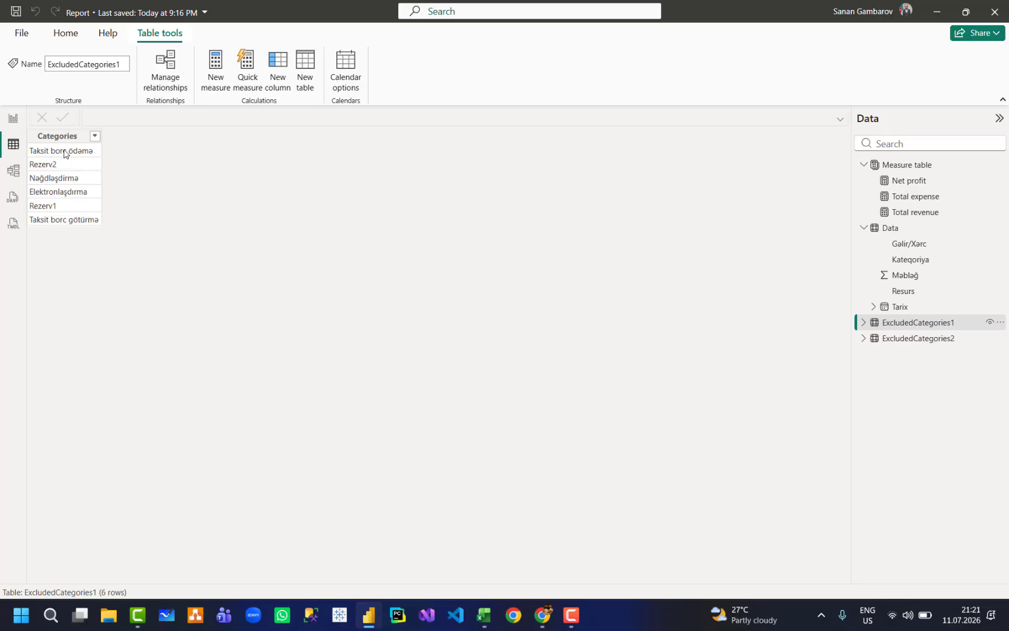
click(892, 227)
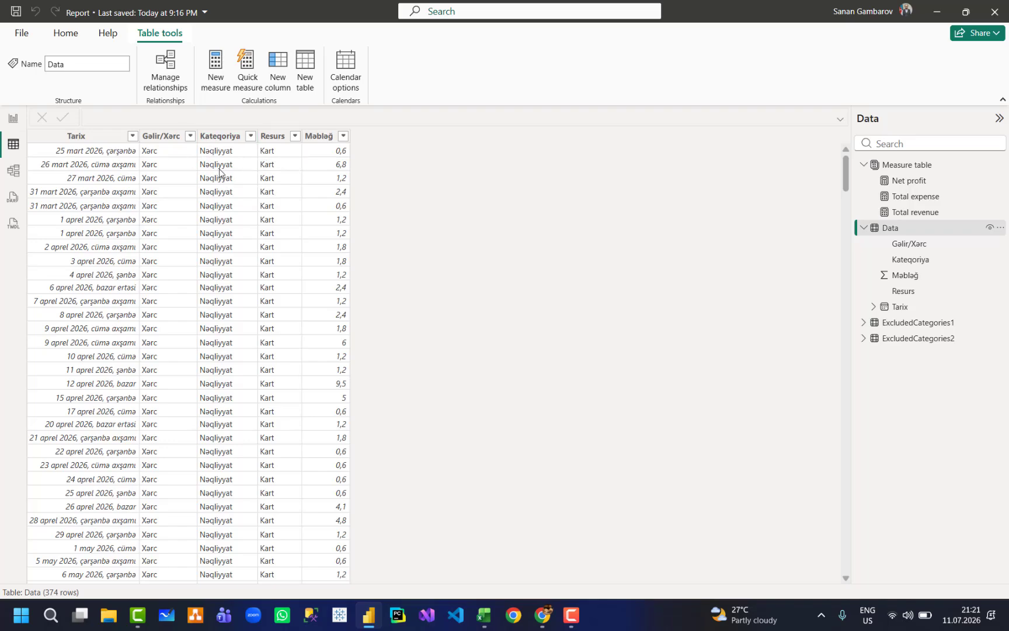
click(295, 135)
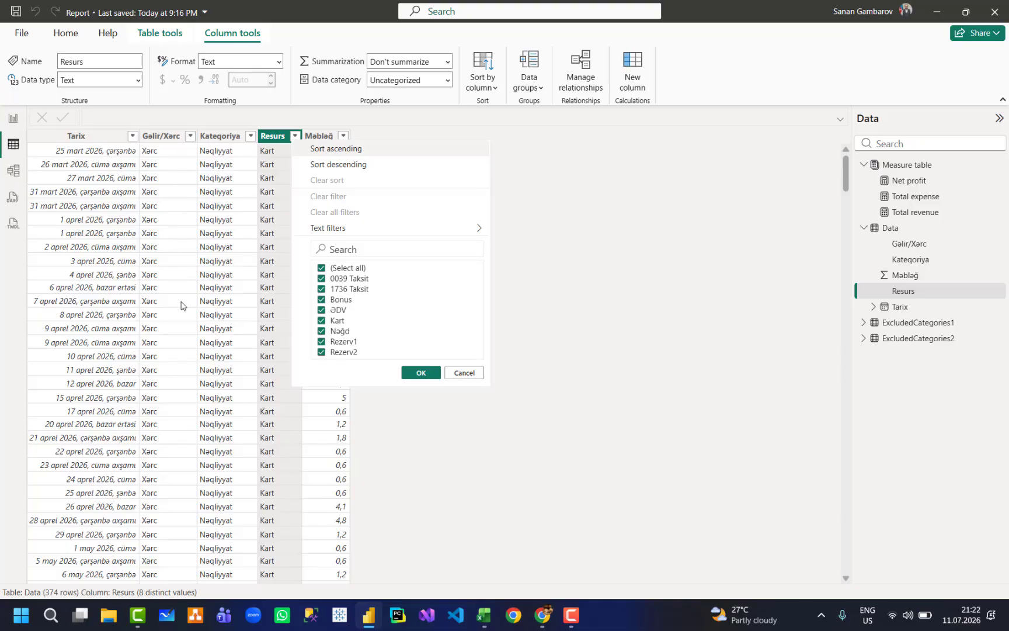
Filter the Data table's Kateqoriya column to Elektronlaşdırma by searching its values for "elek".
click(251, 135)
click(251, 136)
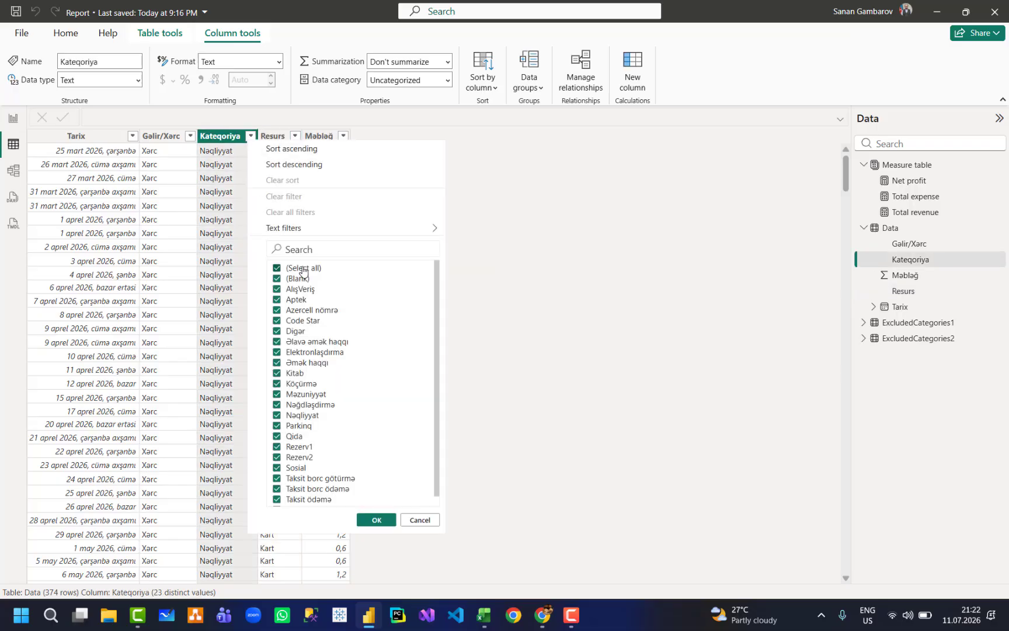
click(302, 269)
click(315, 241)
text(elek)
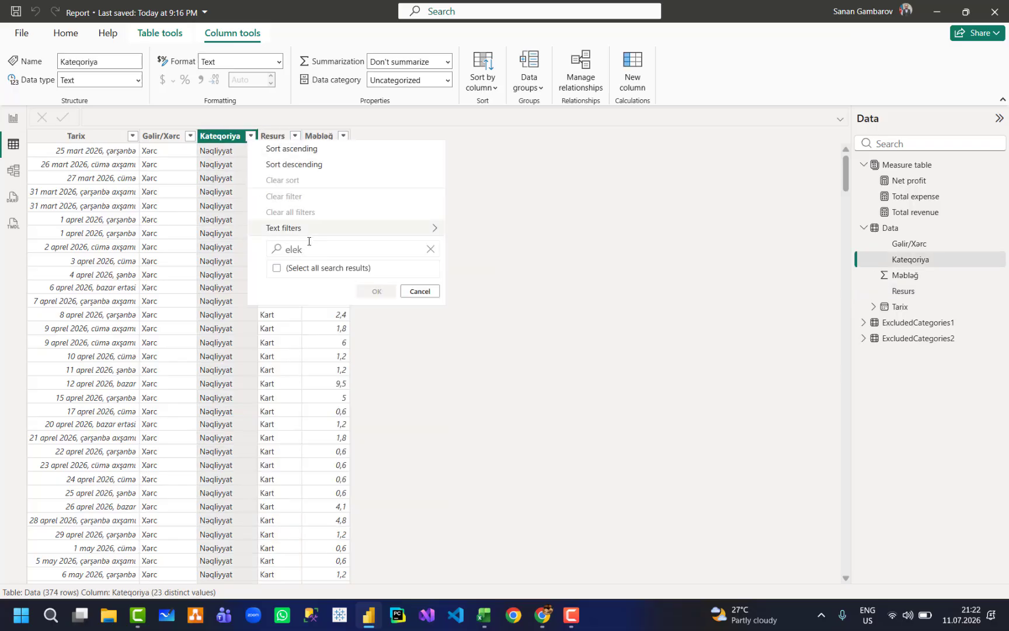
click(297, 279)
click(376, 299)
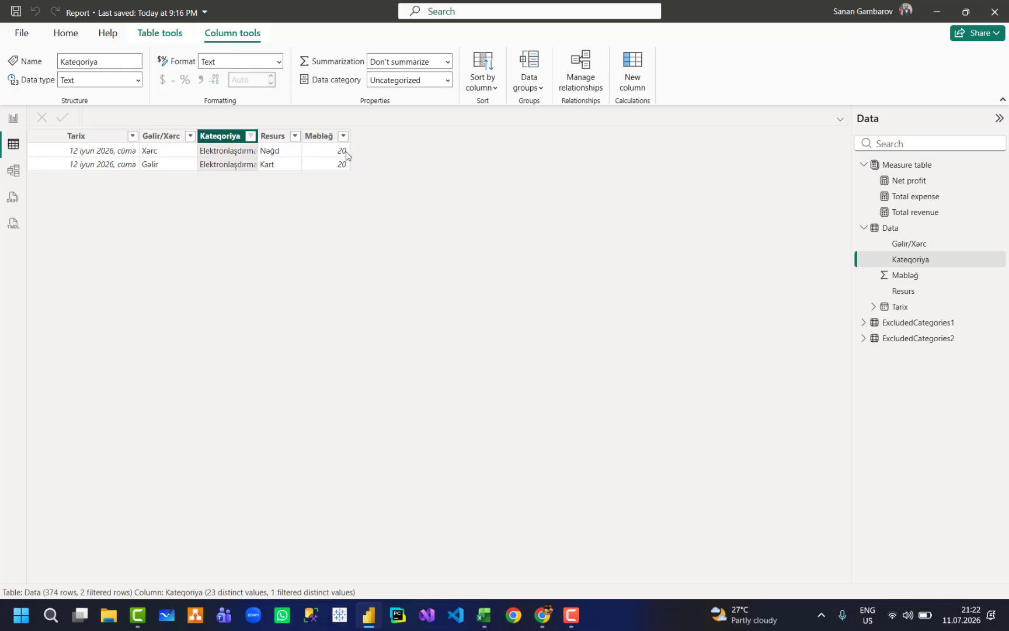
Check the ExcludedCategories1 list against the filtered rows, and clear the Kateqoriya filter in the Data table.
click(947, 327)
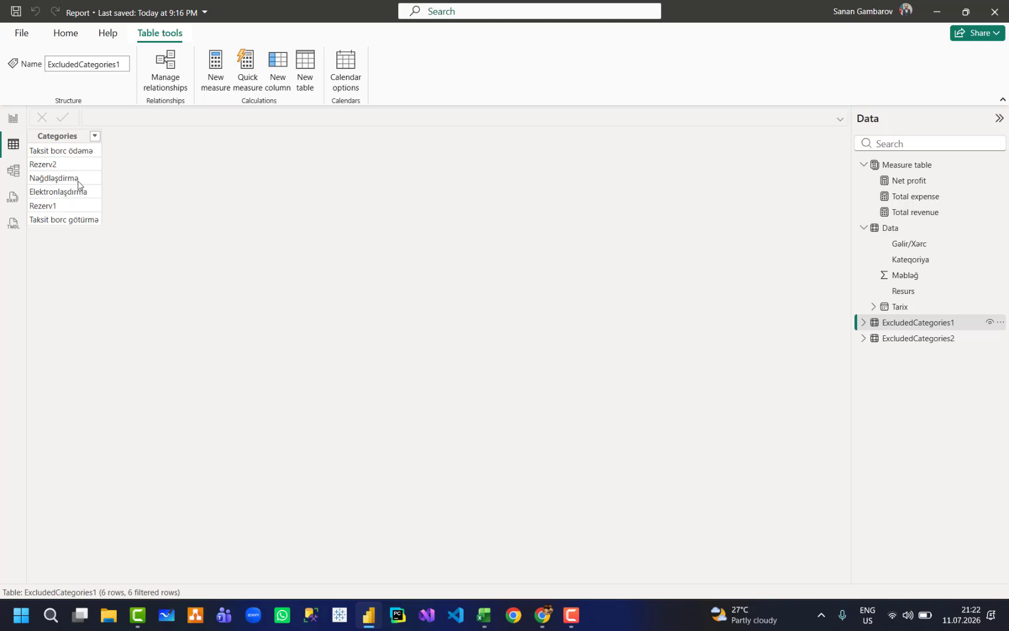
click(955, 230)
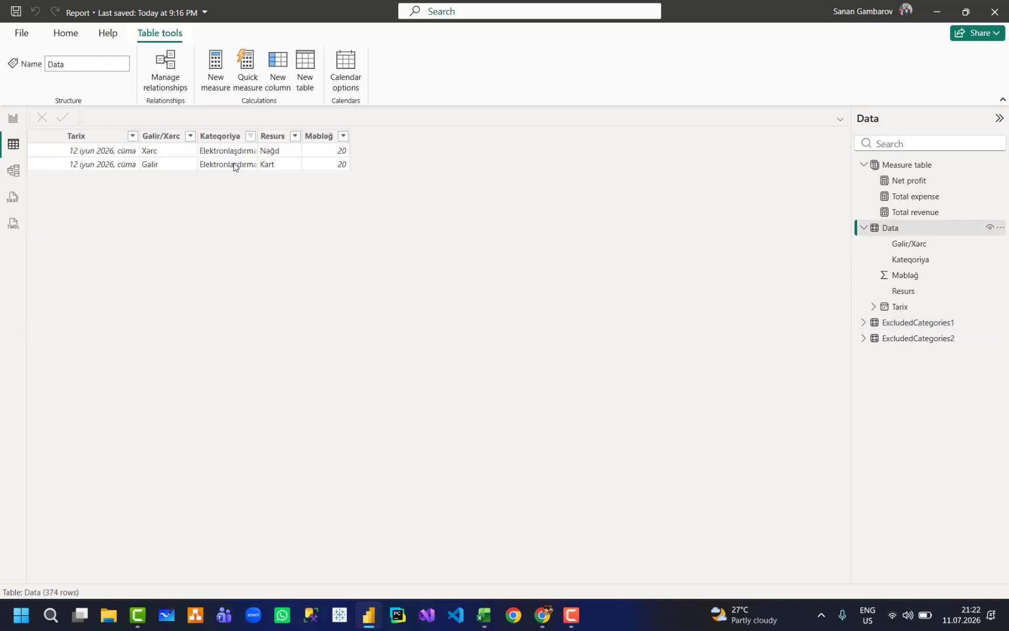
click(244, 139)
click(251, 136)
click(285, 213)
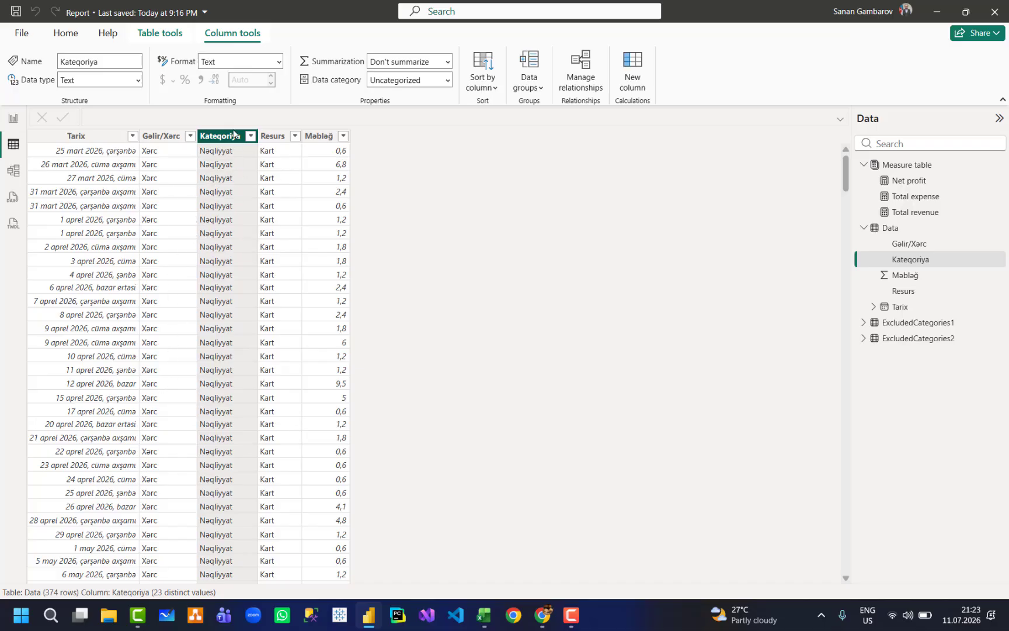
Compare the category list in ExcludedCategories1 with the Categories and Status columns in ExcludedCategories2.
click(941, 323)
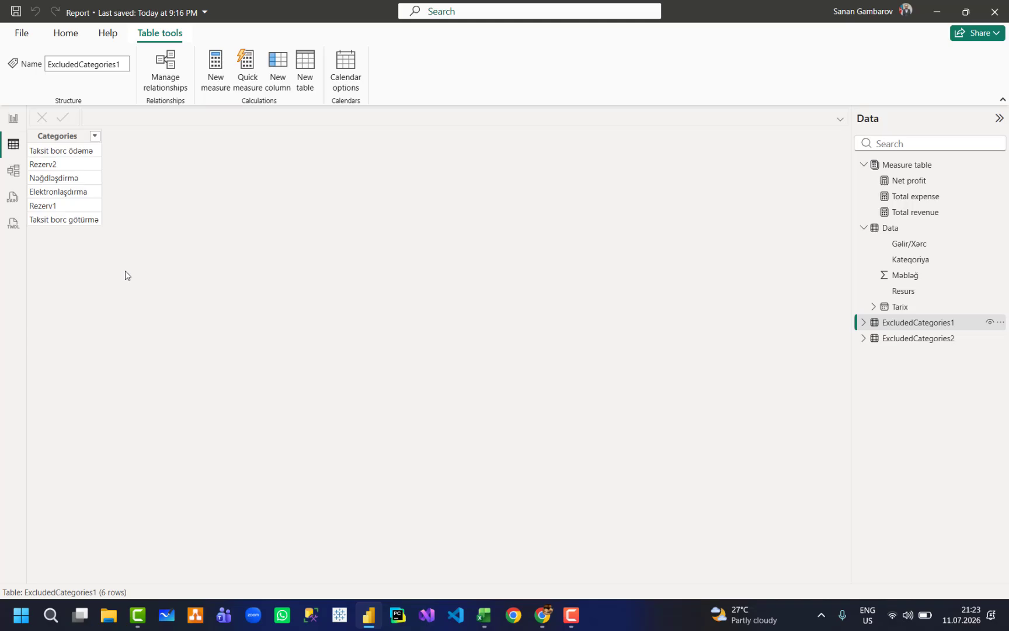
click(948, 341)
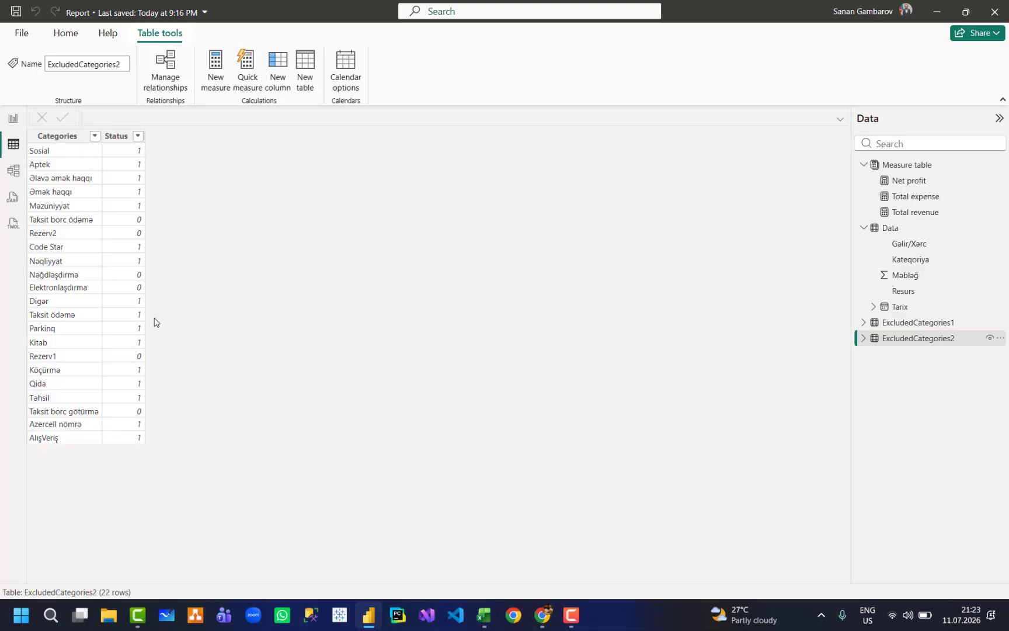
double_click(934, 323)
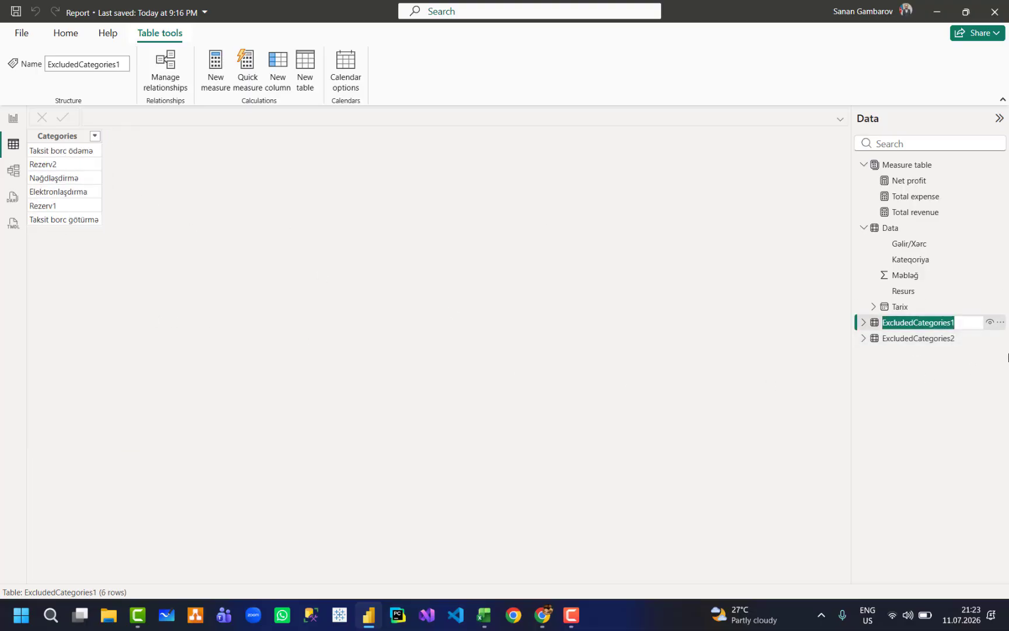
click(928, 341)
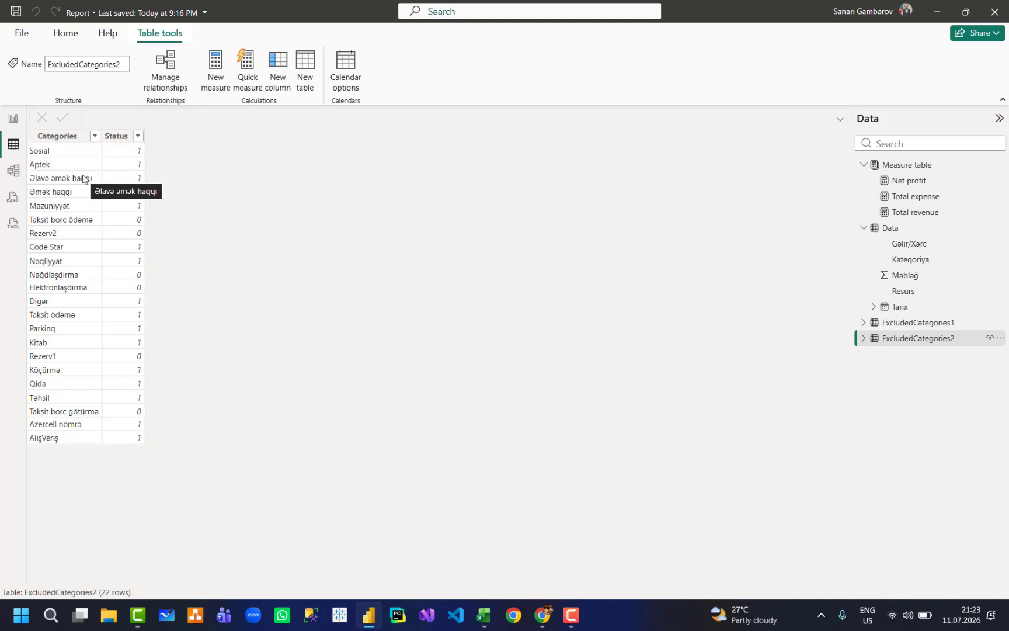
click(874, 323)
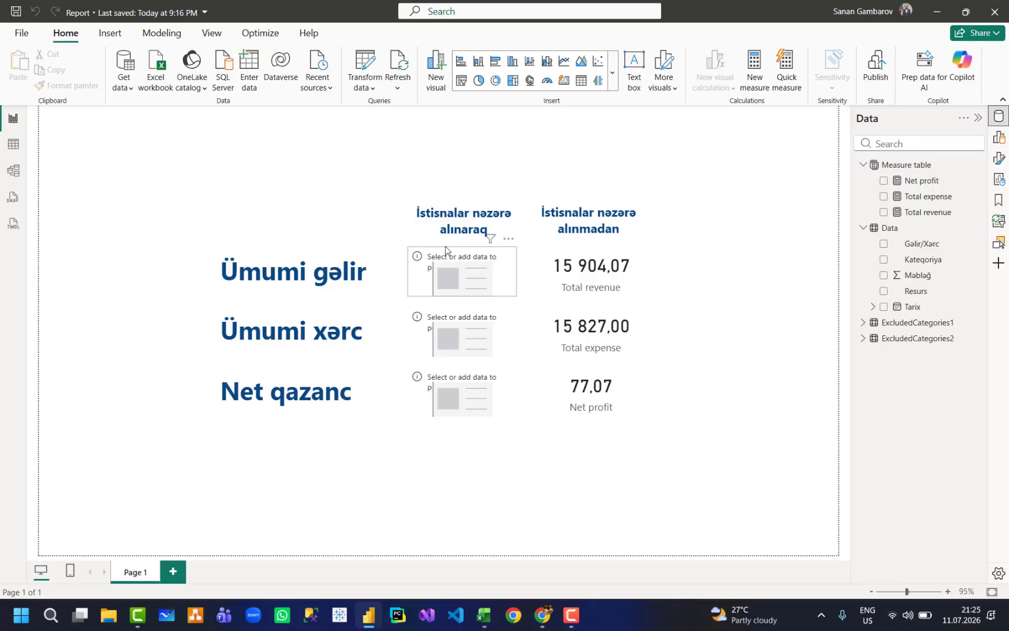
Reopen the table view and compare the Status flags in ExcludedCategories2 with the rows of the Data table.
click(13, 144)
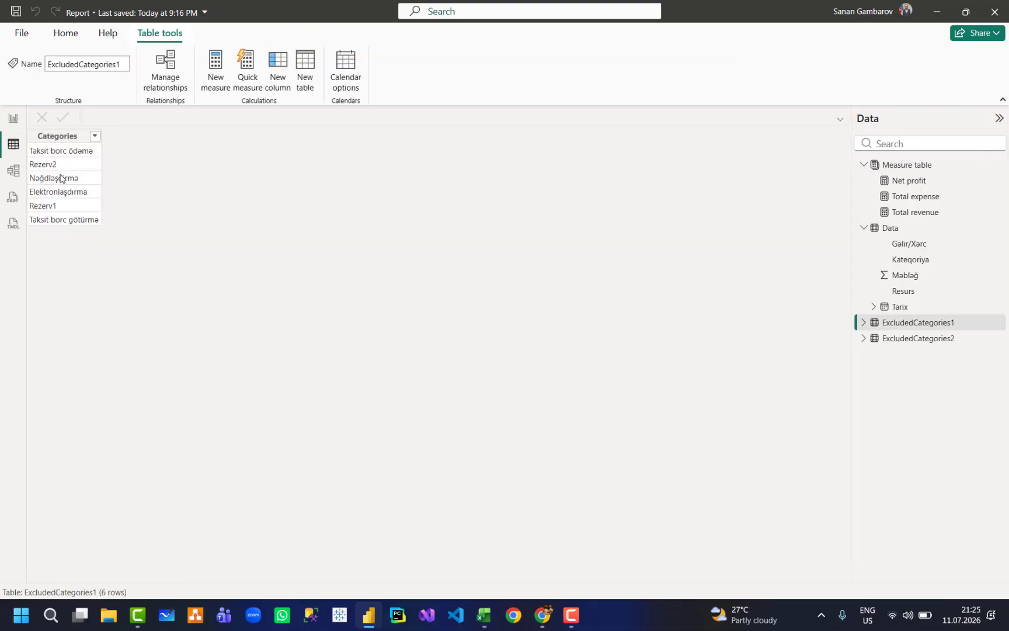
click(910, 342)
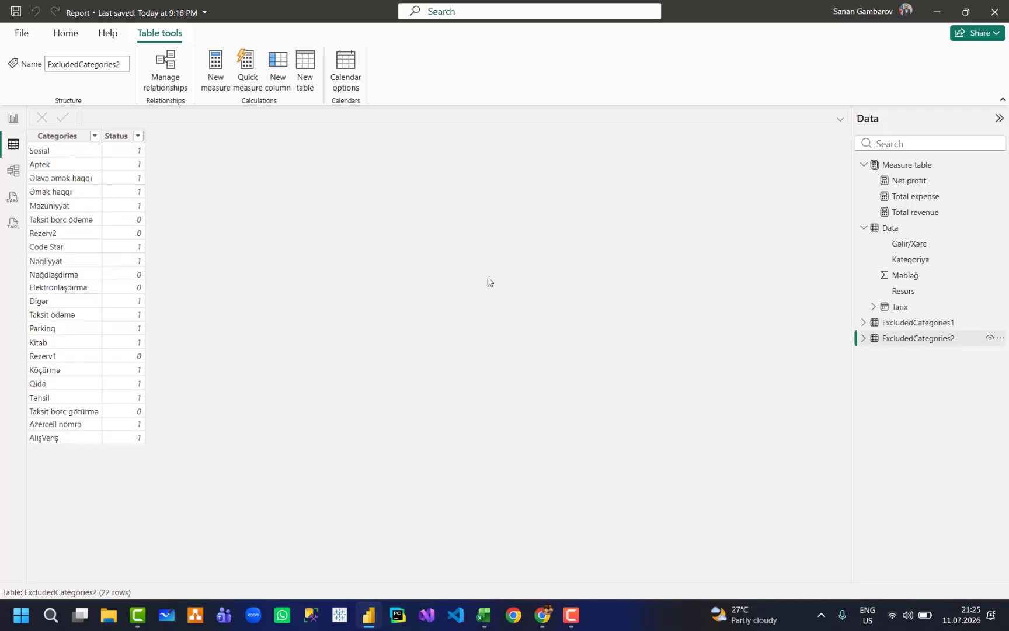
click(889, 229)
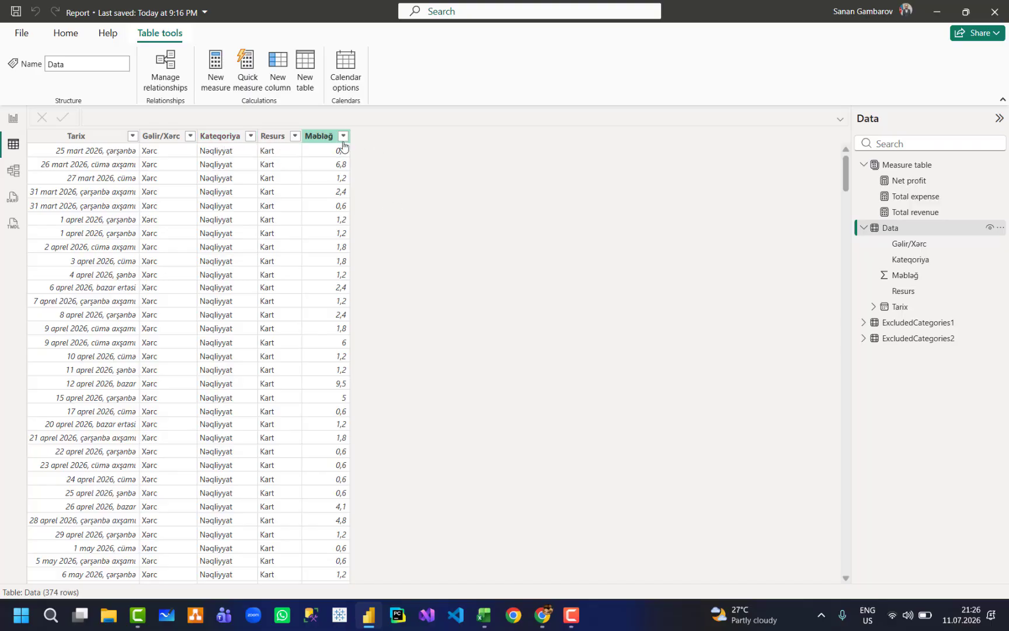
click(917, 339)
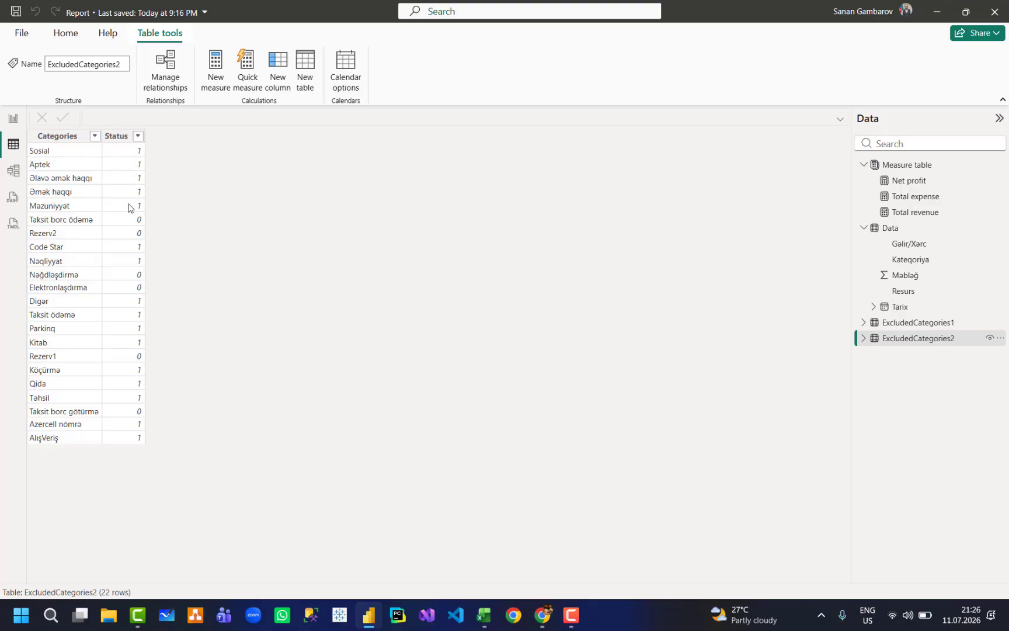
click(888, 232)
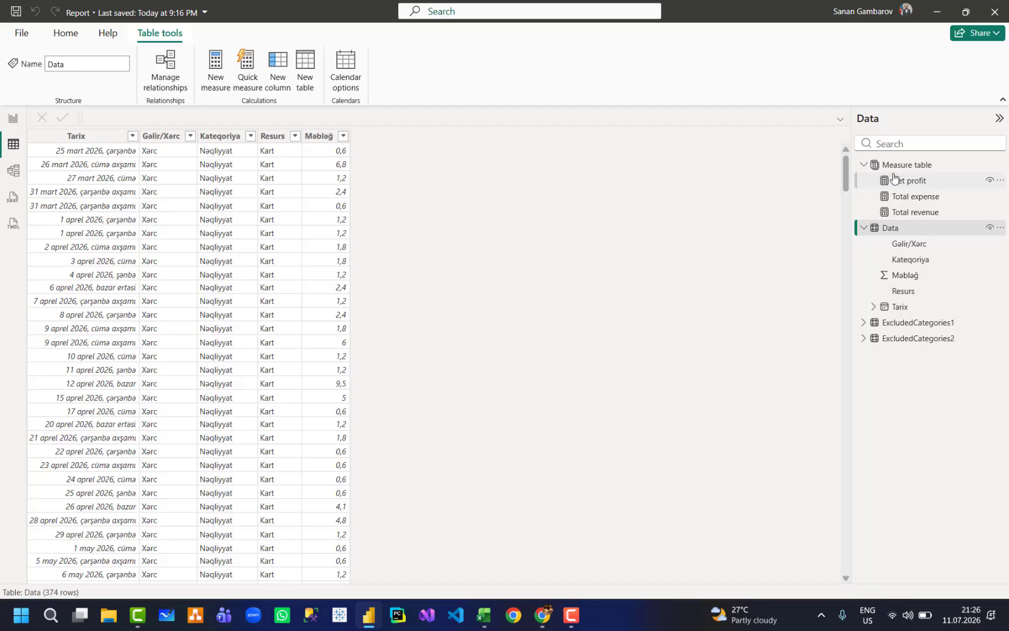
Return to the report page, with the Data table's field list collapsed in both the table and report views.
click(872, 231)
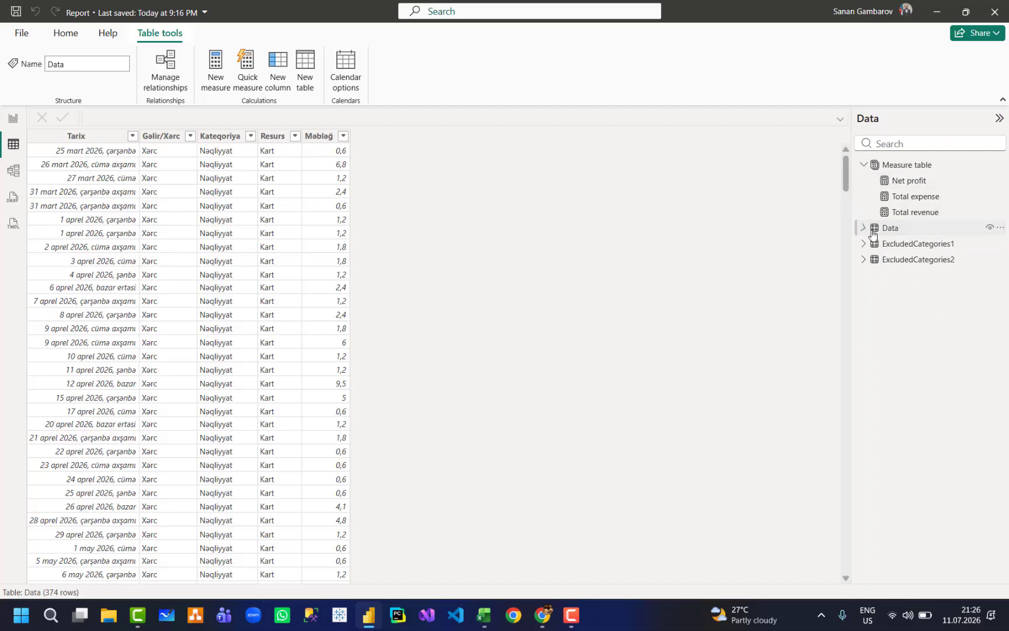
click(944, 260)
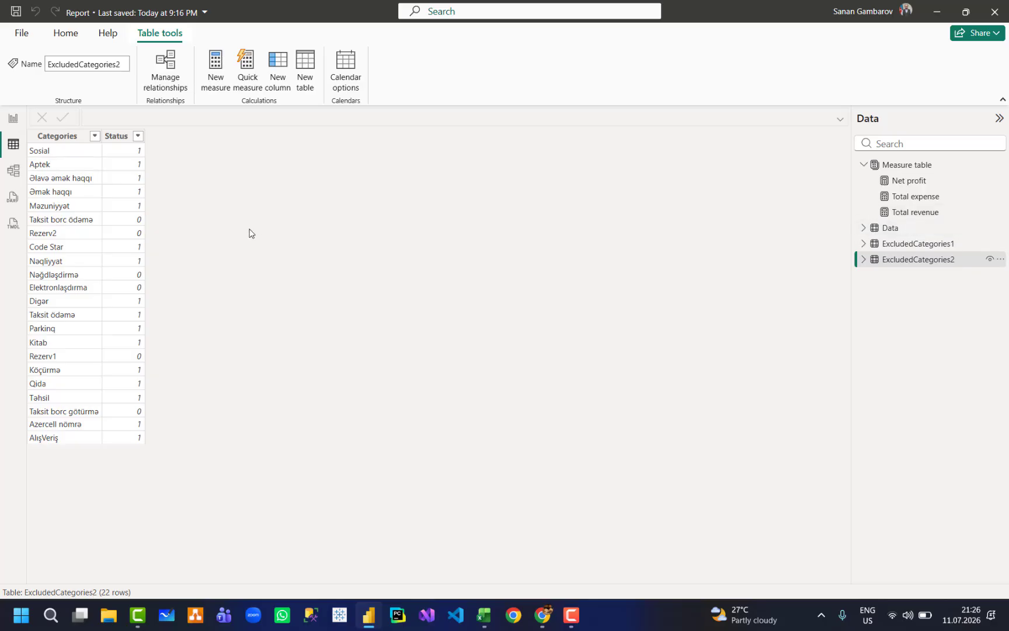
click(11, 117)
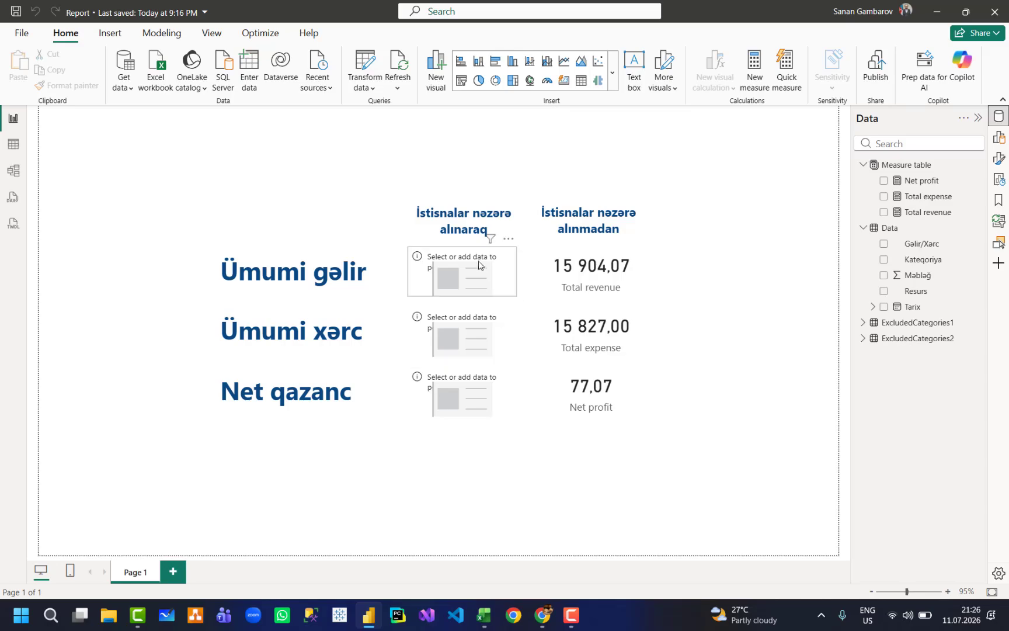
click(863, 228)
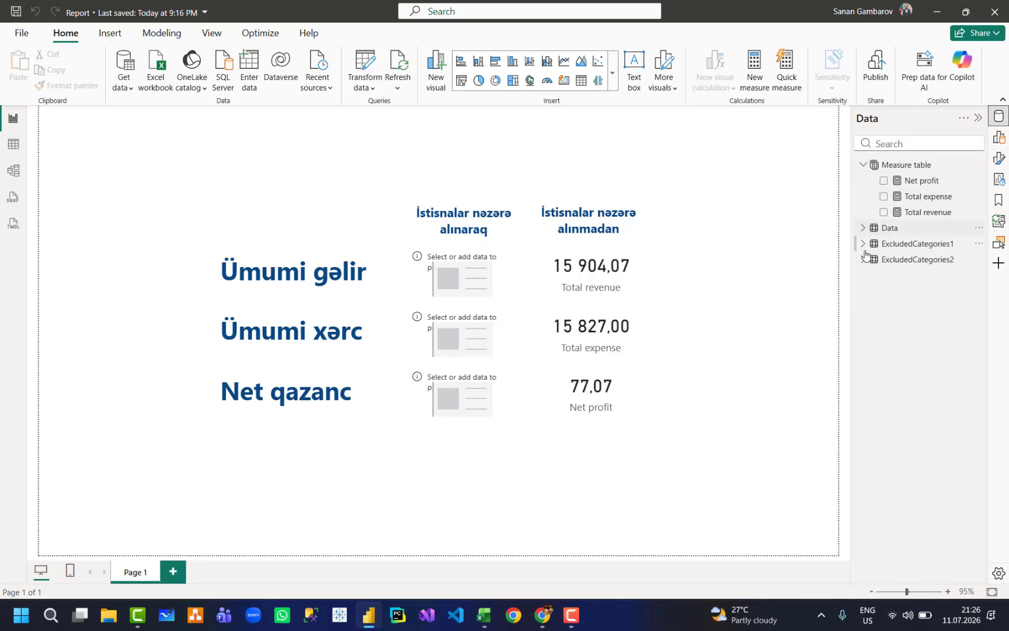
click(502, 294)
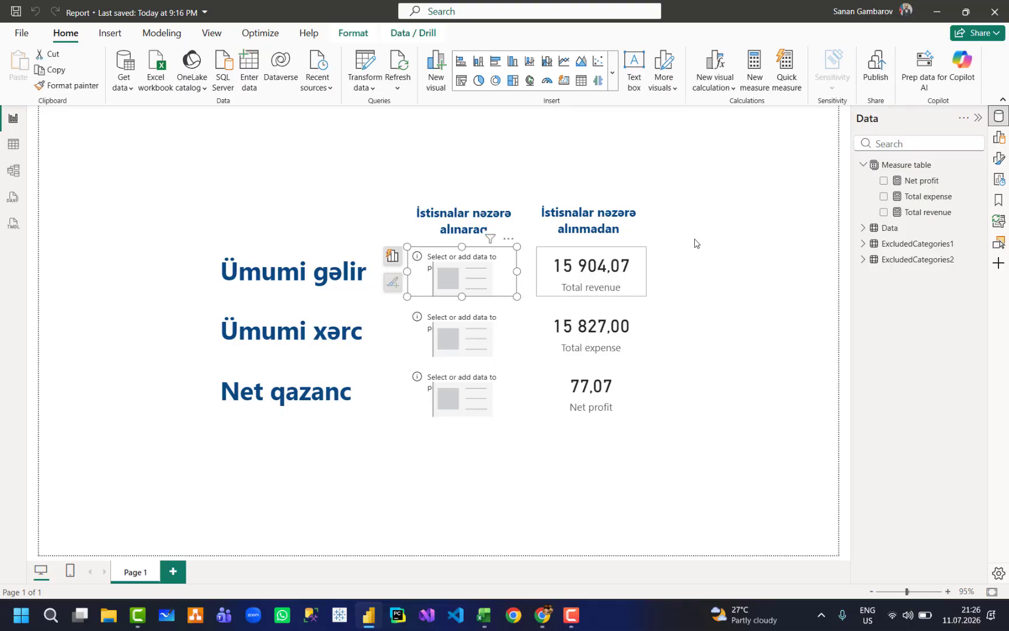
click(736, 184)
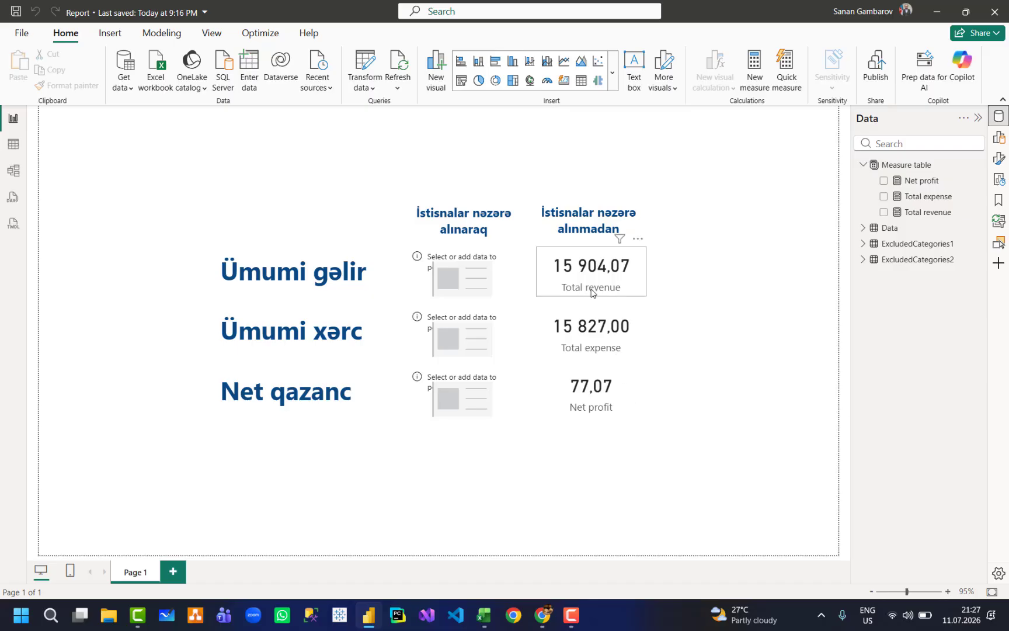
Open the Total revenue measure's formula and examine its Data[Gəlir/Xərc] = "Gəlir" filter condition.
click(936, 216)
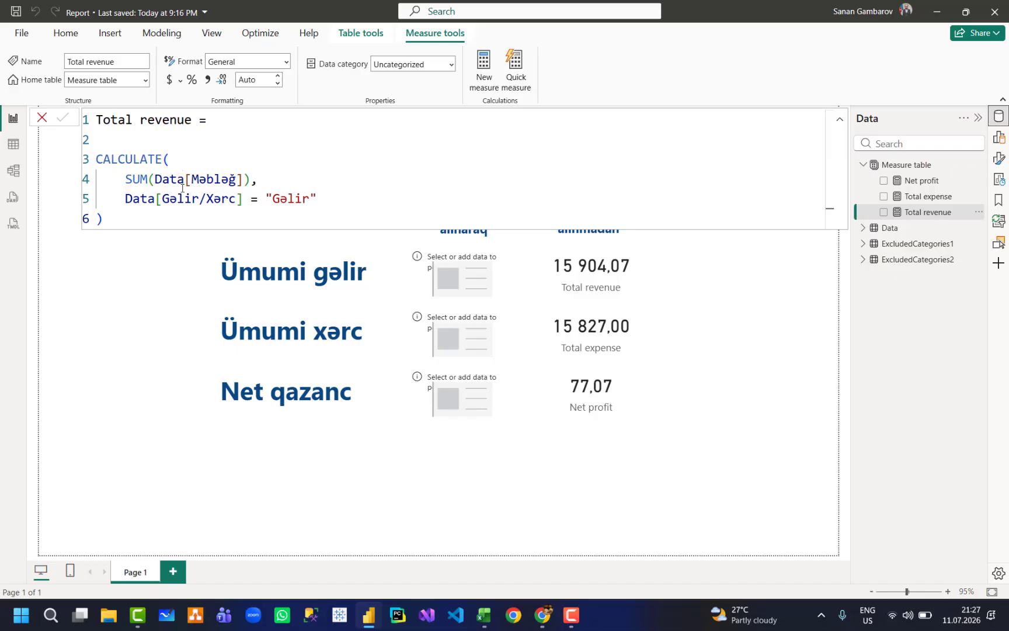
drag(342, 200, 117, 200)
key(shift+Right)
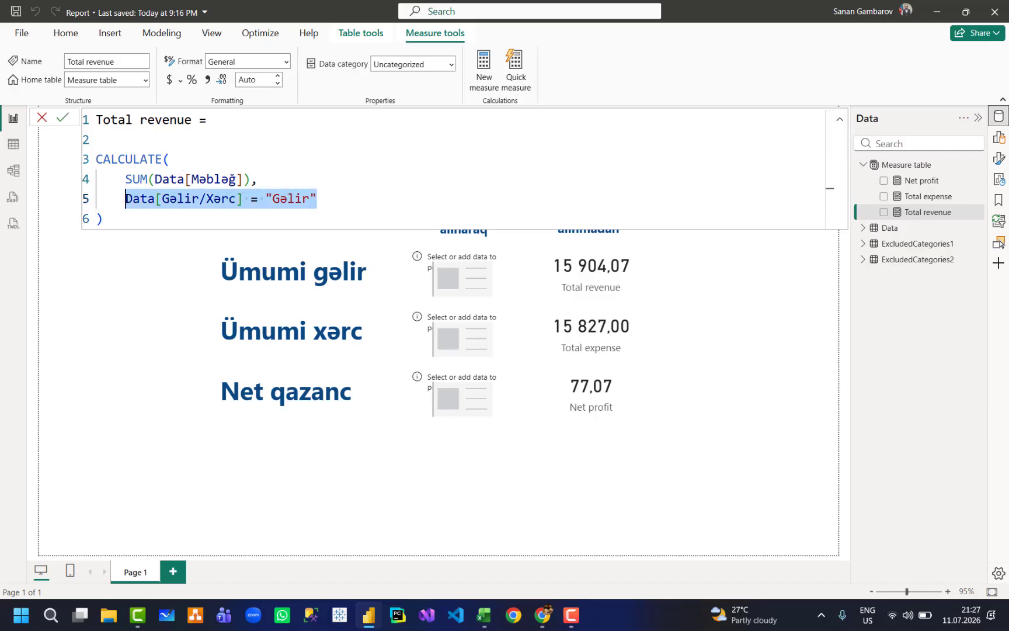
click(325, 199)
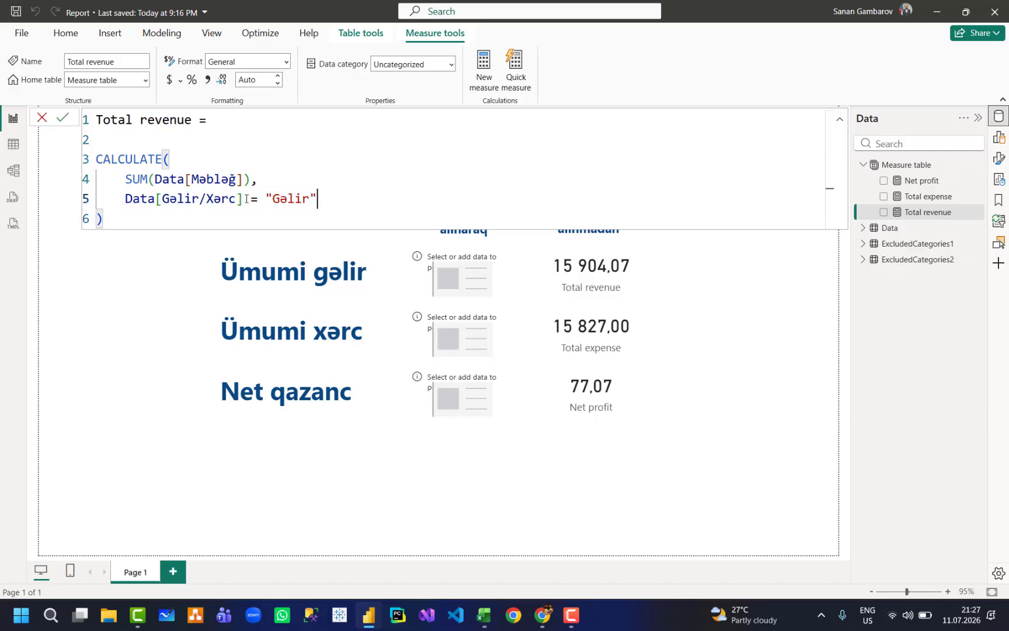
Examine the "Gəlir" text value in the Total revenue filter condition and close the formula without changing it.
drag(319, 199, 275, 198)
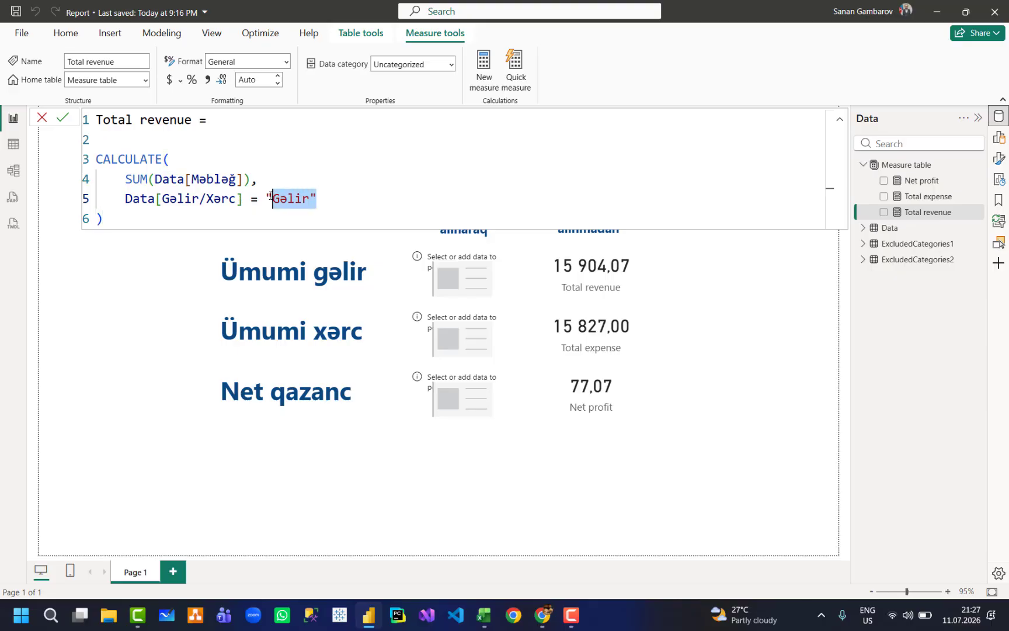
click(328, 208)
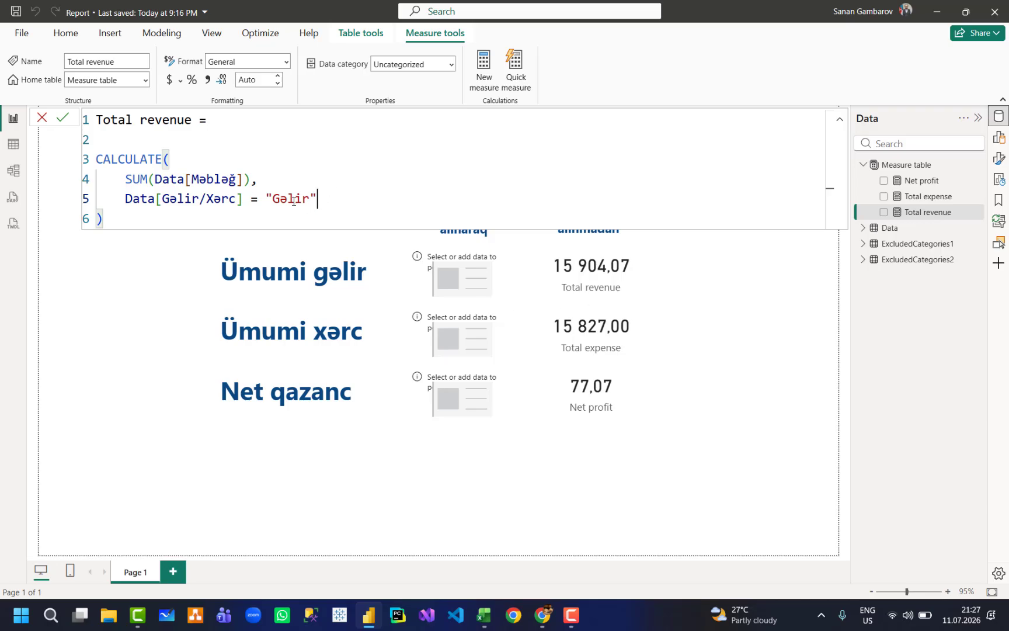
drag(269, 198, 349, 196)
click(344, 198)
click(676, 241)
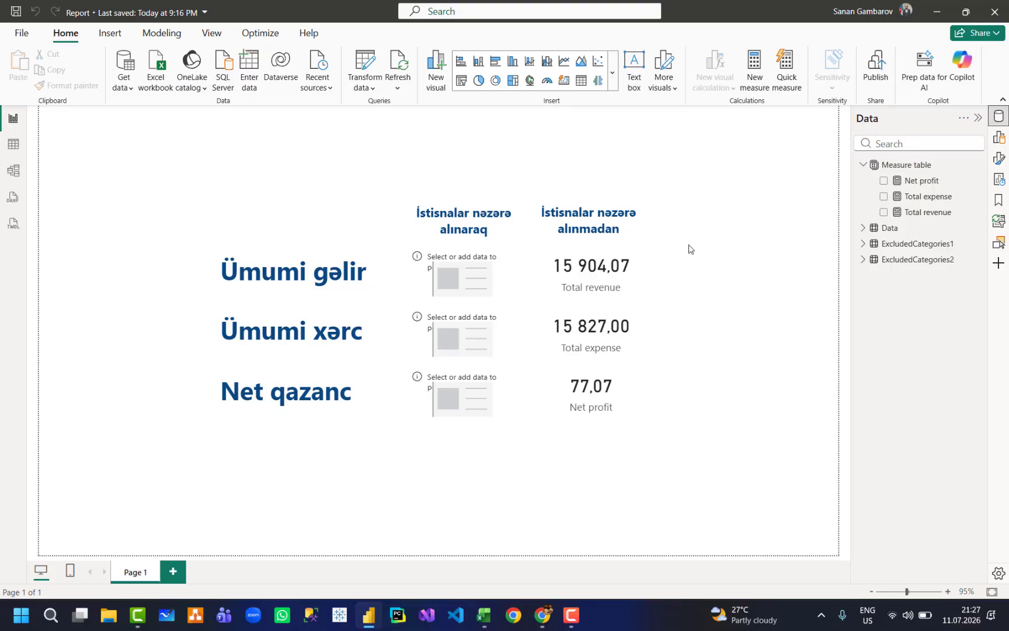
Create a new measure named Total revenue (excl) in the Measure table, leaving a blank line before its expression.
right_click(918, 164)
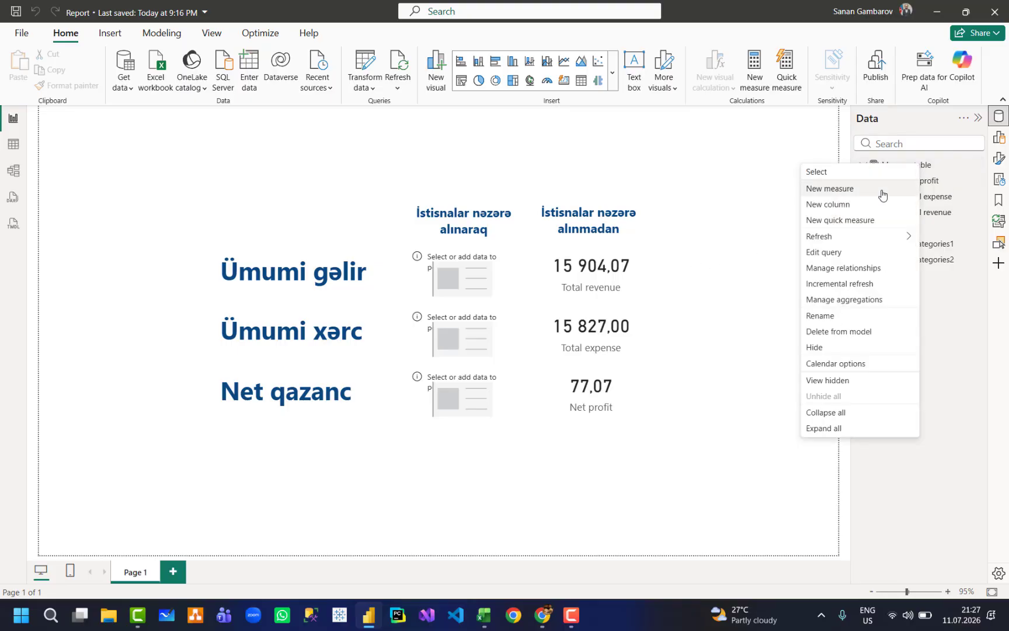
click(881, 190)
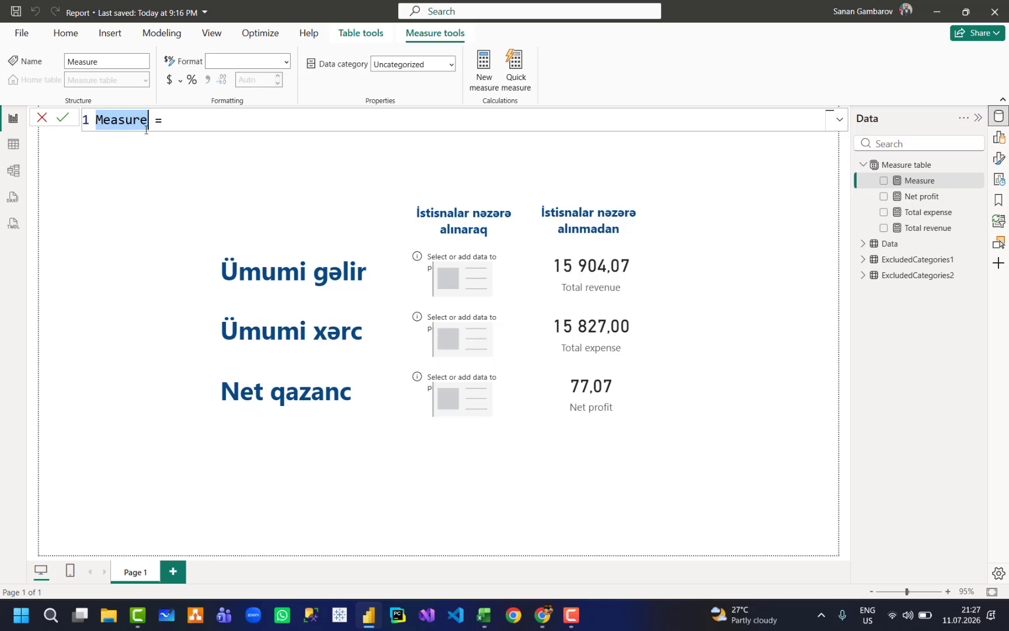
text(Total re)
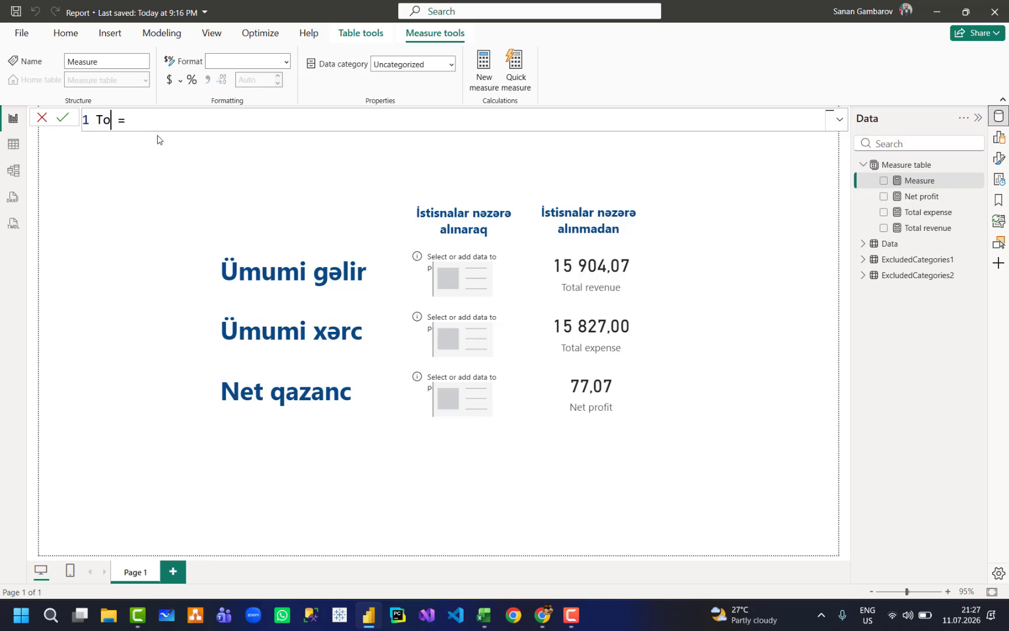
text(venue (excl)
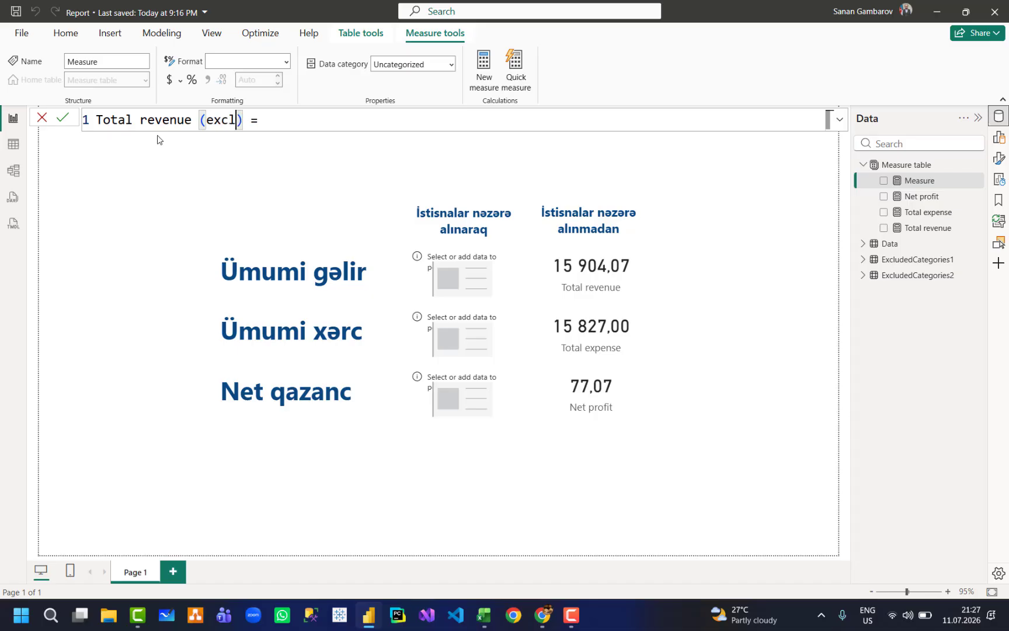
key(End)
key(shift+Return)
key(shift+Return)
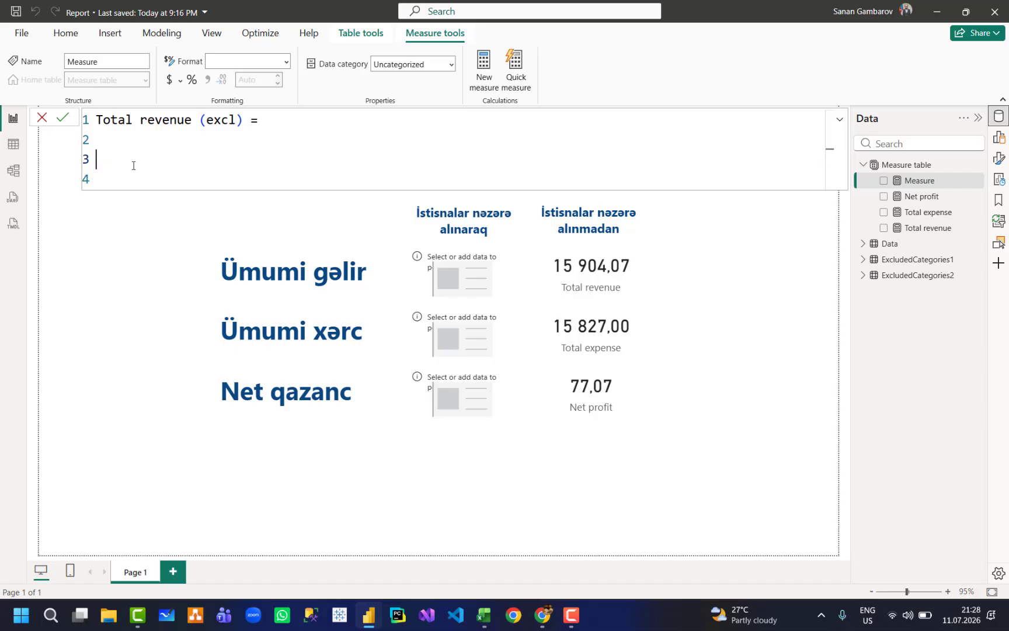
Begin the measure's expression with CALCULATE and SUM(Data[Məbləğ]) as its first argument.
text(cal)
key(Tab)
key(shift+Return)
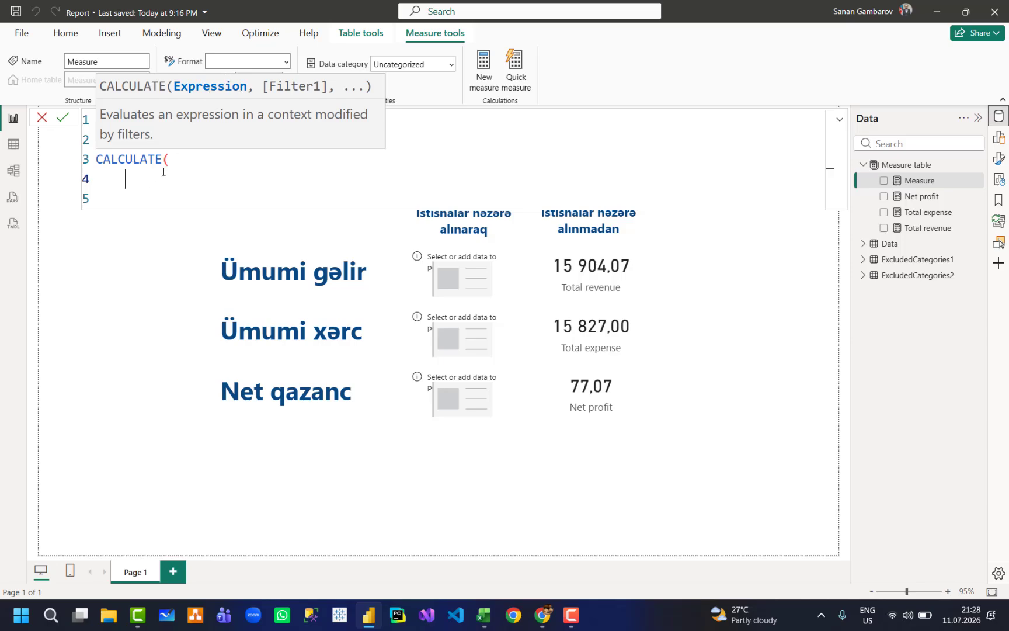
text(sum)
key(Tab)
text(m)
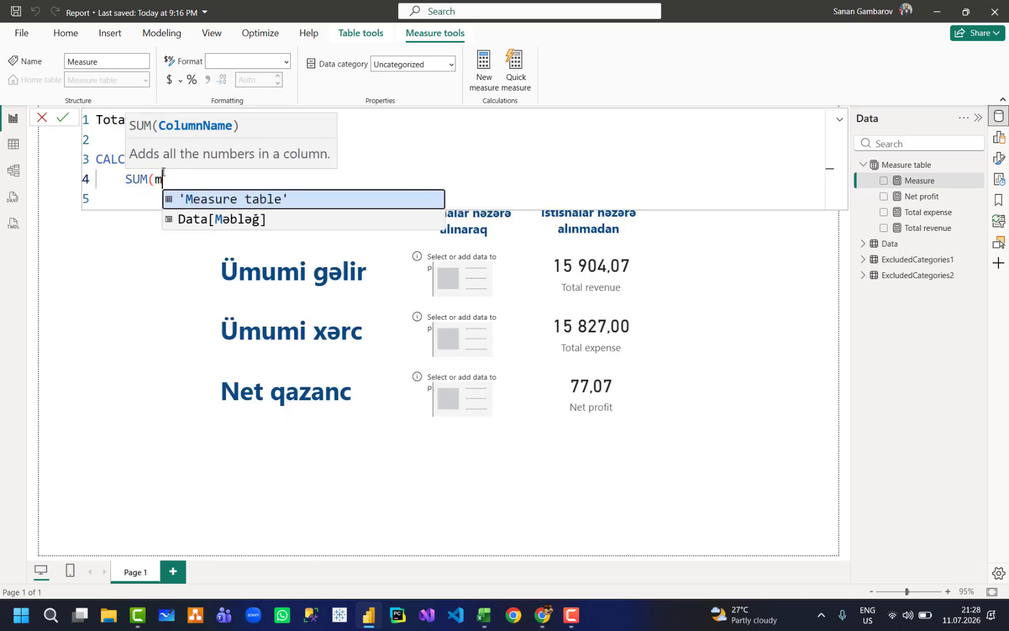
key(Down)
key(Tab)
text())
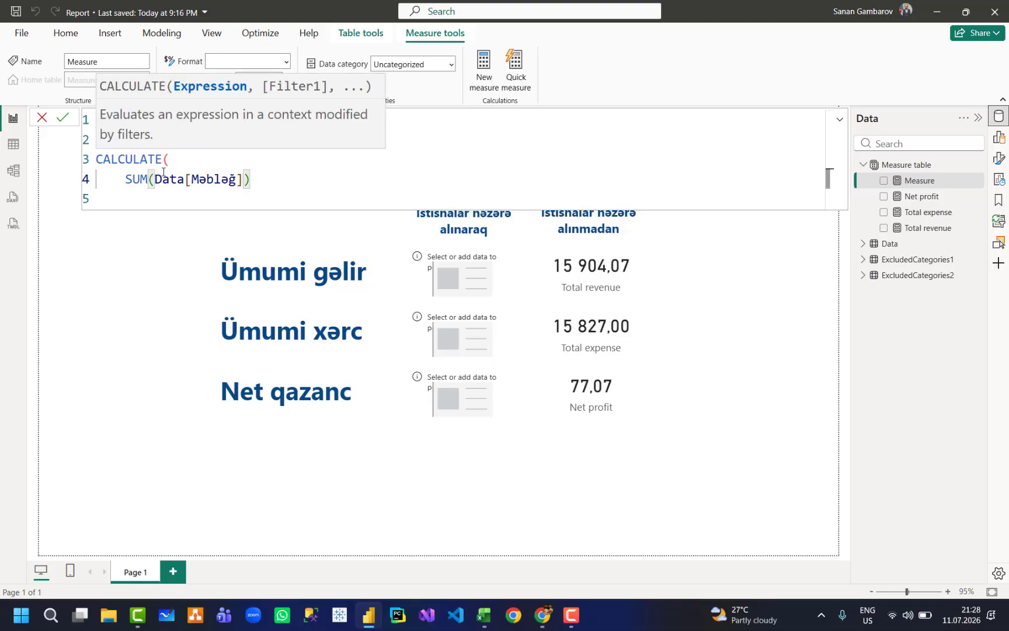
text(,)
key(shift+Return)
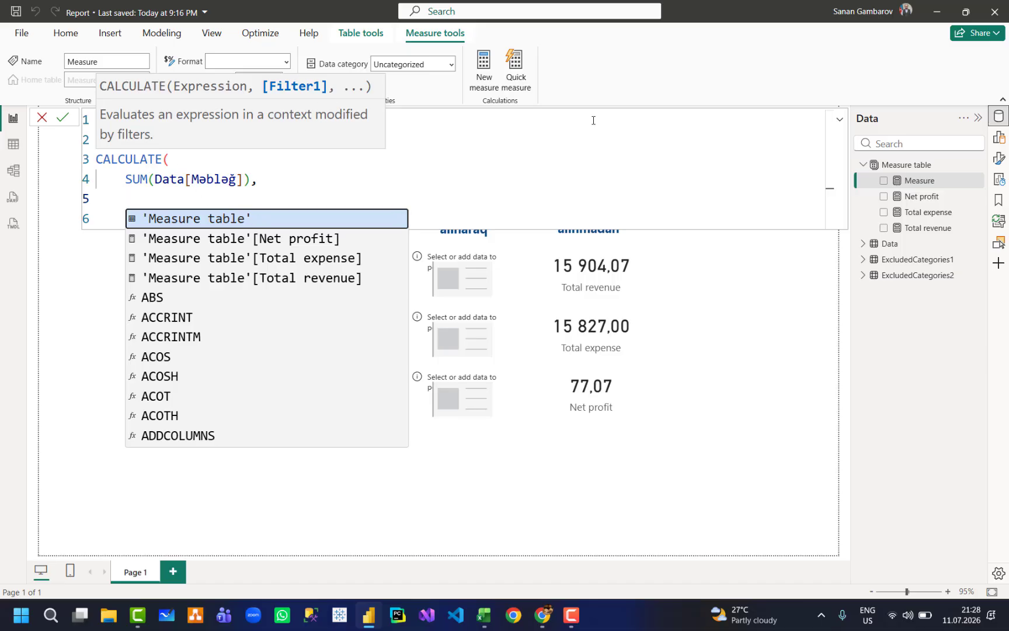
Add the filter condition Data[Gəlir/Xərc]="Gəlir" to the CALCULATE expression and start a line for another filter.
text(data)
key(Down)
key(Down)
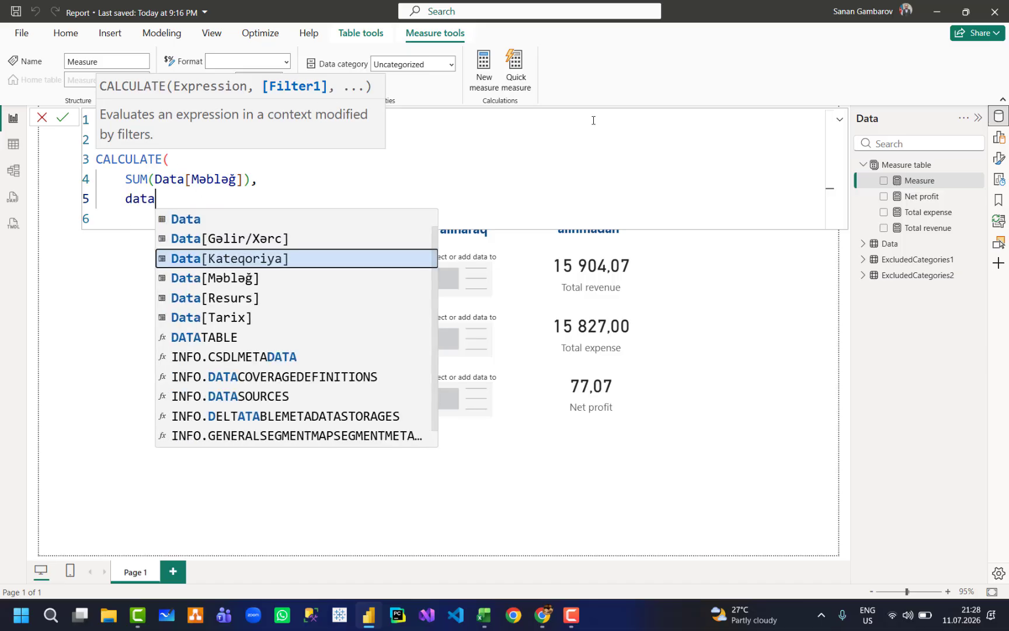
key(Up)
key(Tab)
text(="G)
key(alt+shift)
text(ə)
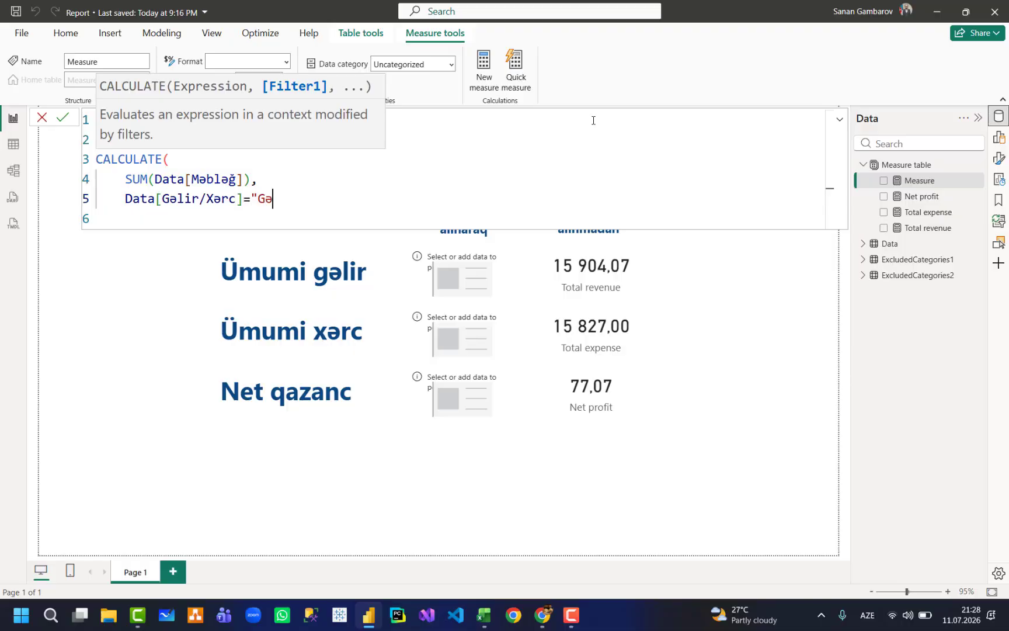
text(lir",)
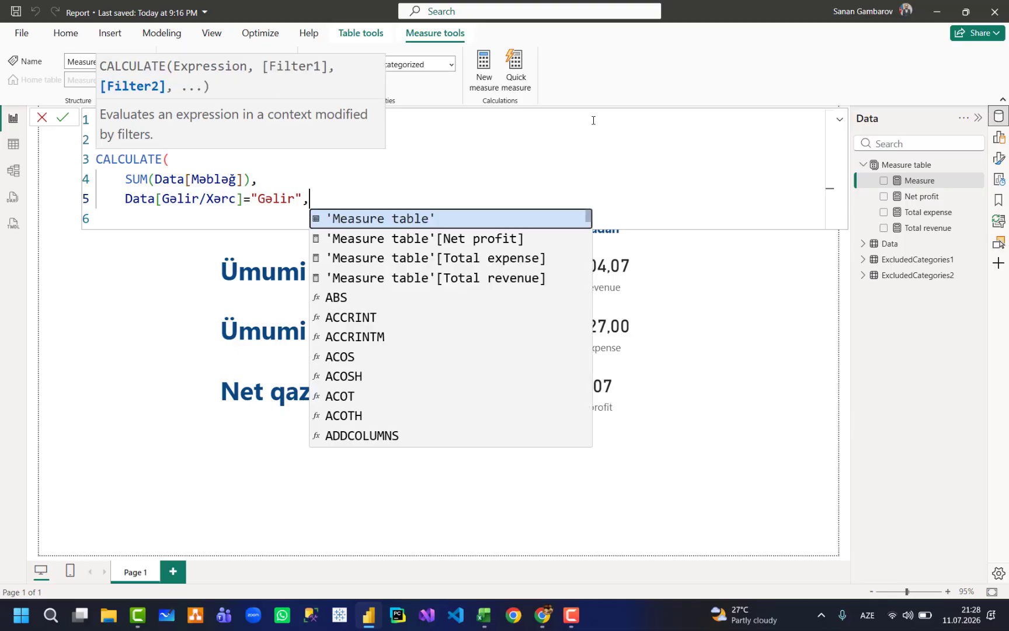
key(shift+Return)
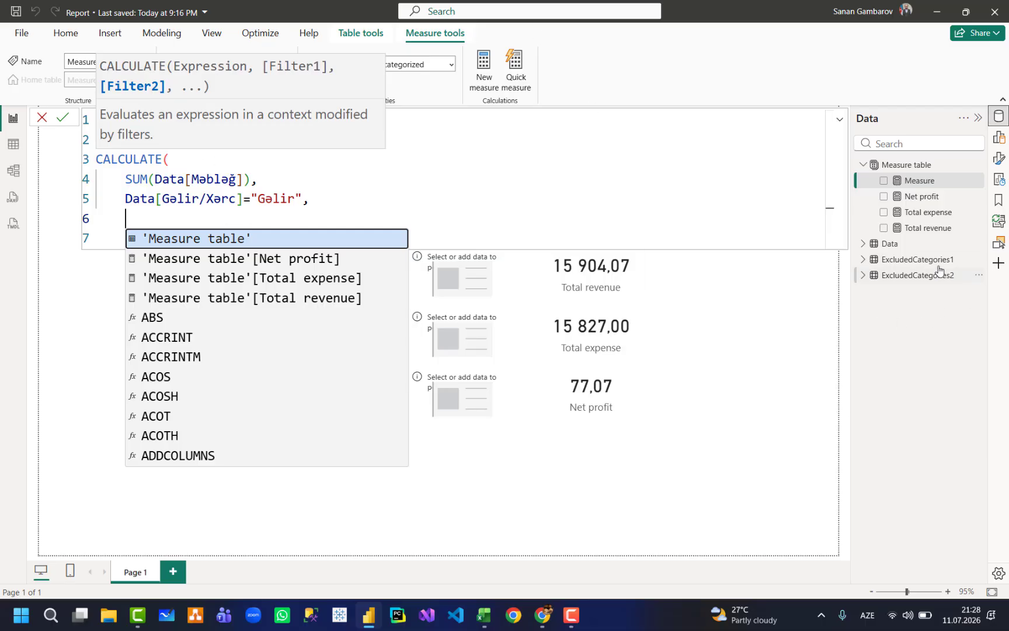
Leave the incomplete measure formula and examine the ExcludedCategories1 category list in the table view.
mouse_move(934, 267)
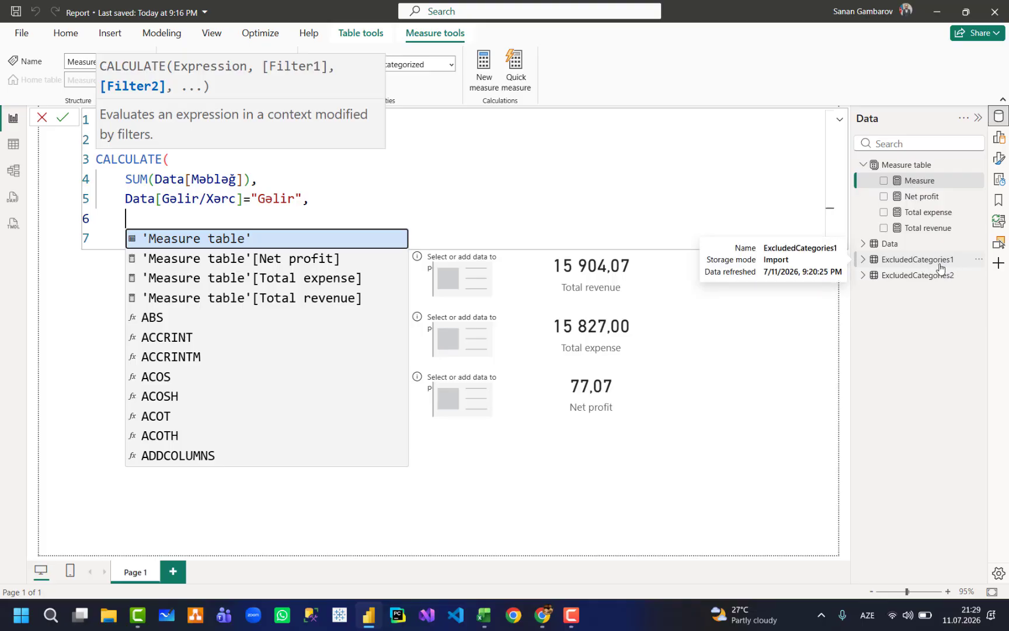
click(809, 336)
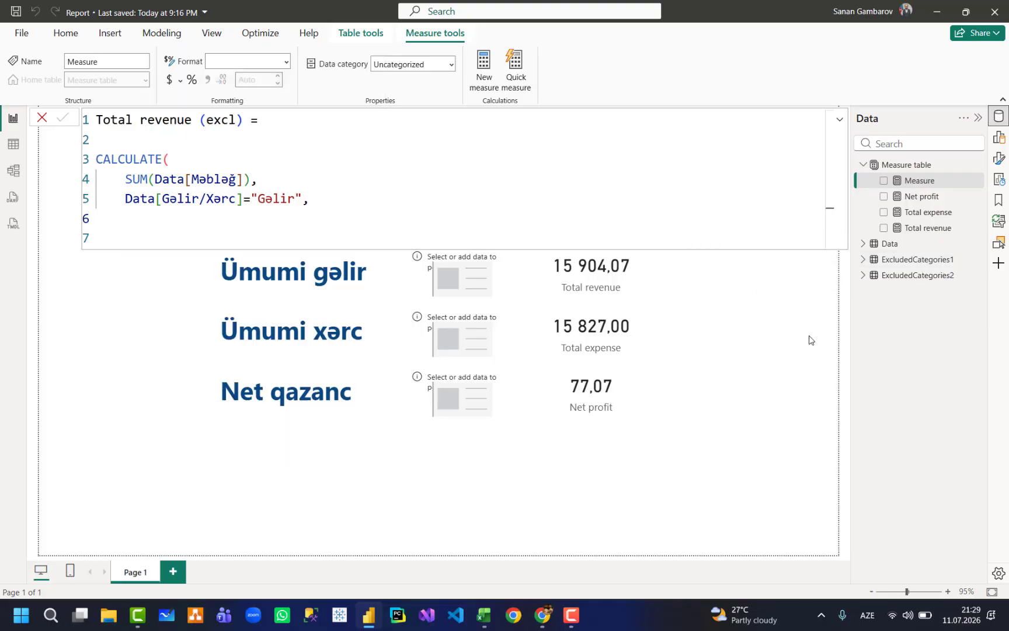
click(14, 143)
click(935, 260)
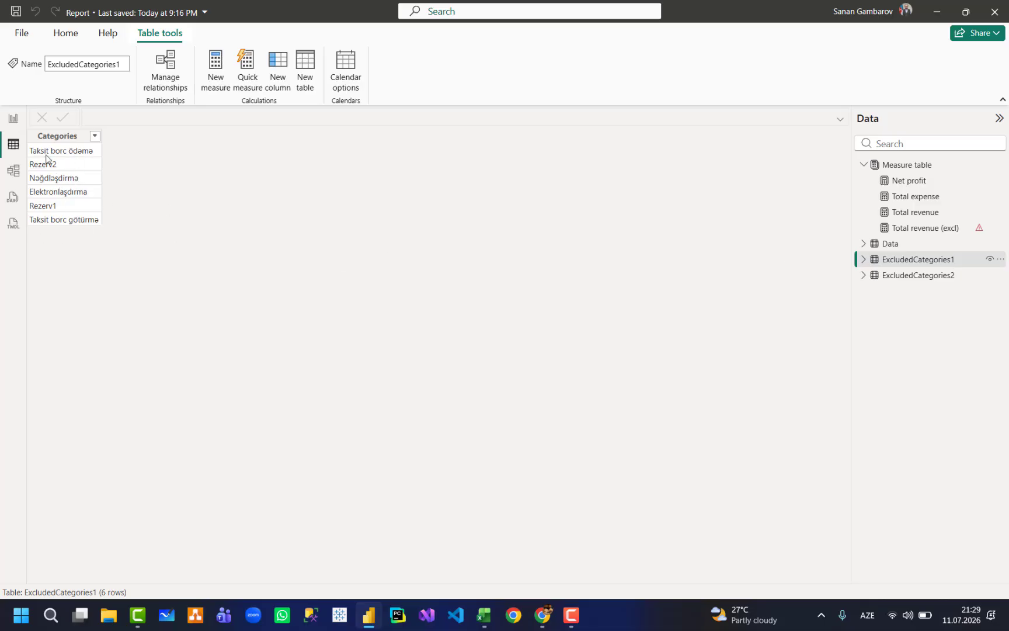
Examine the Kateqoriya filter values of the Data table, going over Rezerv1, Rezerv2 and the Taksit entries, without applying a filter.
click(890, 243)
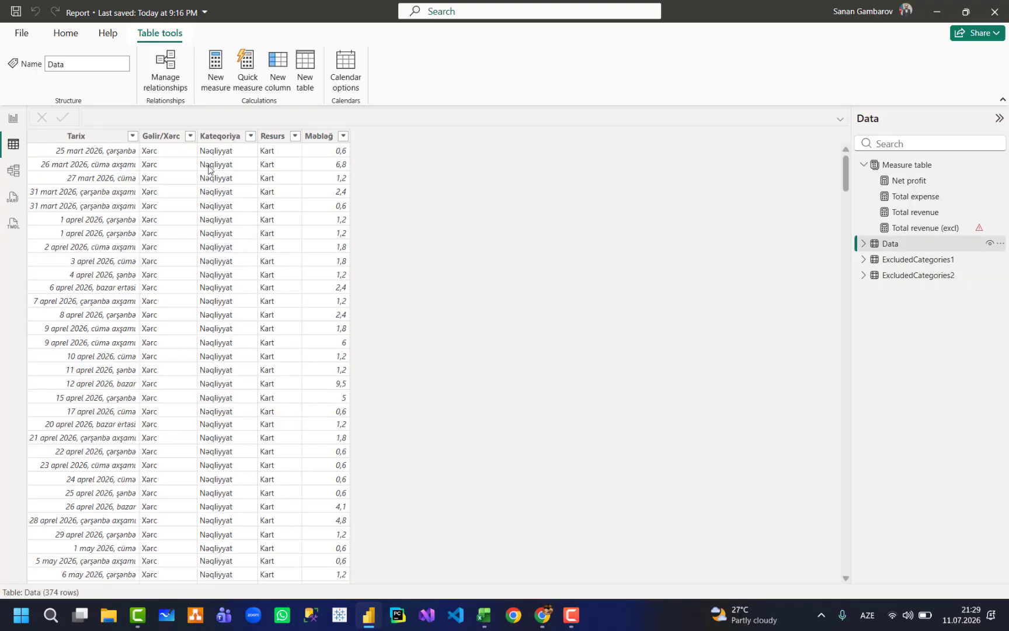
click(219, 135)
click(250, 135)
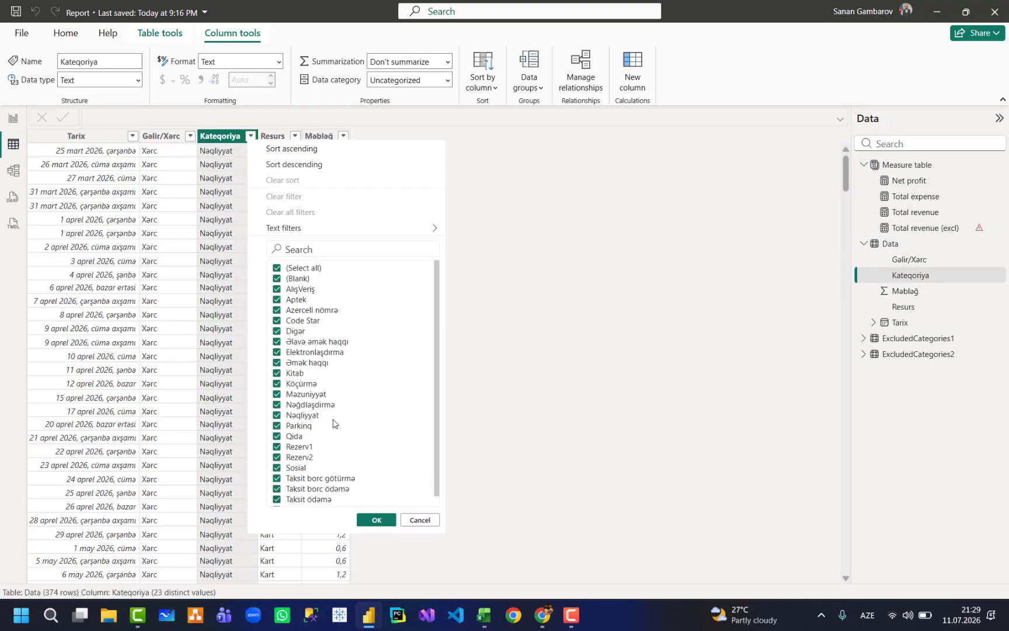
click(277, 447)
click(277, 457)
click(276, 478)
click(277, 489)
click(277, 499)
scroll(288, 502, down, 1)
scroll(354, 476, up, 1)
click(639, 351)
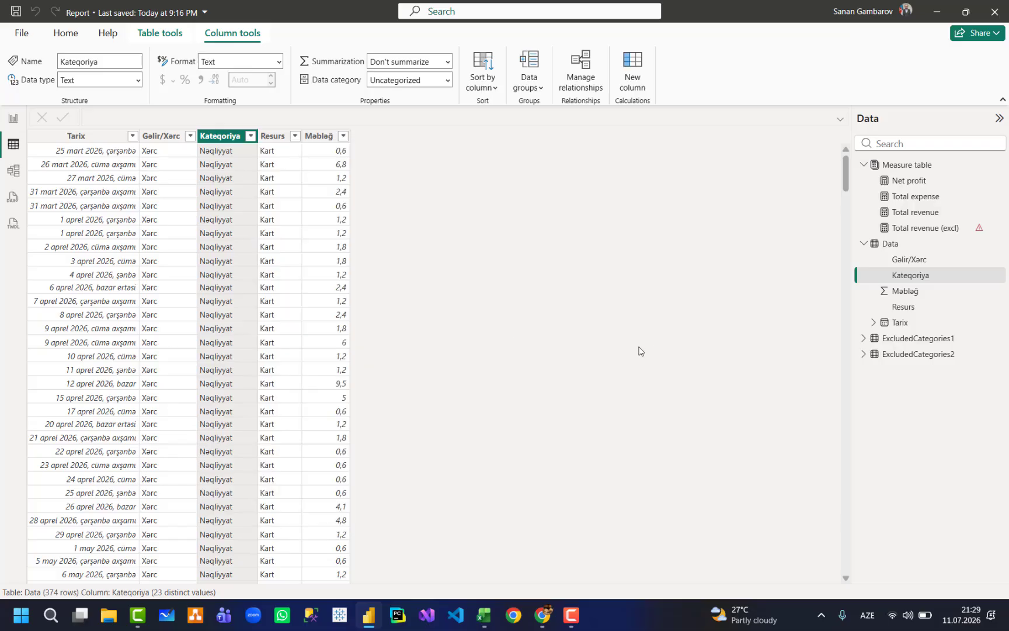
Reopen the Total revenue (excl) formula in the report view and enlarge its text.
click(933, 228)
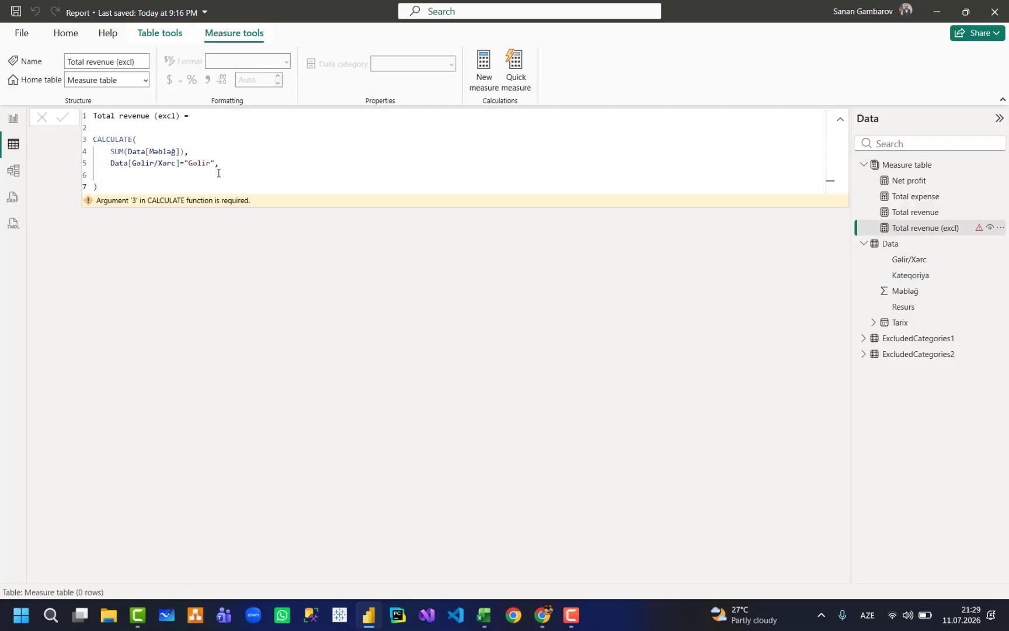
click(13, 118)
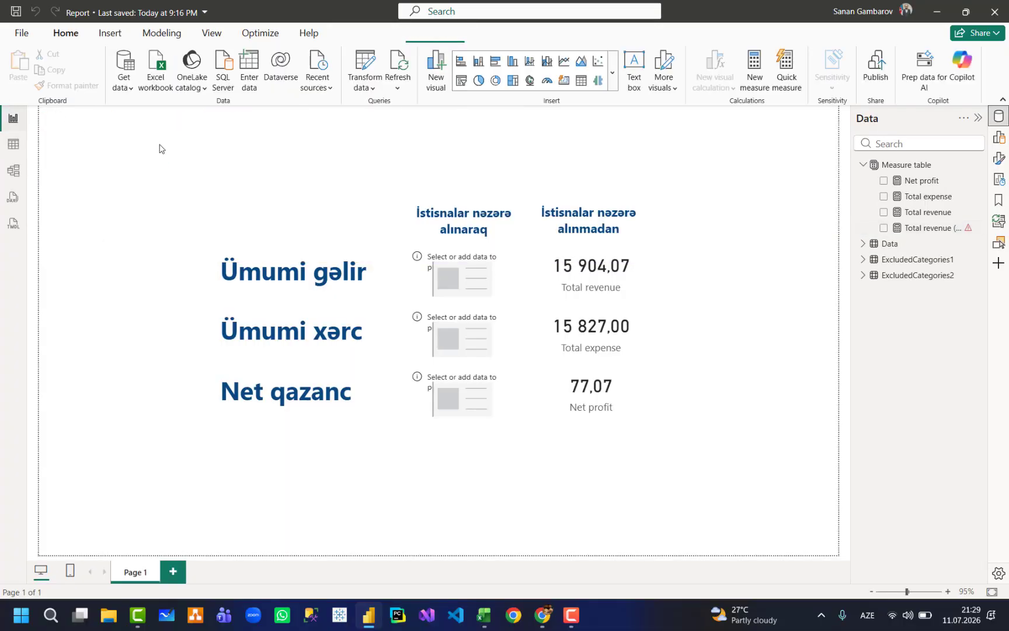
click(958, 228)
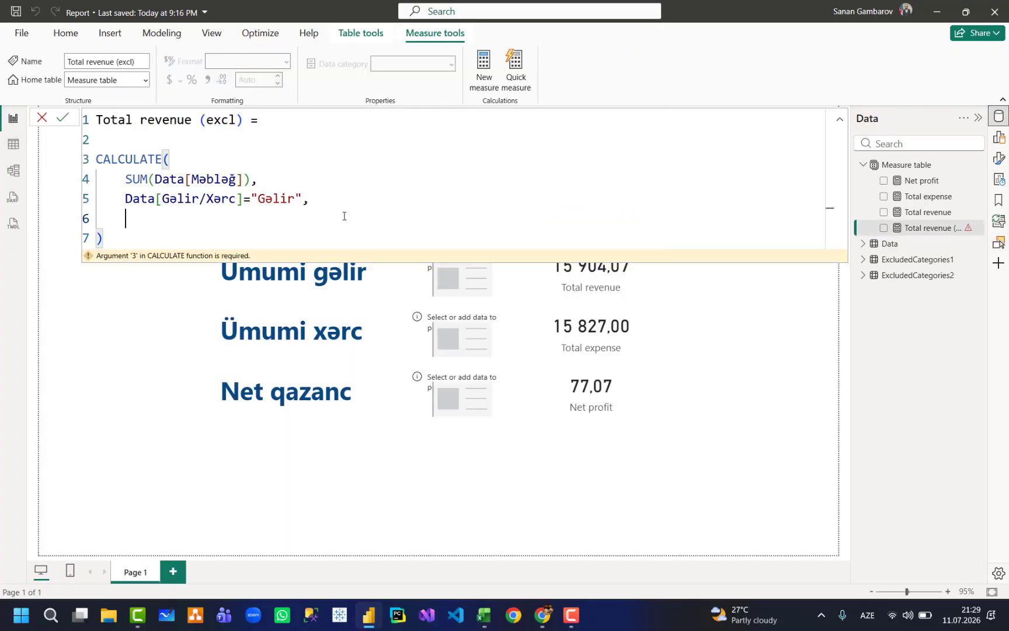
scroll(344, 216, up, 3)
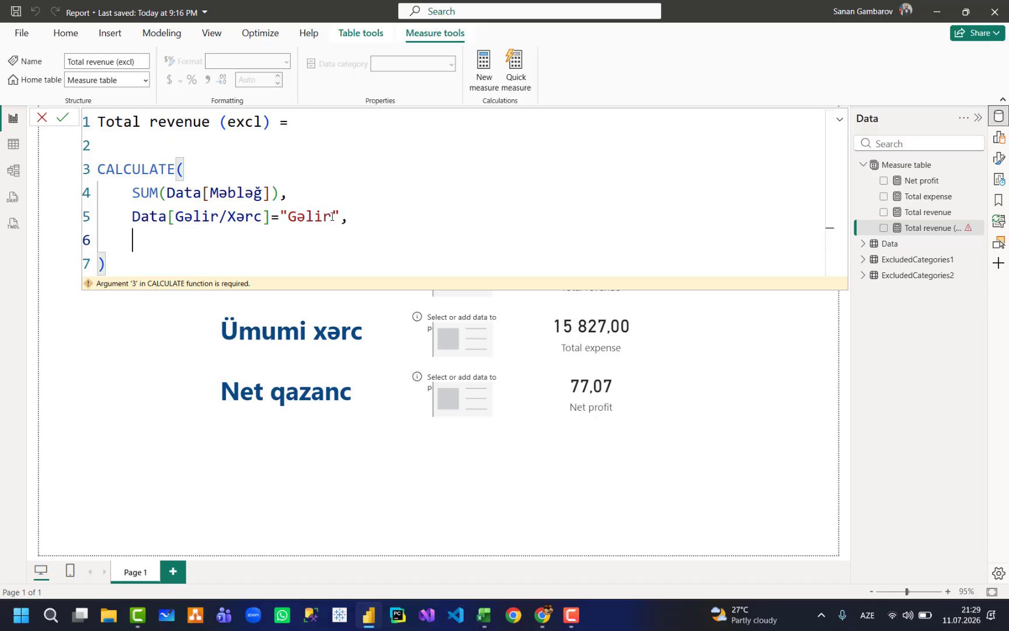
Add Data[Resurs] in {} as the second filter condition, with an empty value list in curly braces.
text(data)
key(Down)
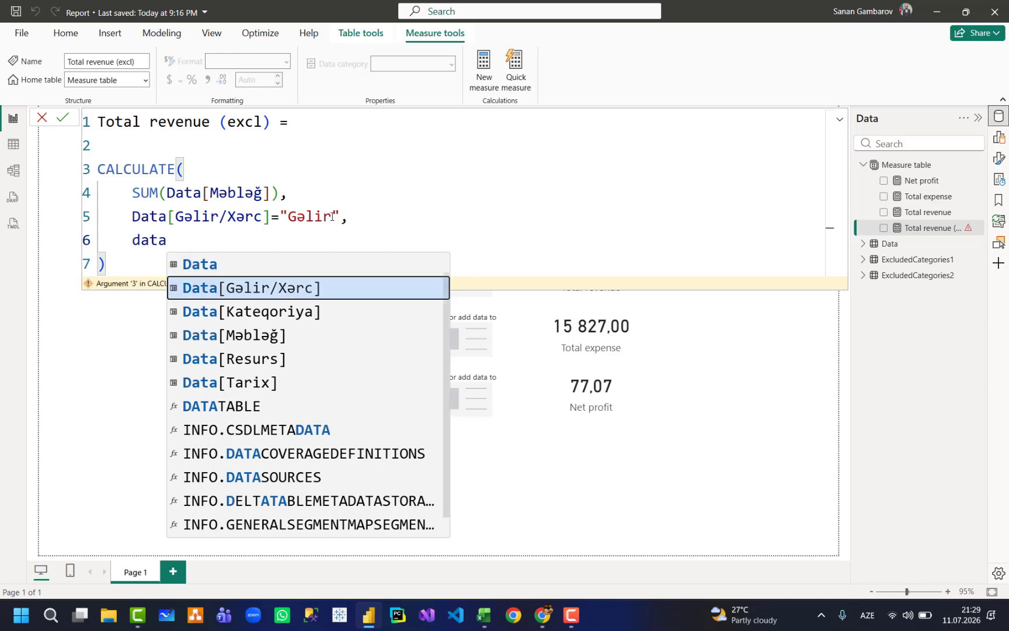
key(Down)
key(Down)
key(Down)
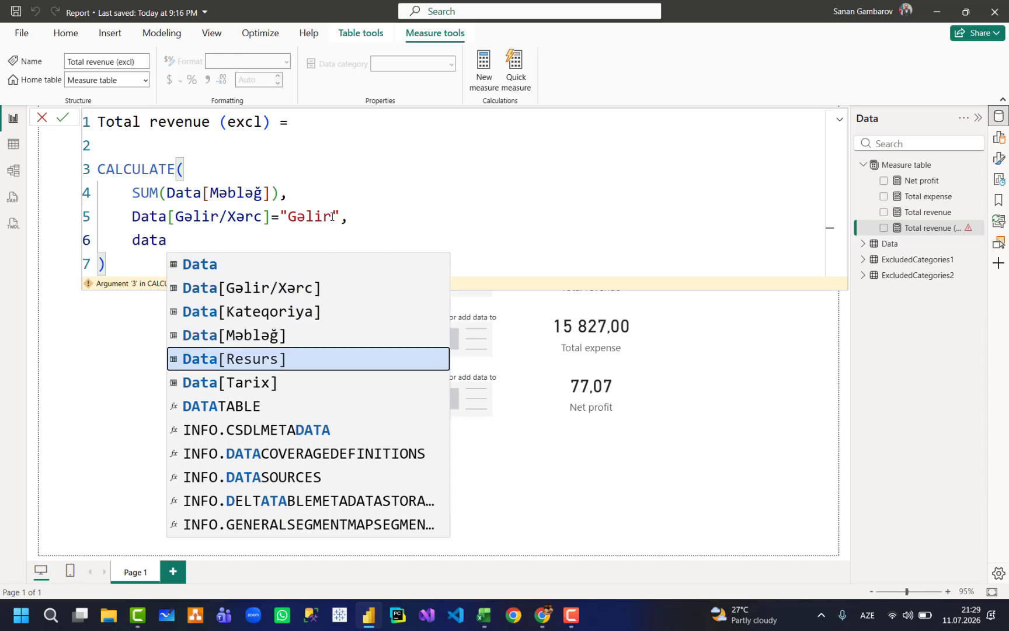
key(Tab)
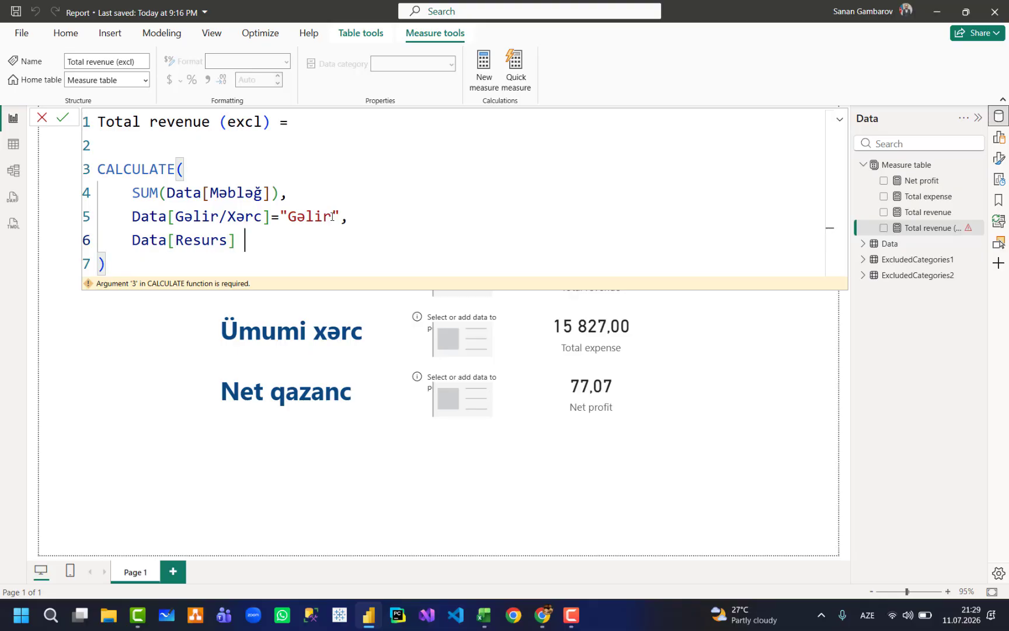
text(in ÖĞ)
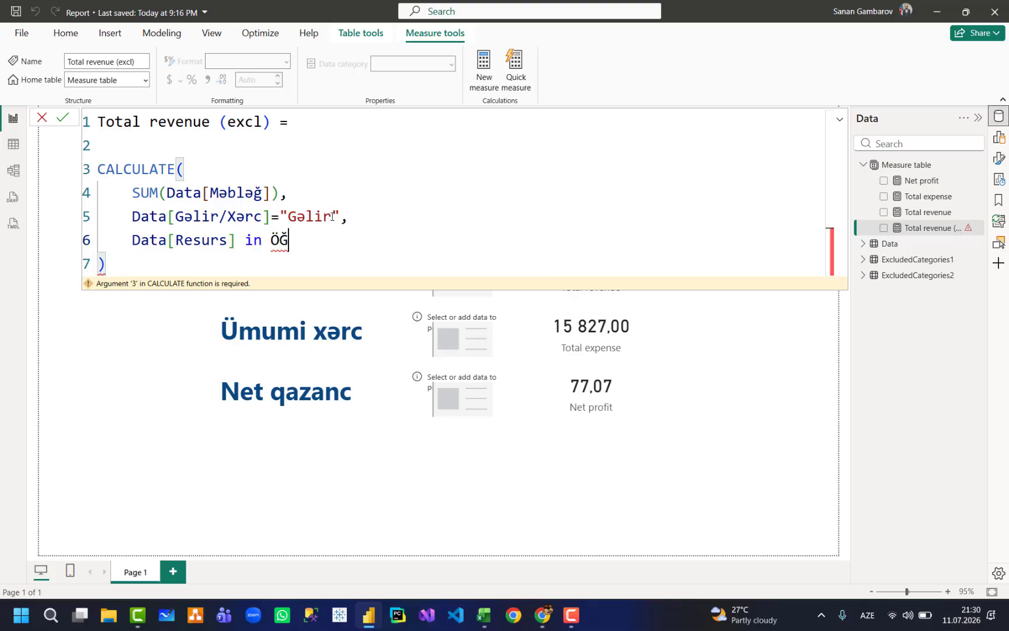
key(Left)
key(BackSpace)
key(BackSpace)
key(Right)
key(BackSpace)
key(alt+shift)
text({})
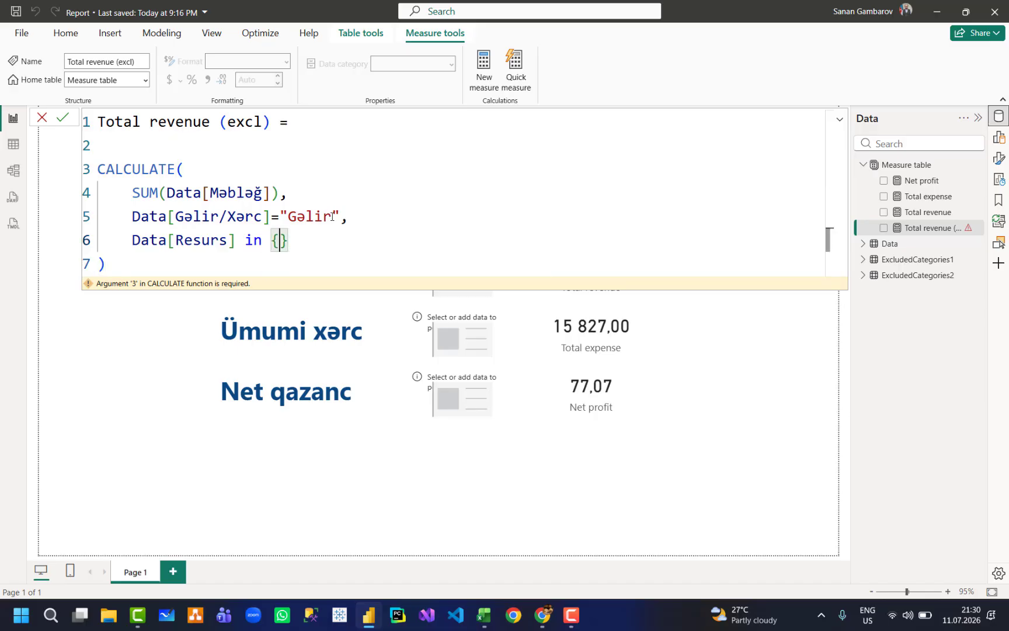
Fill the Data[Resurs] value list in the curly braces with "Kart", "Rezerv1" and "Rezerv2".
text(")
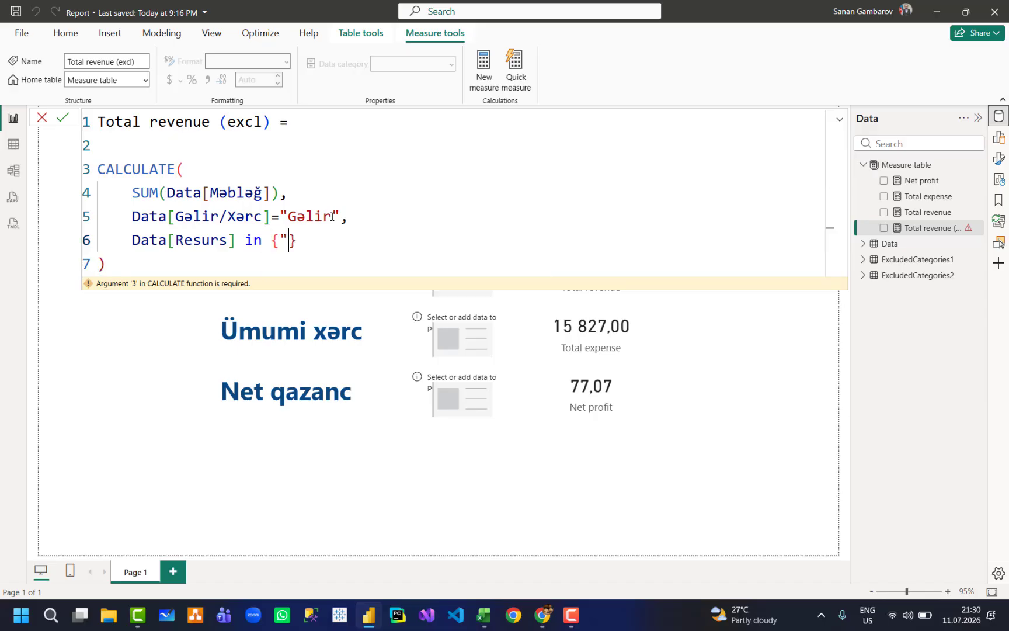
text(LK)
key(BackSpace)
key(BackSpace)
text(Karrt)
key(Left)
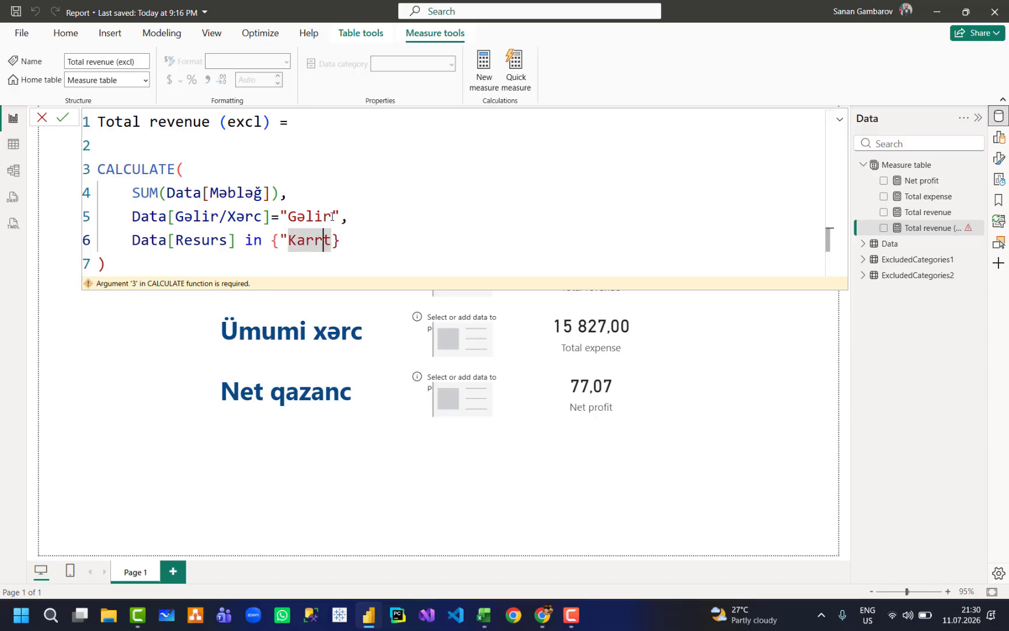
key(BackSpace)
key(Right)
text(", )
text("Rezerv1)
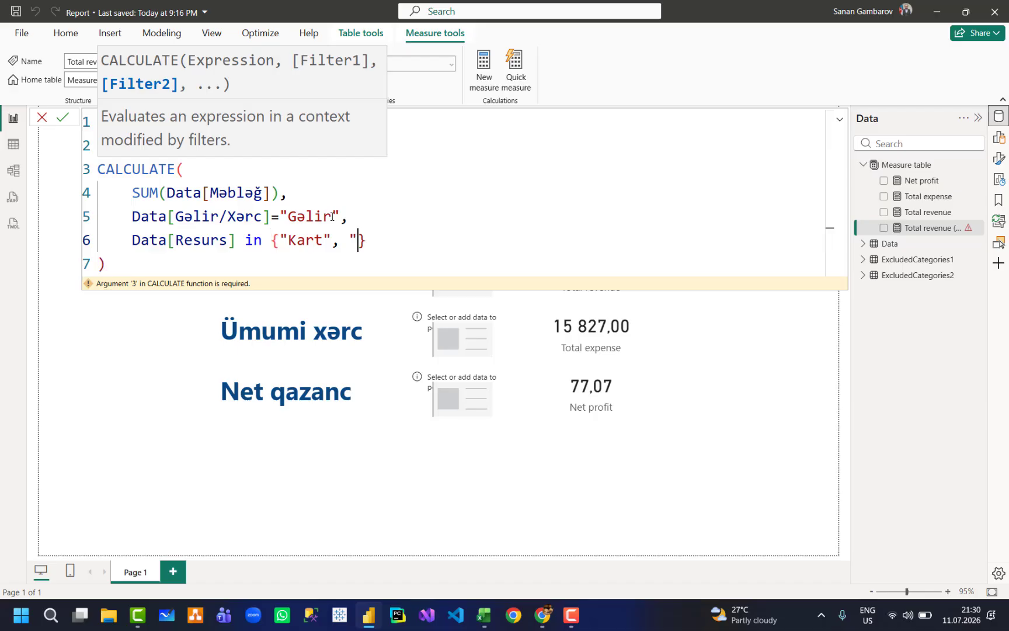
text(", "")
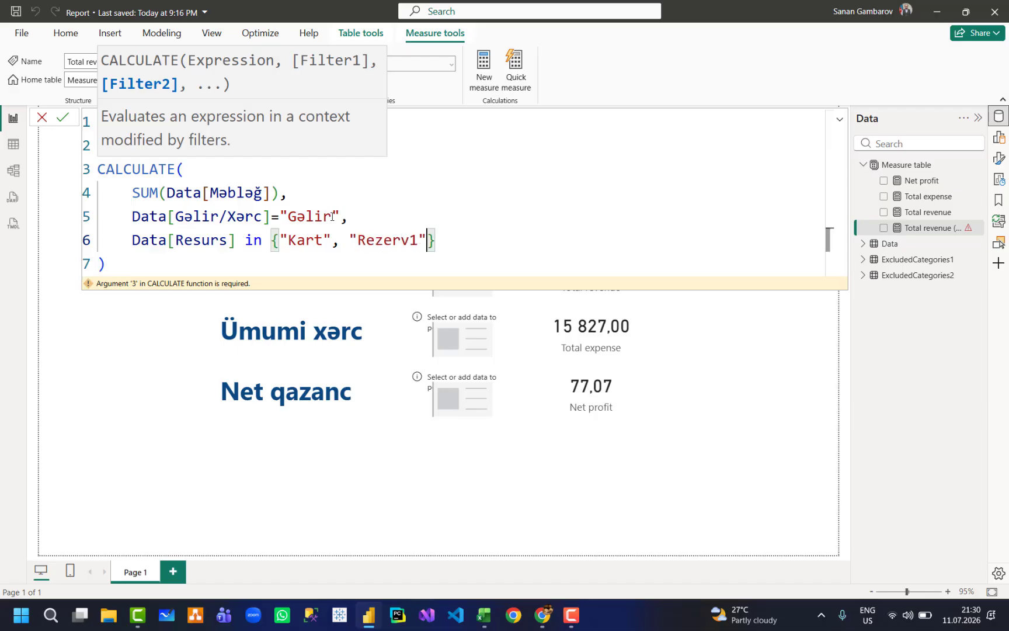
key(Left)
text(Rezerv1)
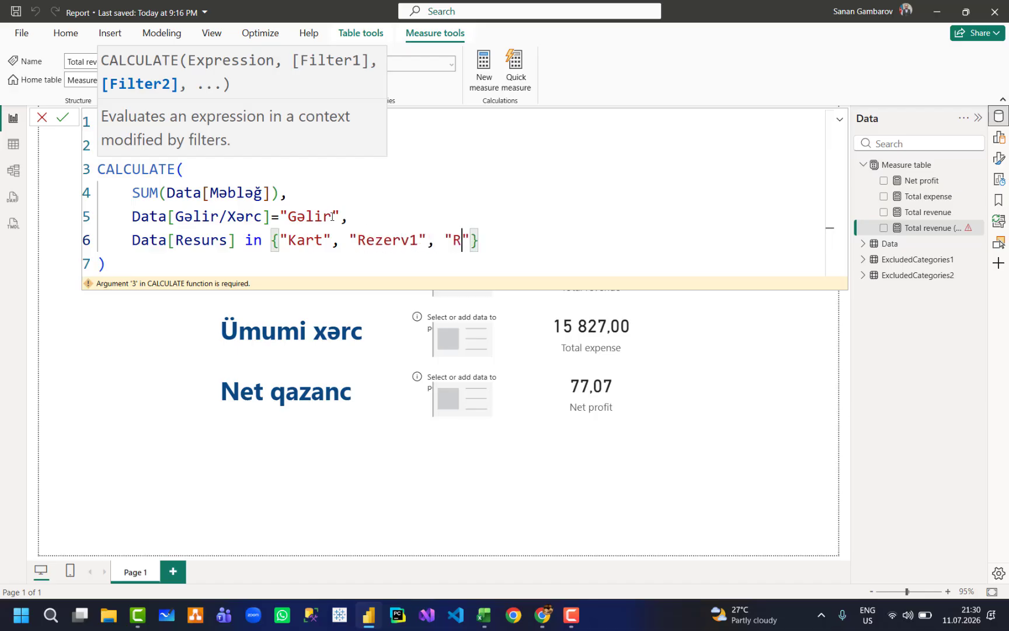
key(BackSpace)
text(2)
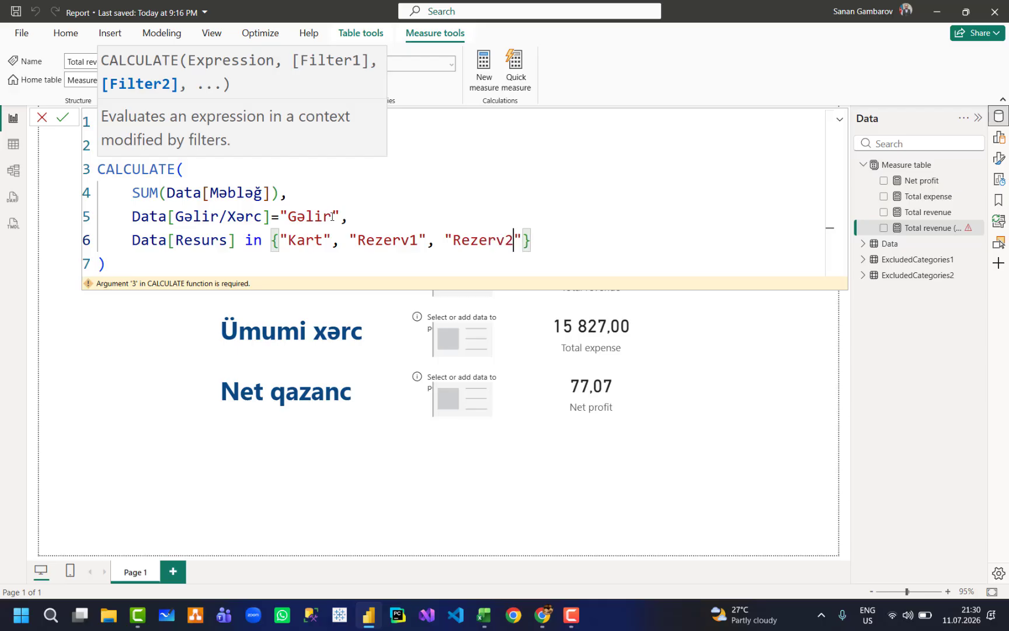
Review the in operator, the Data[Resurs] value list and the "Gəlir" condition in the measure formula.
drag(528, 237, 349, 238)
shift+click(244, 239)
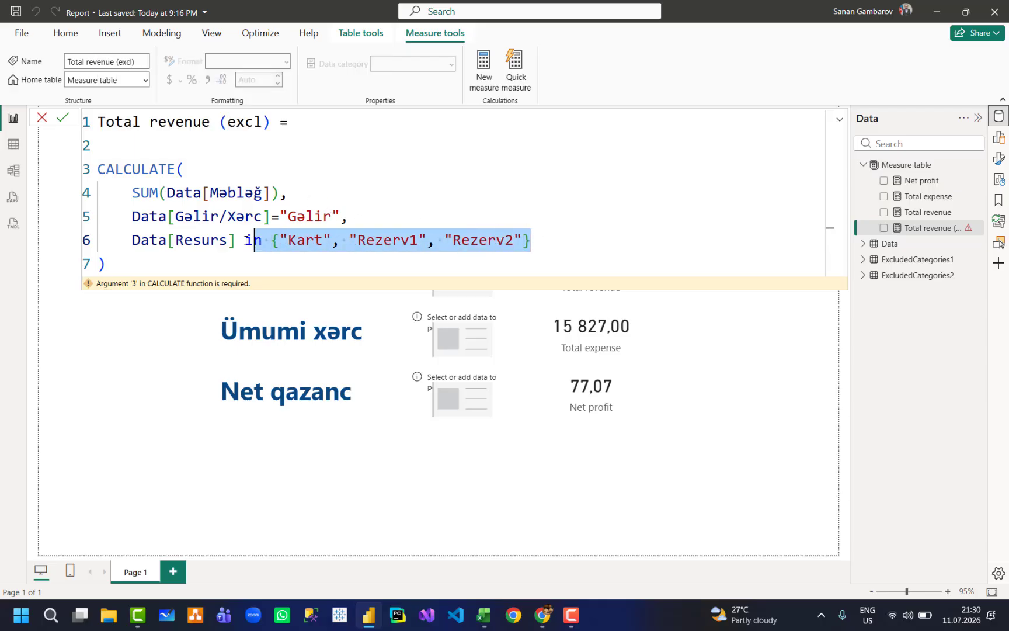
double_click(254, 239)
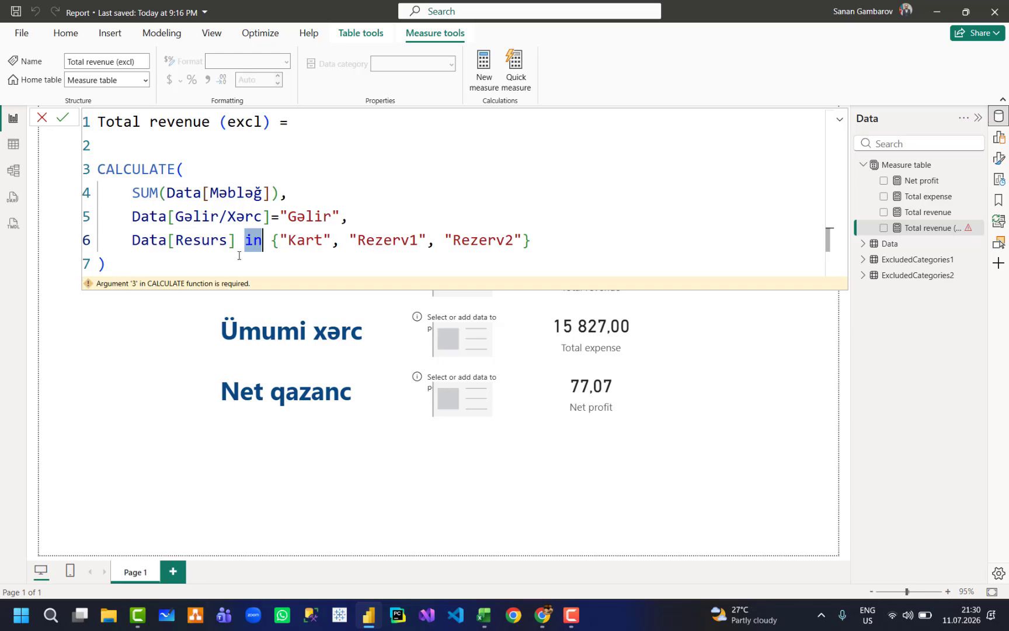
drag(281, 236, 352, 237)
drag(366, 239, 525, 239)
click(530, 239)
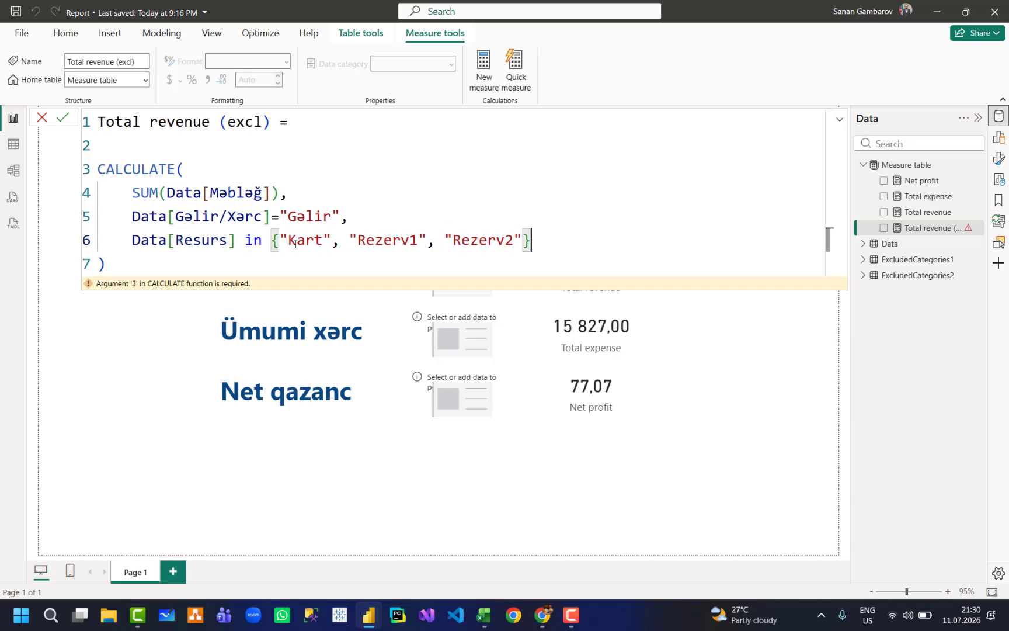
drag(288, 244, 529, 239)
click(530, 240)
drag(289, 211, 331, 216)
click(303, 240)
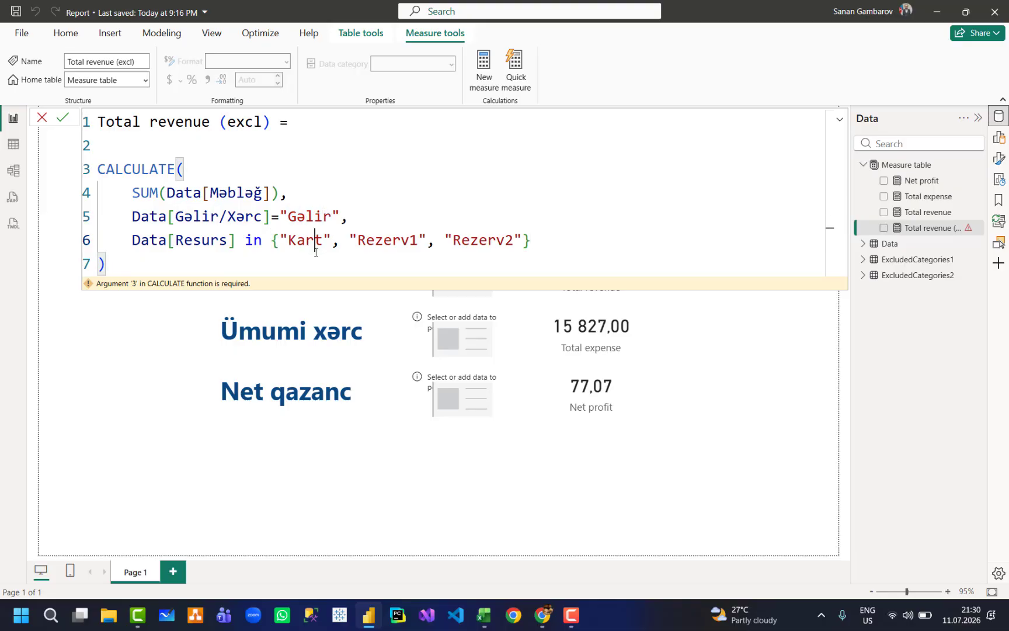
Commit the Total revenue (excl) formula and place the measure in the empty Ümumi gəlir card under İstisnalar nəzərə alınaraq.
key(Return)
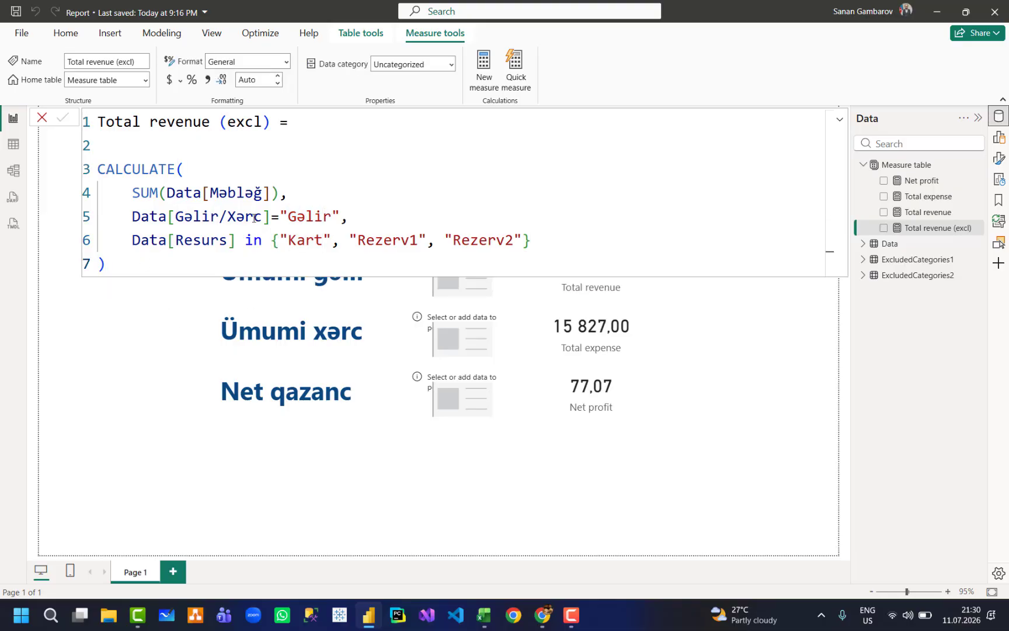
click(633, 433)
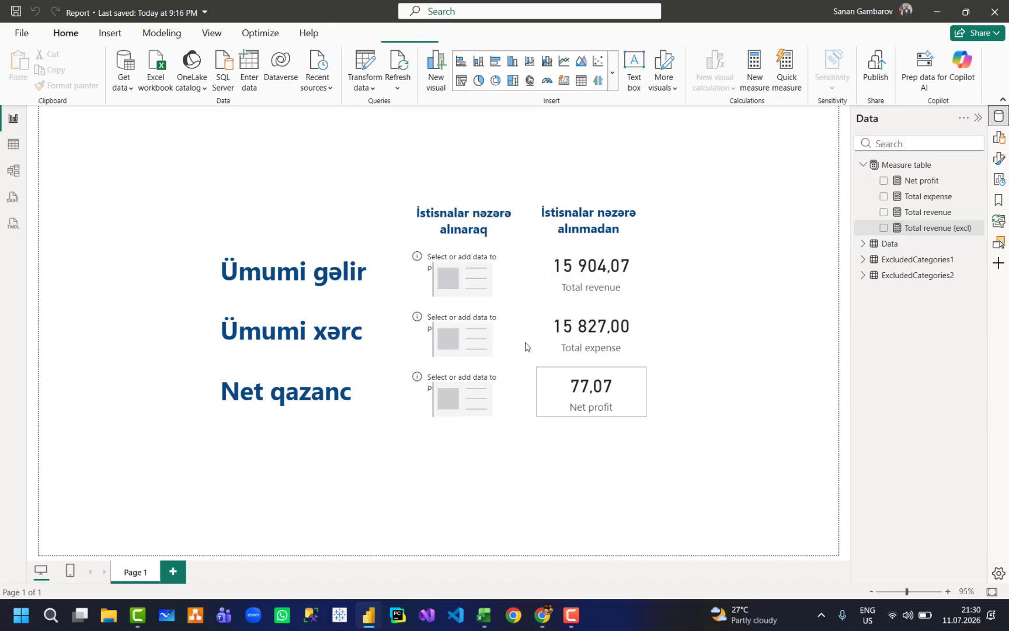
drag(935, 223, 461, 289)
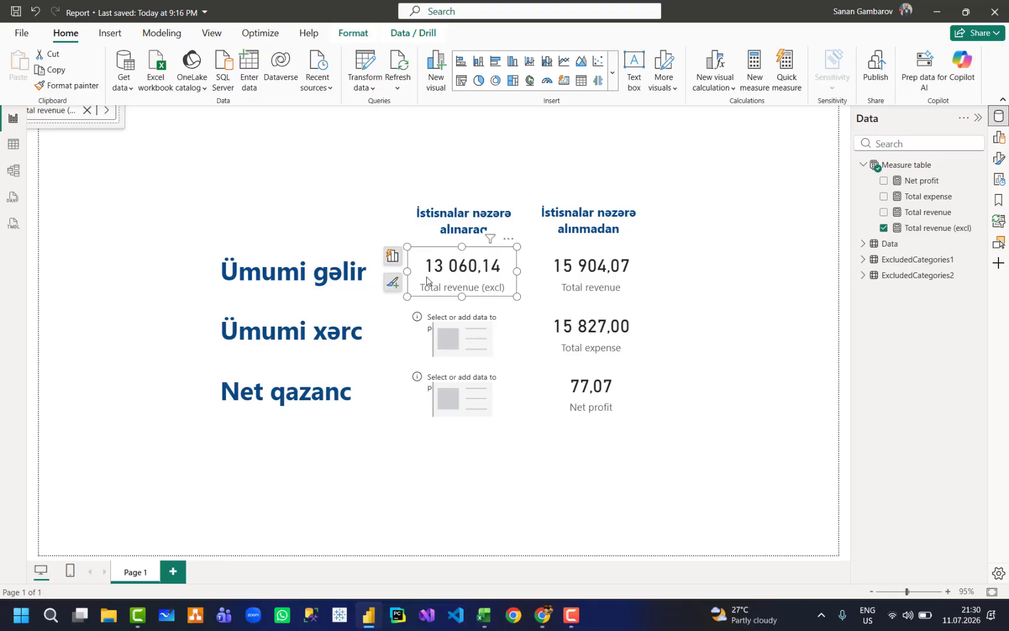
Reopen the Total revenue (excl) formula and examine its "Gəlir" condition and its Kart, Rezerv1 and Rezerv2 list against the card.
click(934, 229)
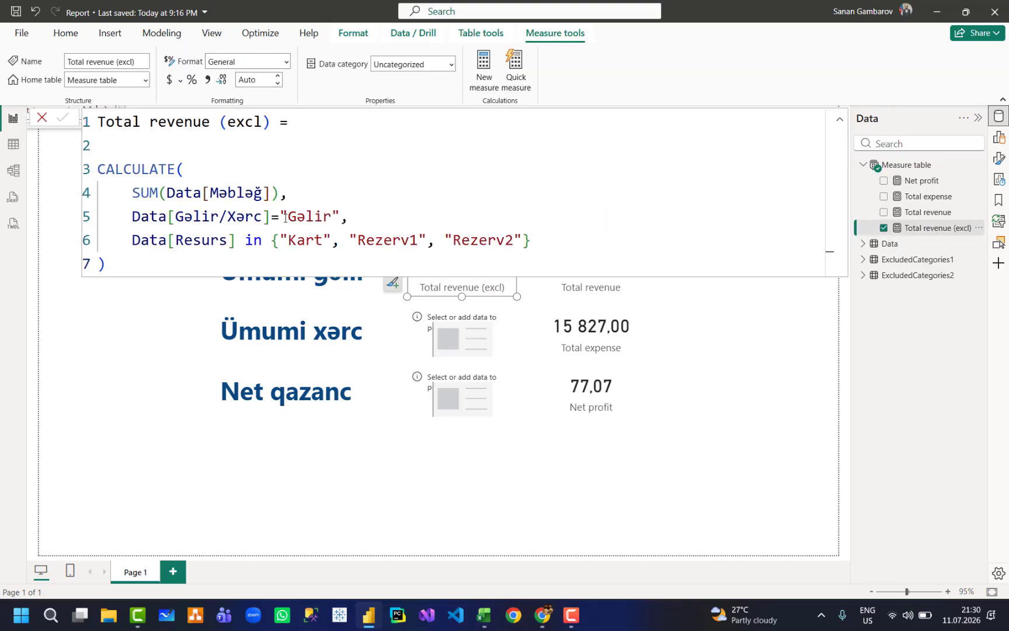
drag(281, 217, 337, 212)
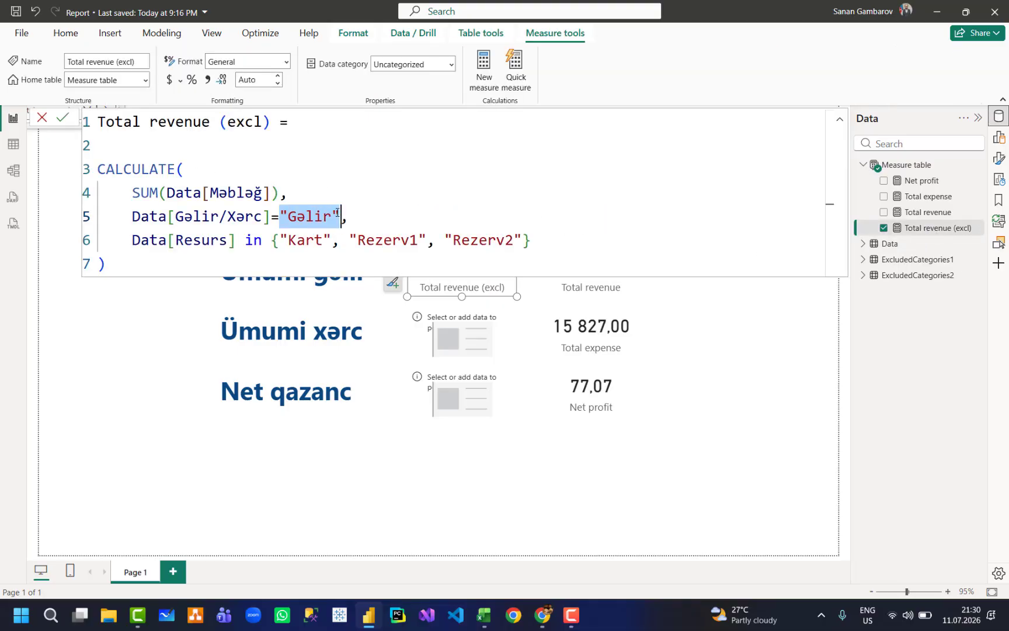
double_click(312, 217)
drag(280, 240, 532, 240)
click(547, 240)
click(525, 313)
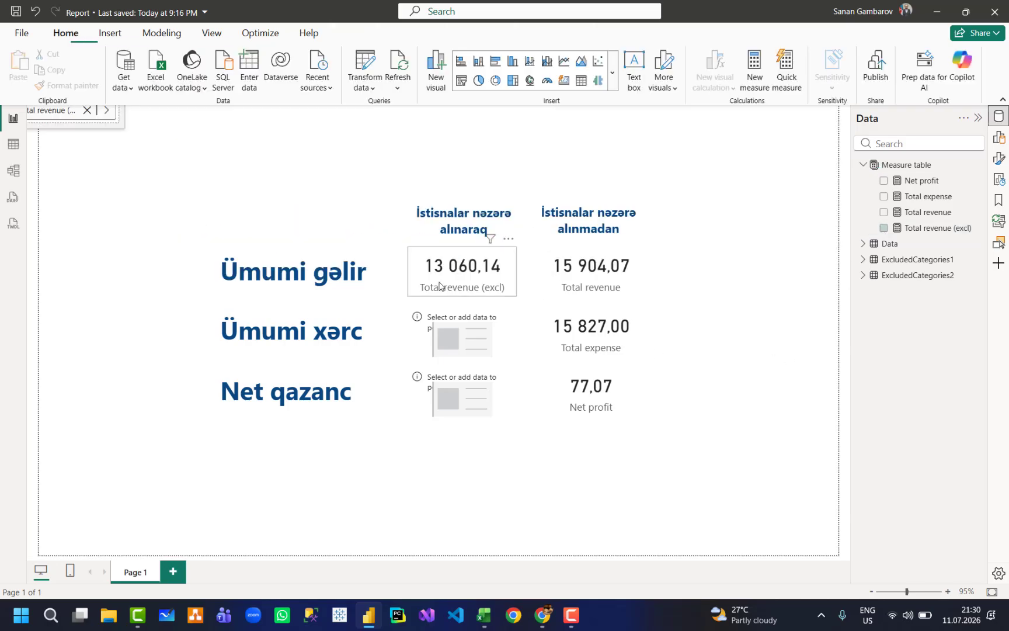
click(484, 277)
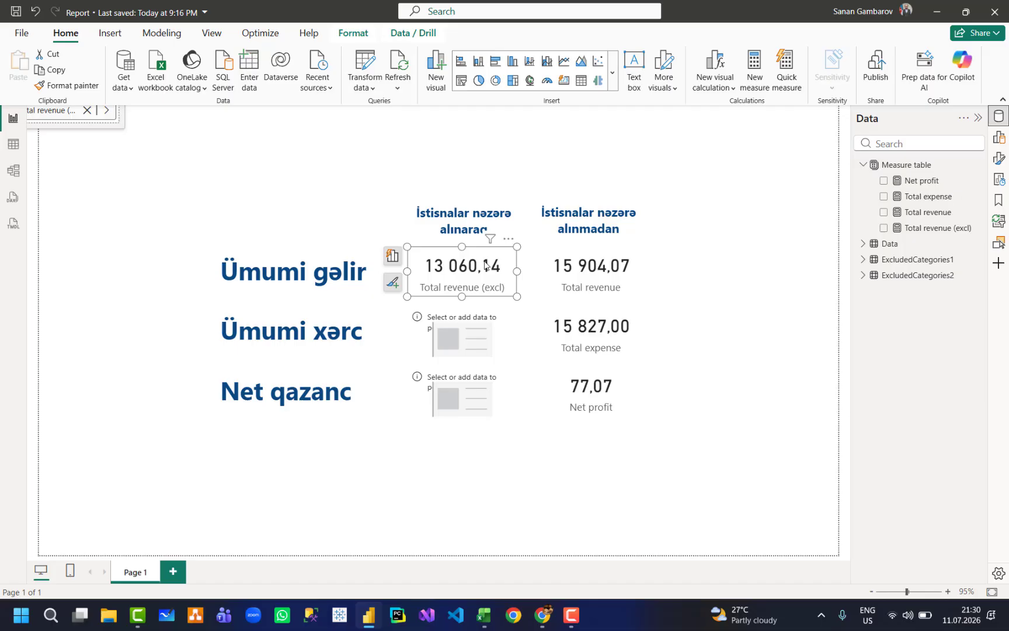
click(925, 228)
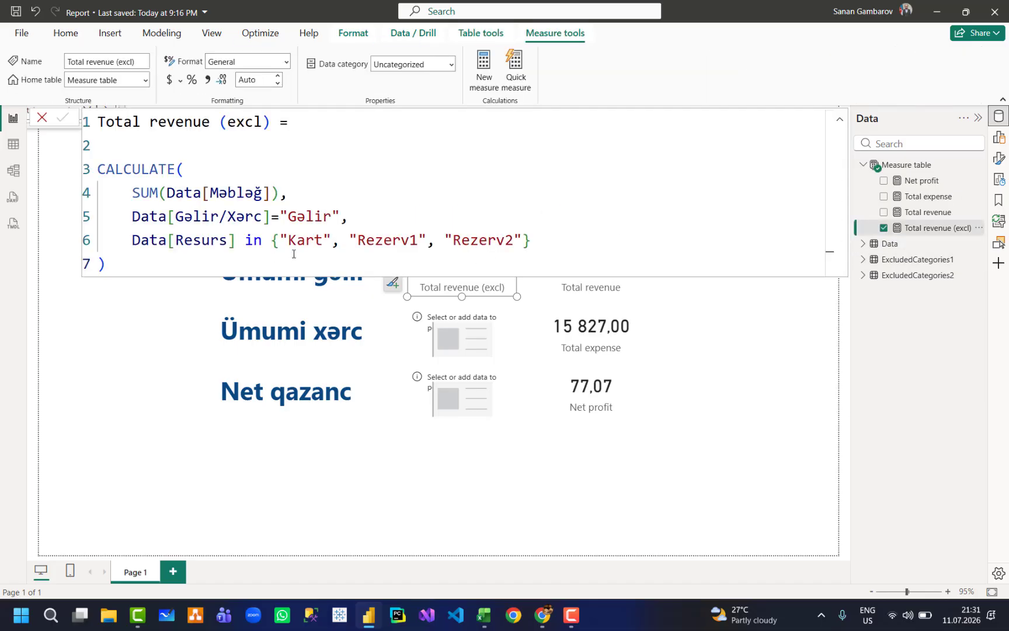
drag(277, 242, 529, 240)
click(536, 238)
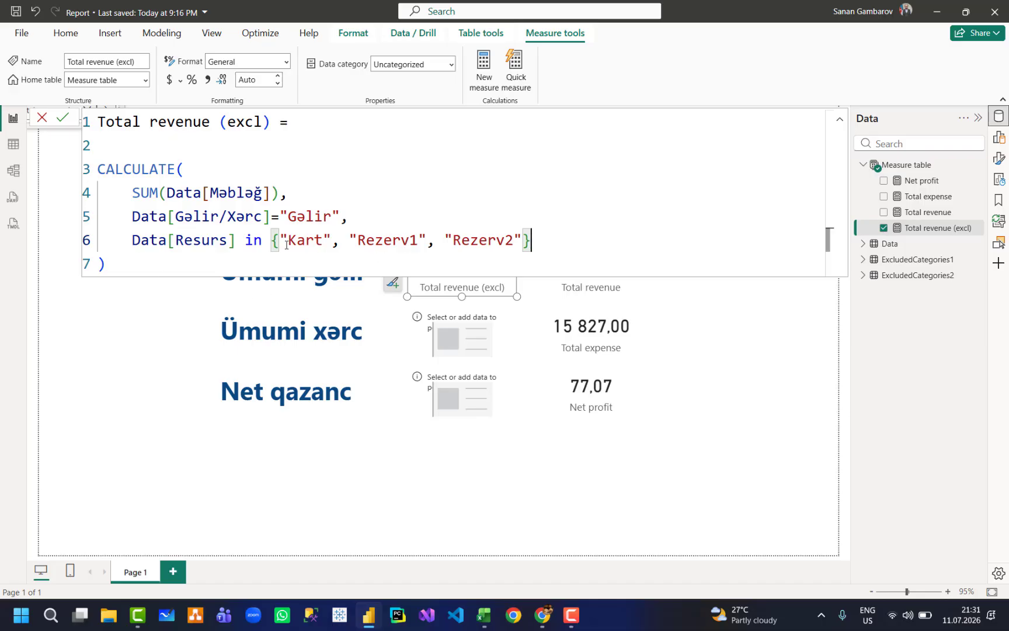
drag(279, 240, 526, 238)
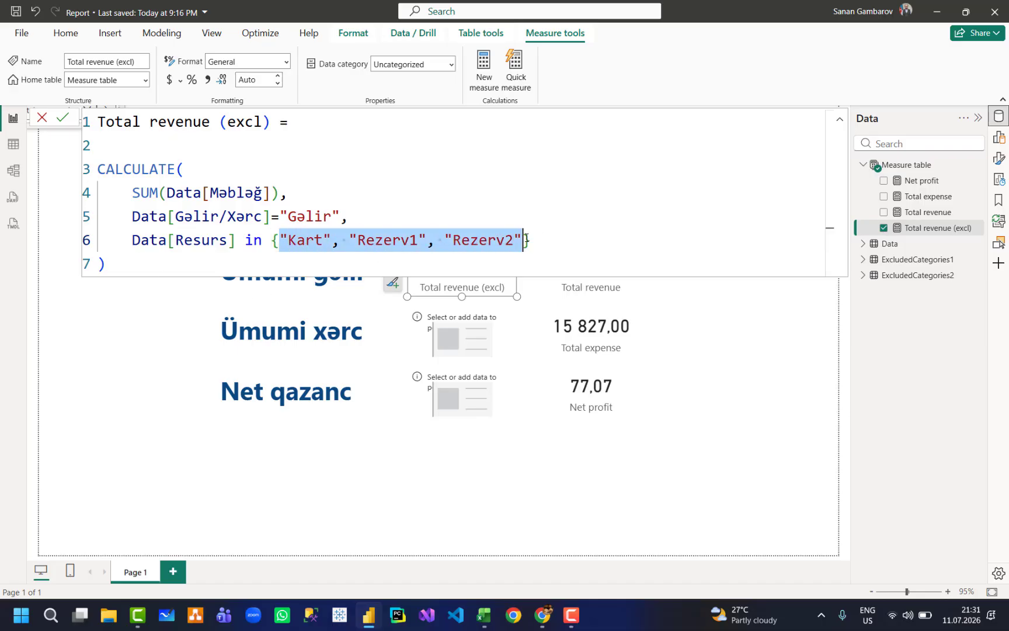
click(322, 246)
drag(280, 240, 524, 236)
click(539, 246)
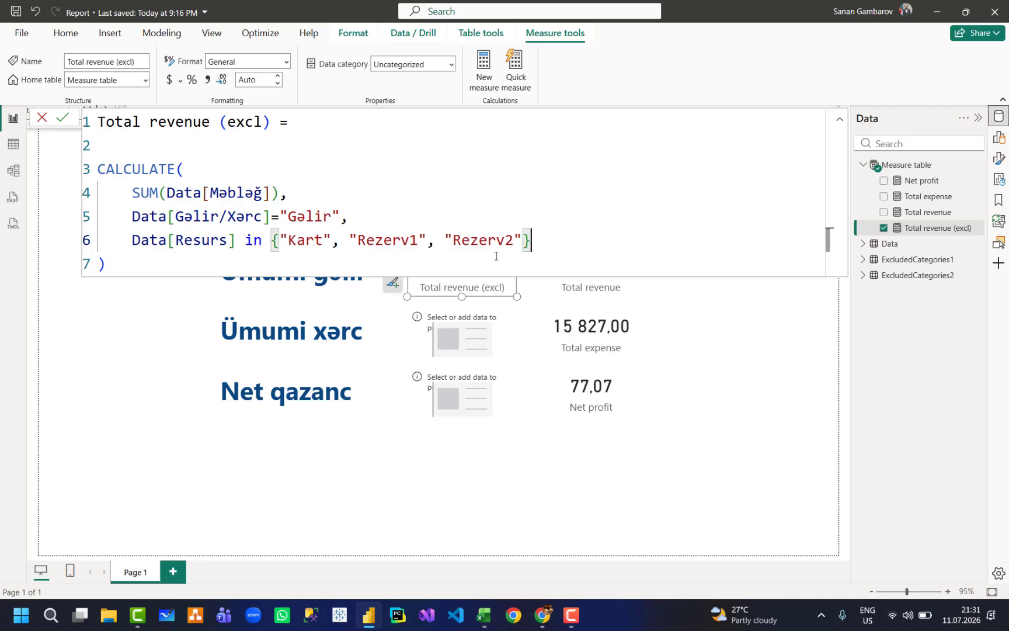
Negate the Data[Resurs] condition by adding not in front of it, and commit the Total revenue (excl) formula.
click(128, 240)
text(not)
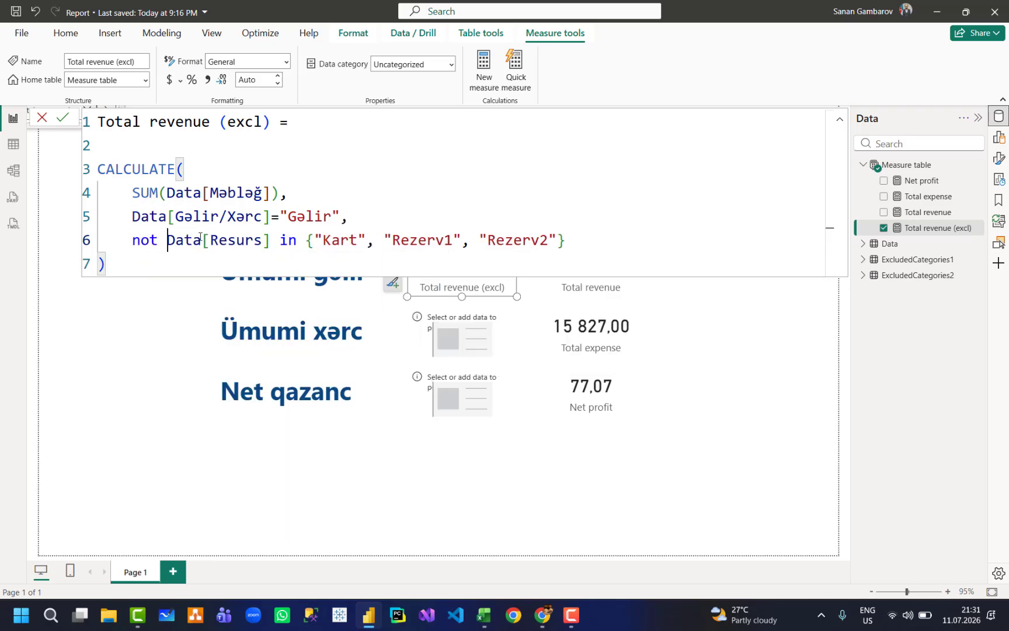
drag(315, 236, 565, 239)
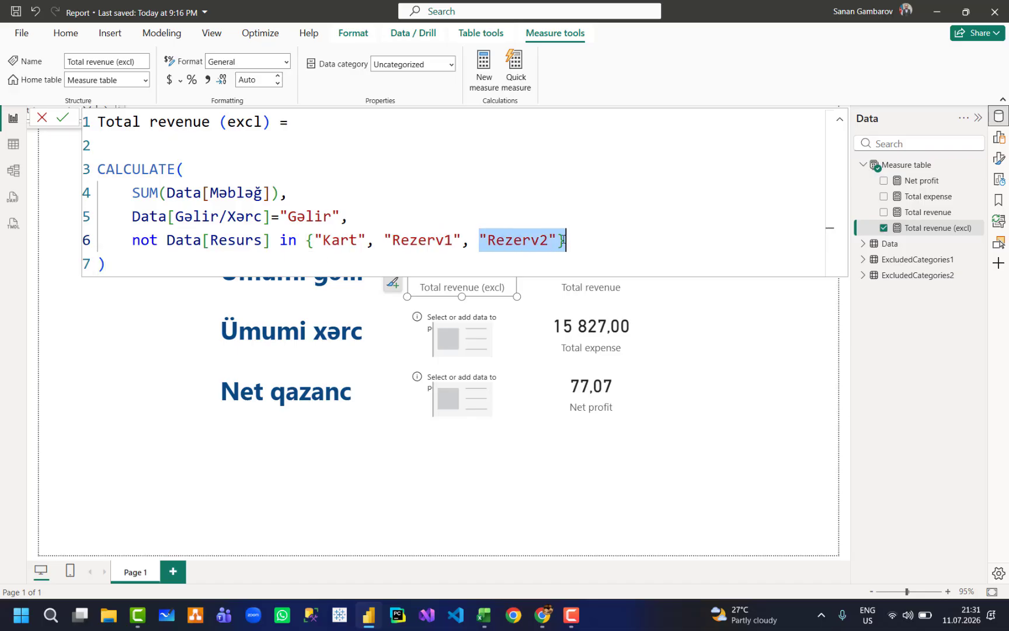
click(537, 258)
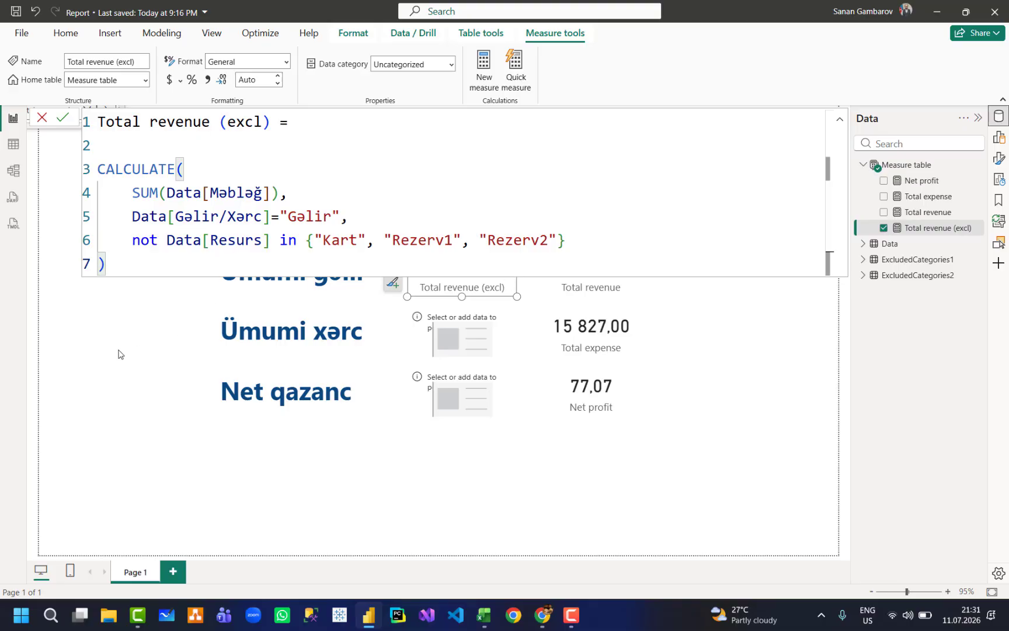
key(Return)
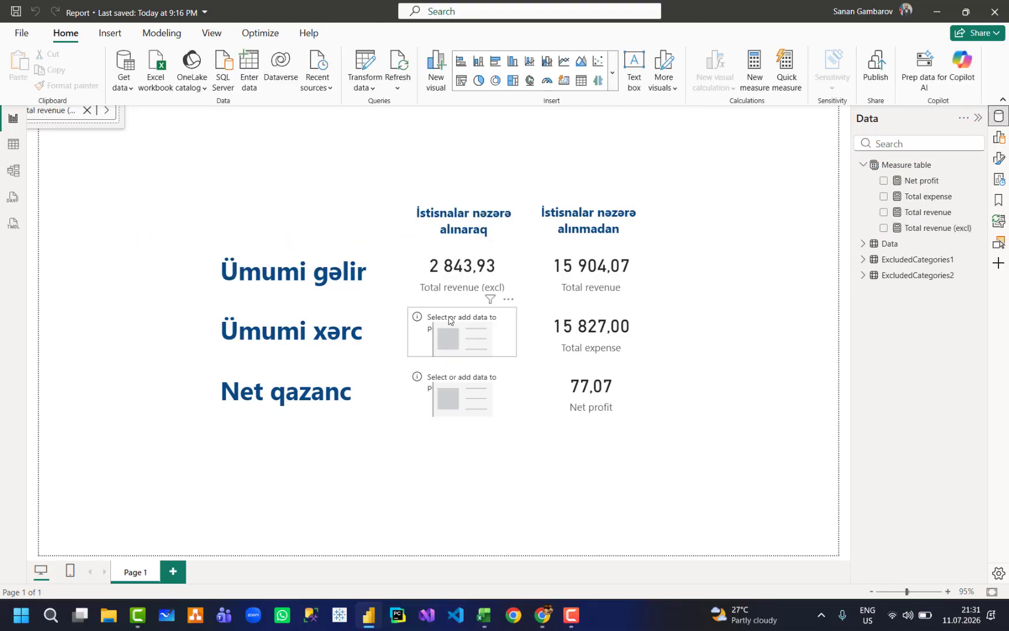
Compare the hard-coded value list in the Total revenue (excl) formula with the ExcludedCategories1 categories in the table view.
click(447, 278)
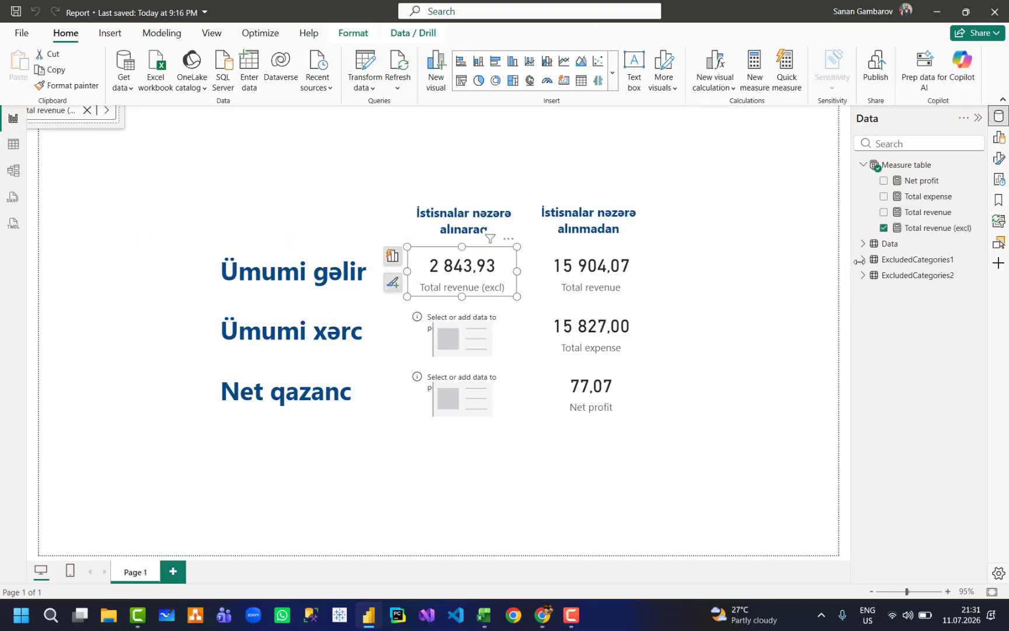
click(949, 231)
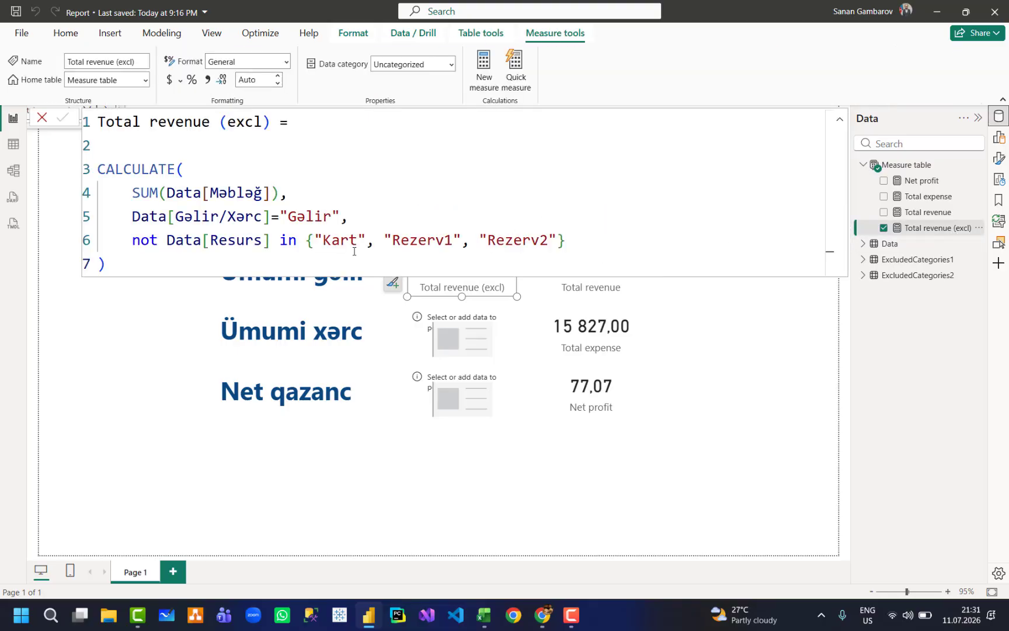
drag(299, 241, 570, 241)
click(577, 240)
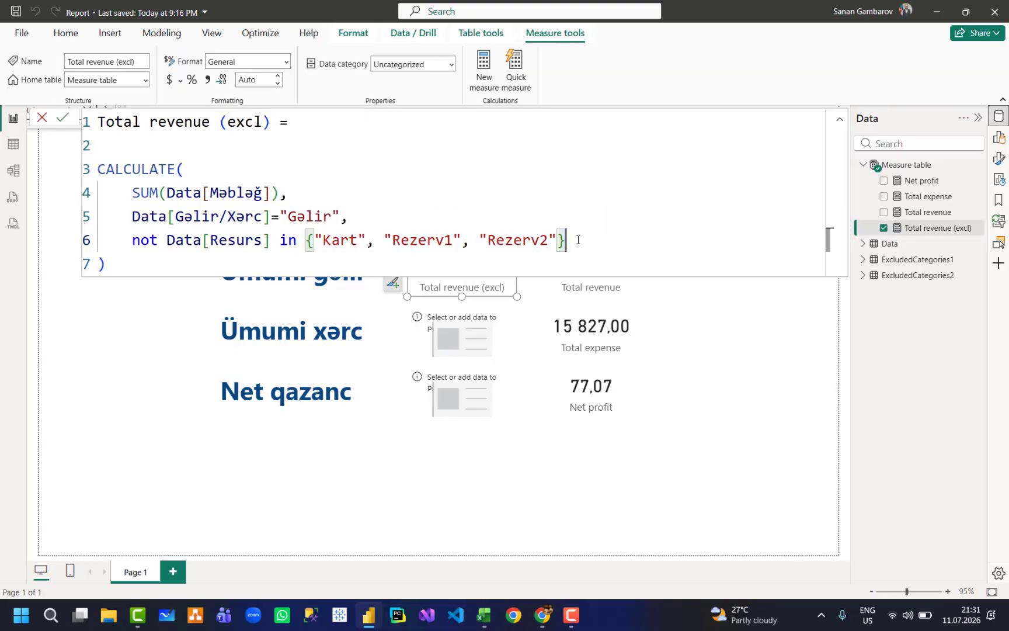
click(13, 144)
click(927, 344)
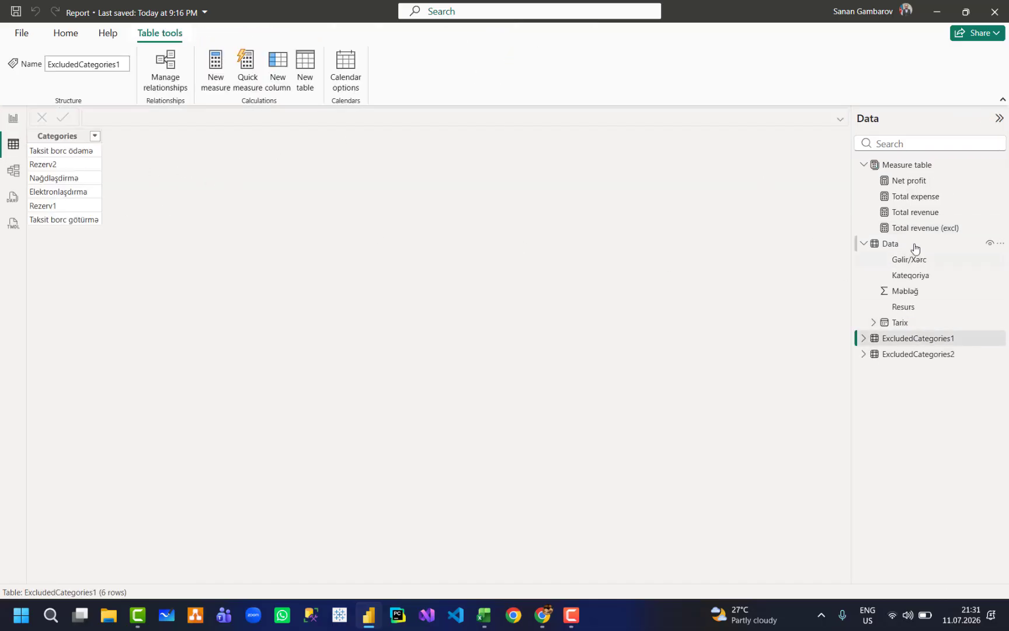
click(929, 229)
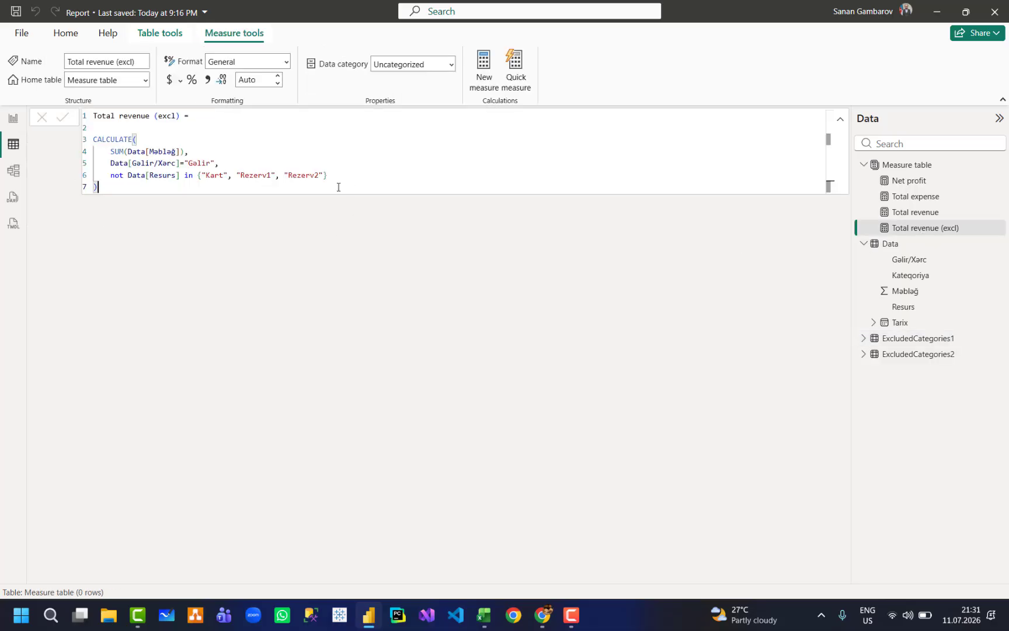
click(403, 178)
scroll(323, 213, up, 5)
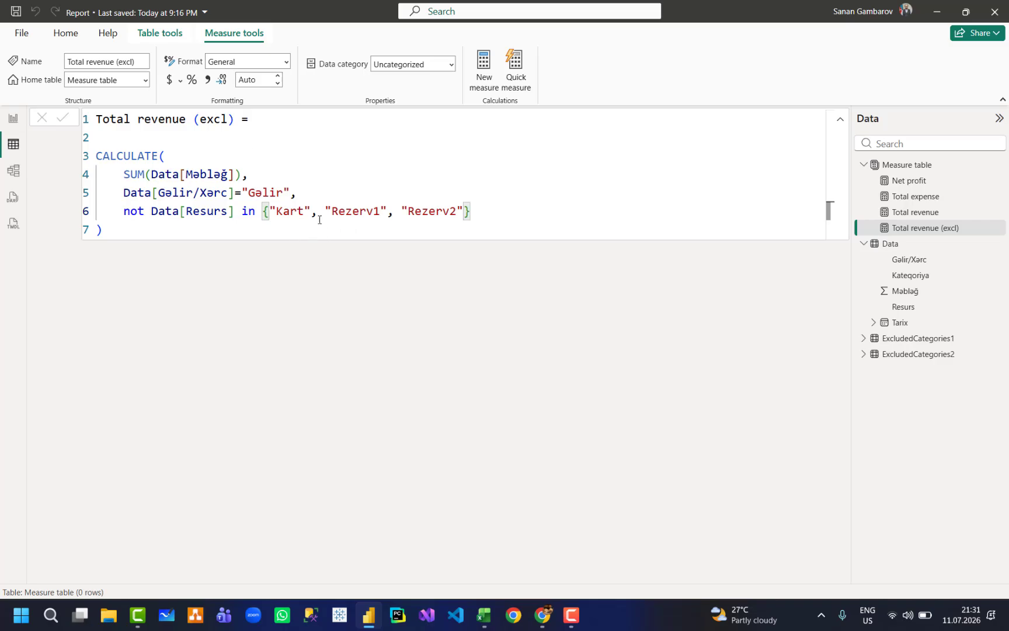
click(945, 341)
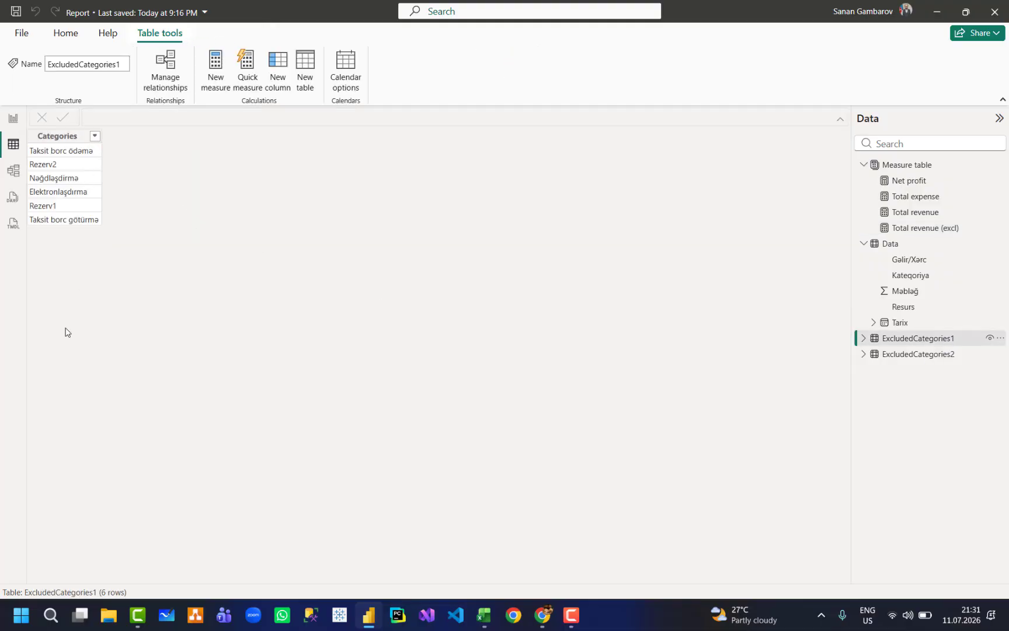
Remove the hard-coded list of Kart, Rezerv1 and Rezerv2 from the last condition of the Total revenue (excl) formula.
click(950, 227)
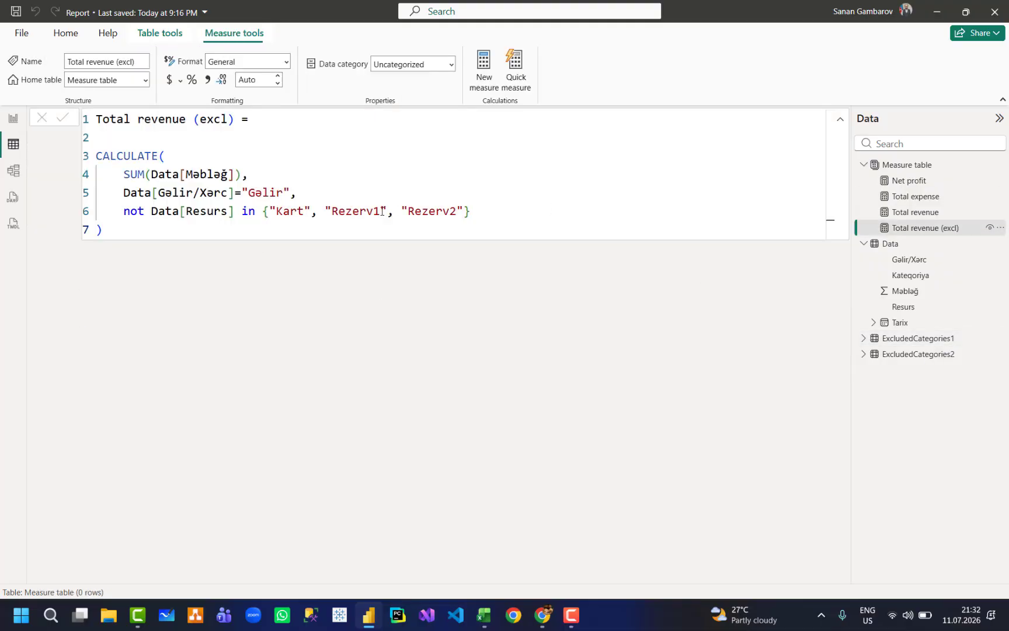
drag(472, 212, 262, 212)
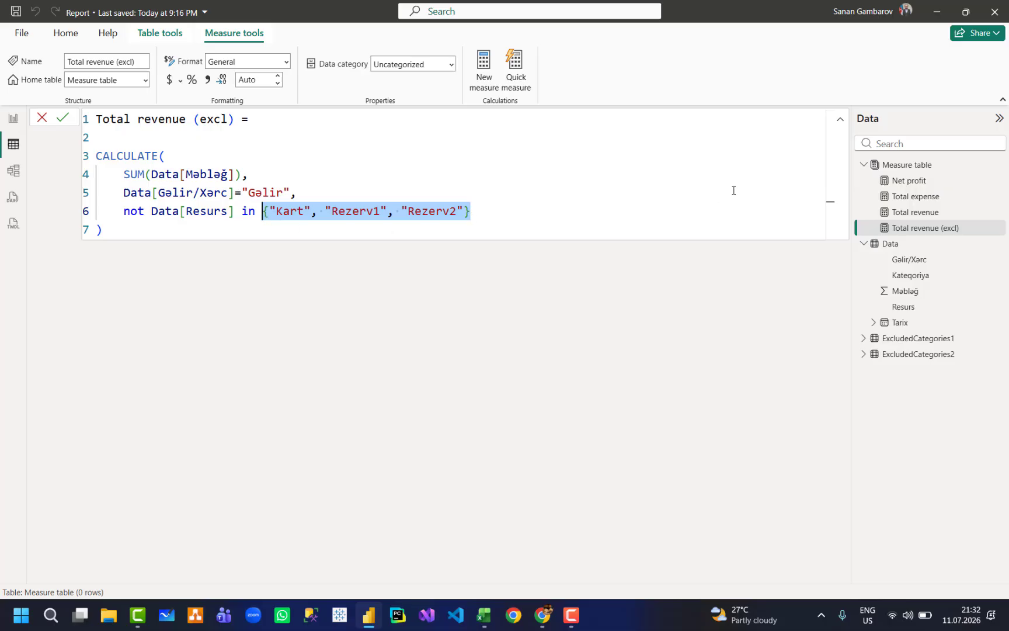
key(Delete)
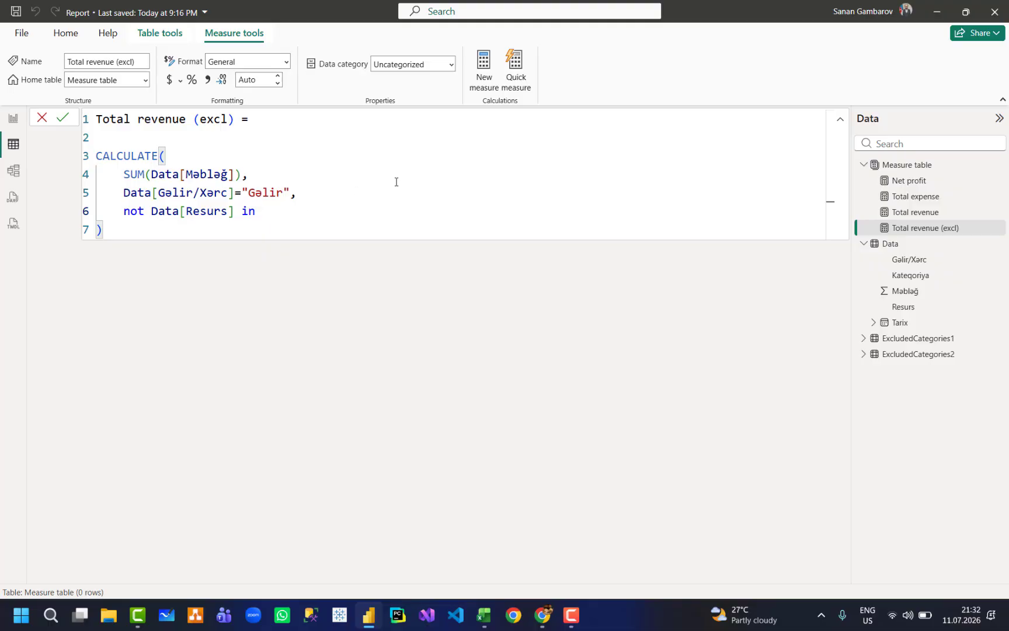
text(value)
key(Down)
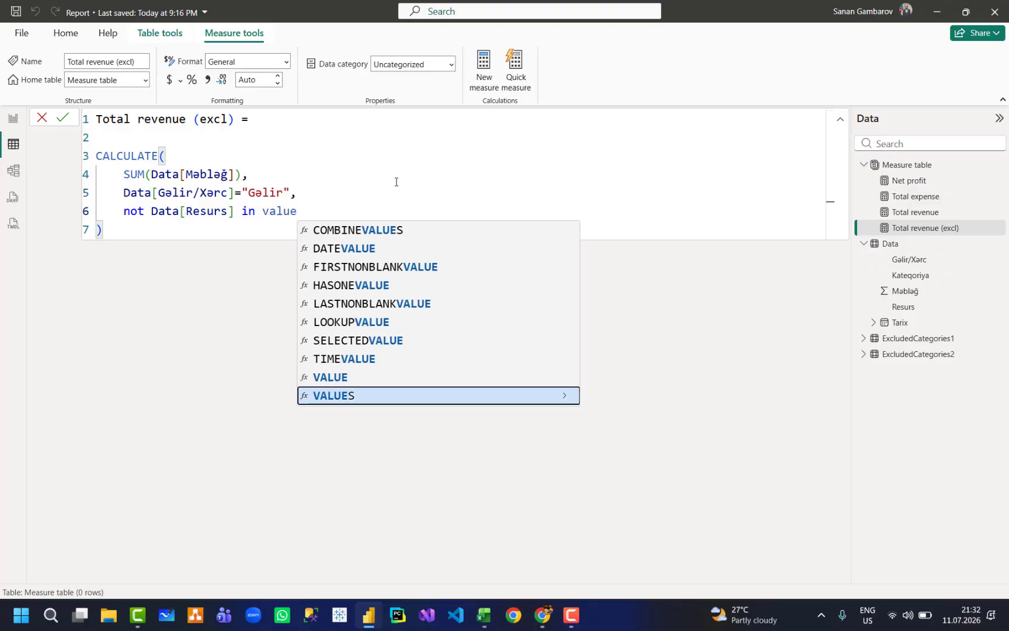
key(Tab)
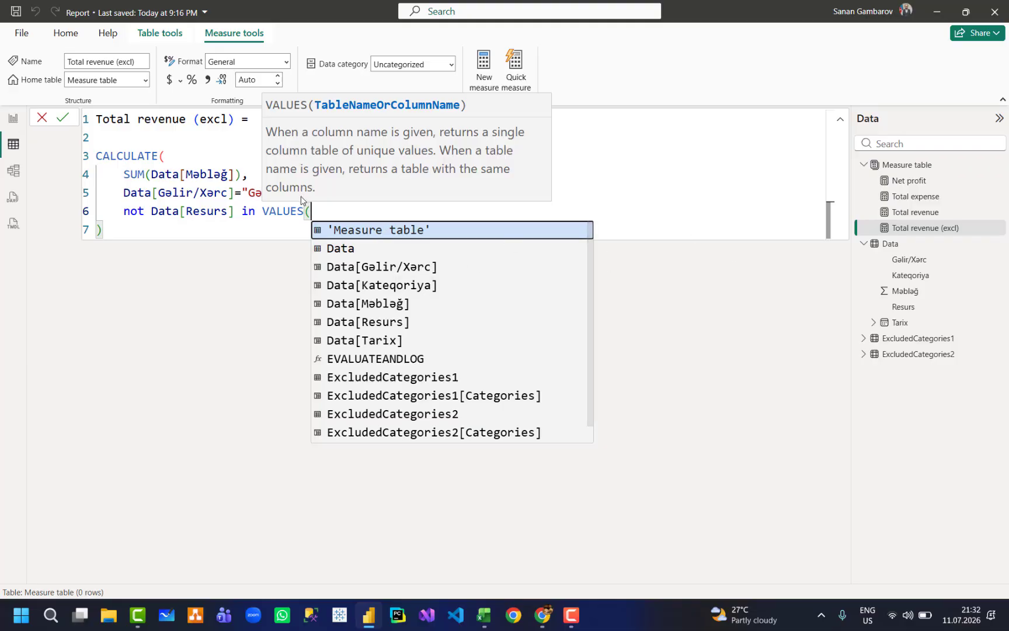
drag(311, 210, 274, 208)
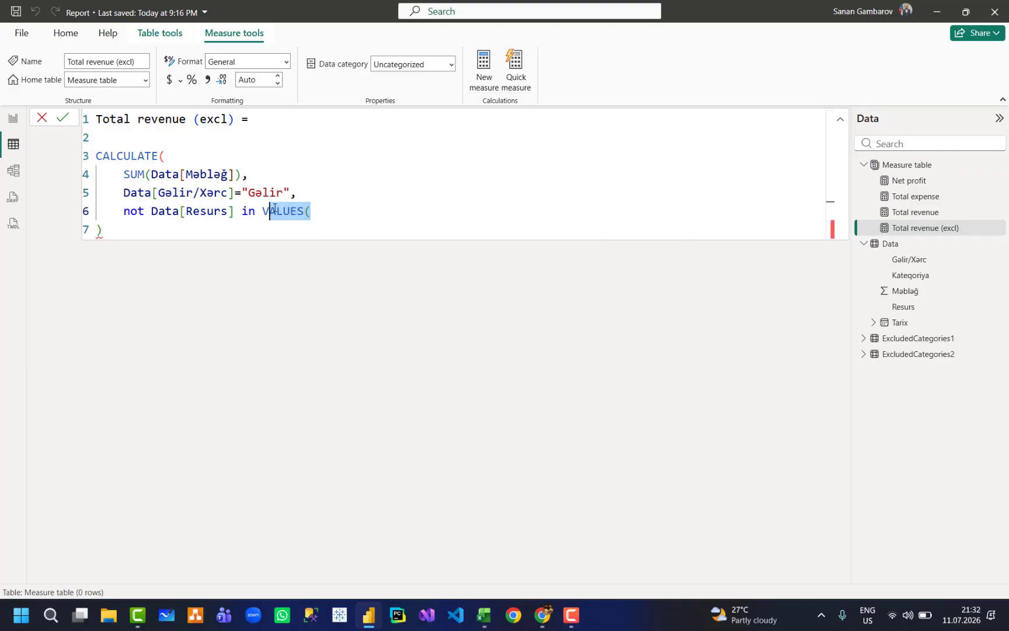
key(BackSpace)
key(BackSpace)
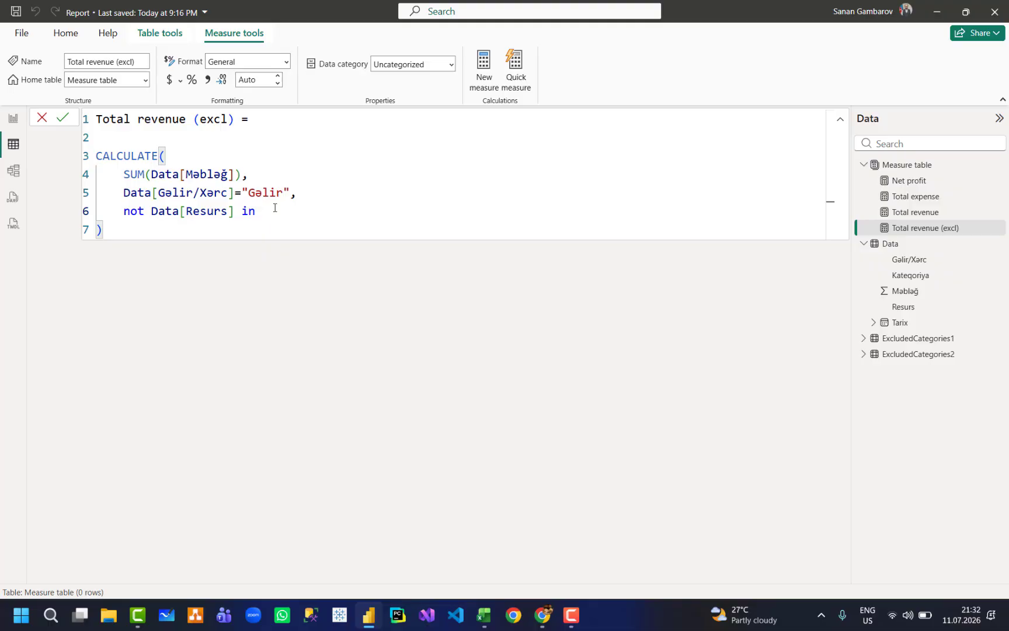
text(exc)
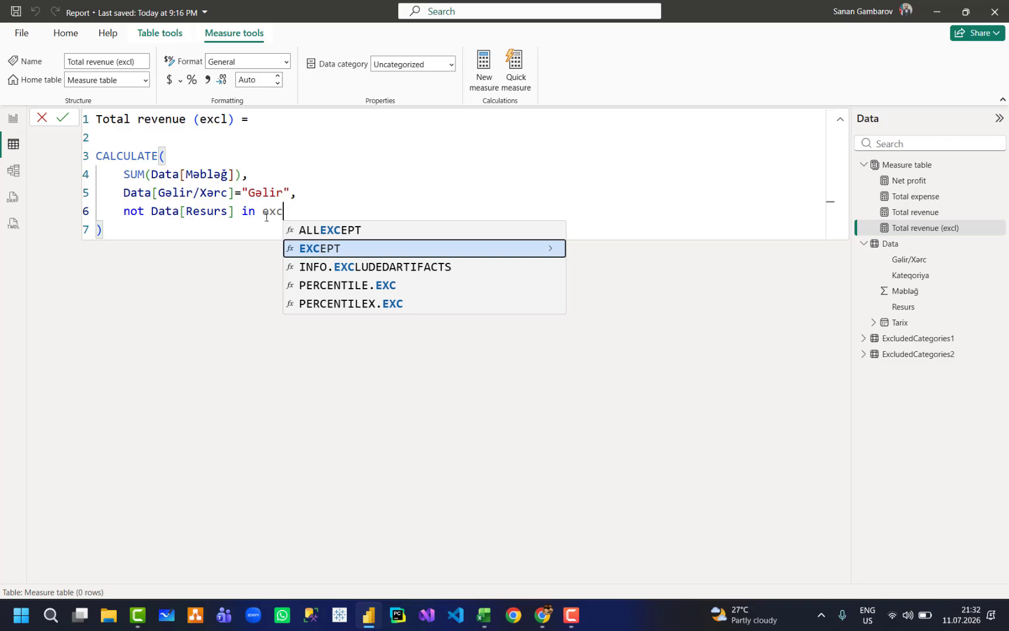
drag(261, 213, 296, 215)
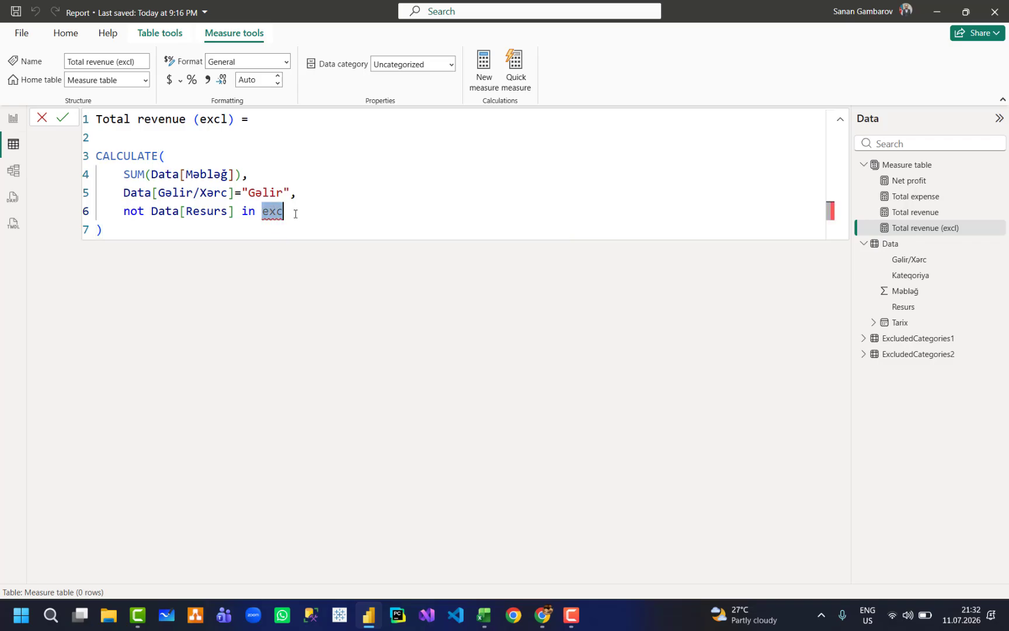
Complete the formula's not-in condition with VALUES(ExcludedCategories1[Categories]) as the list of excluded values.
text(values()
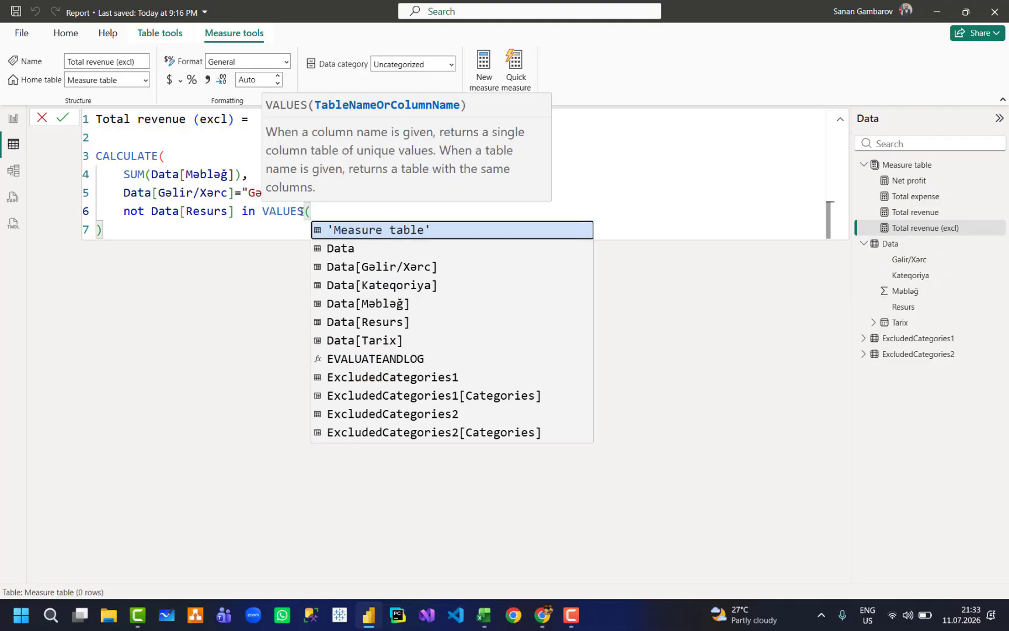
text(exc)
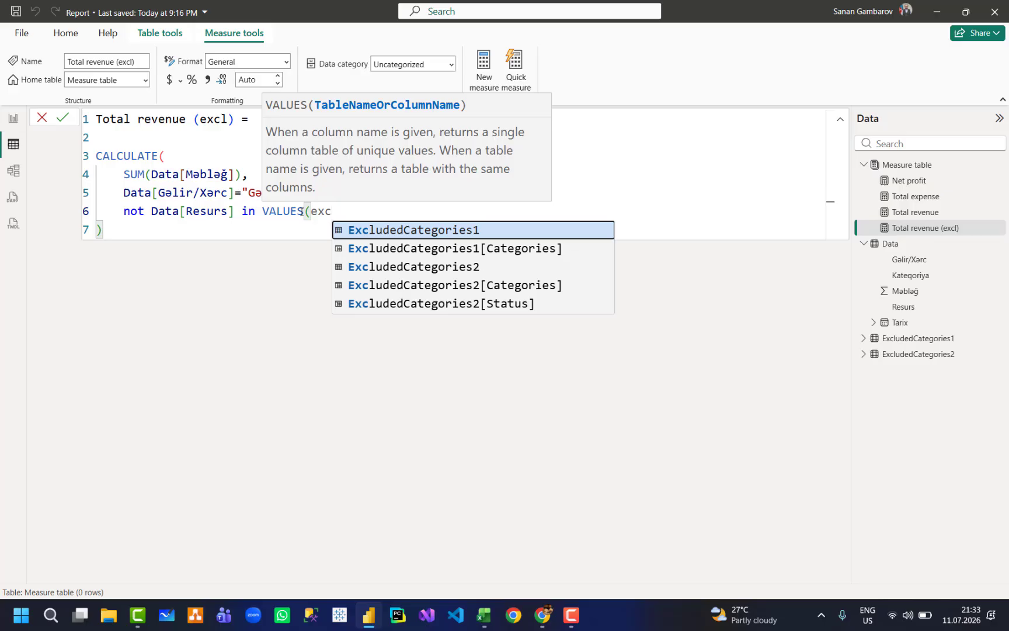
key(Down)
key(Tab)
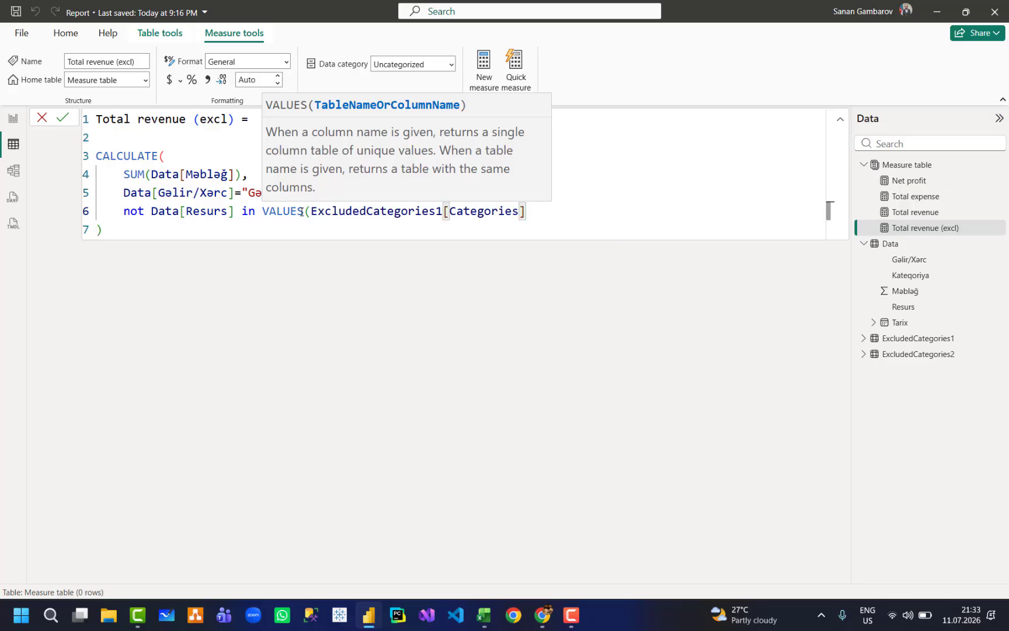
text())
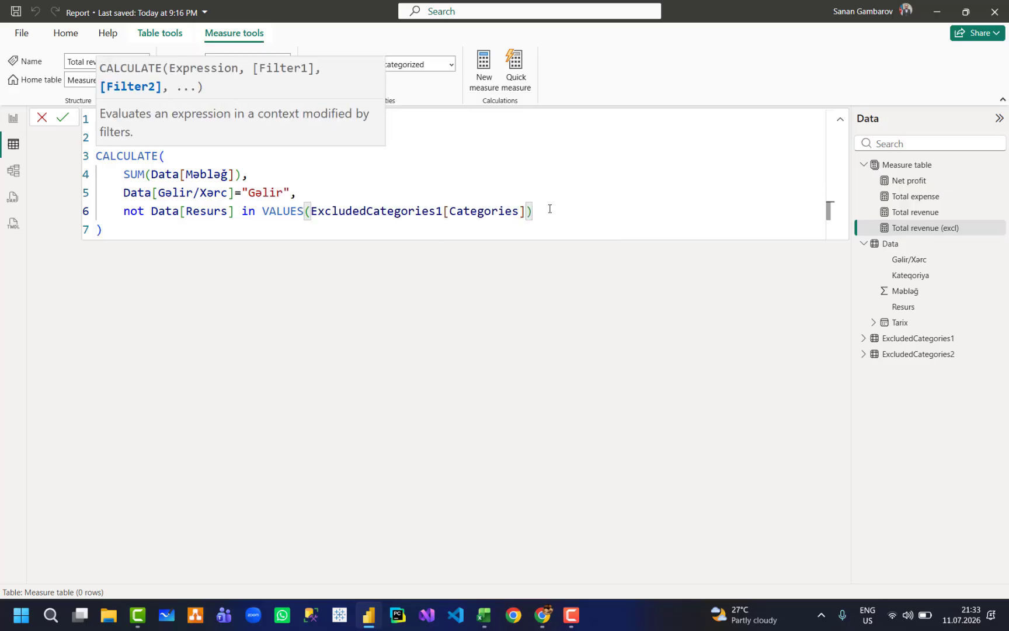
Change the excluded-values condition to test Data[Kateqoriya], commit the Total revenue (excl) formula and return to the report page.
click(529, 226)
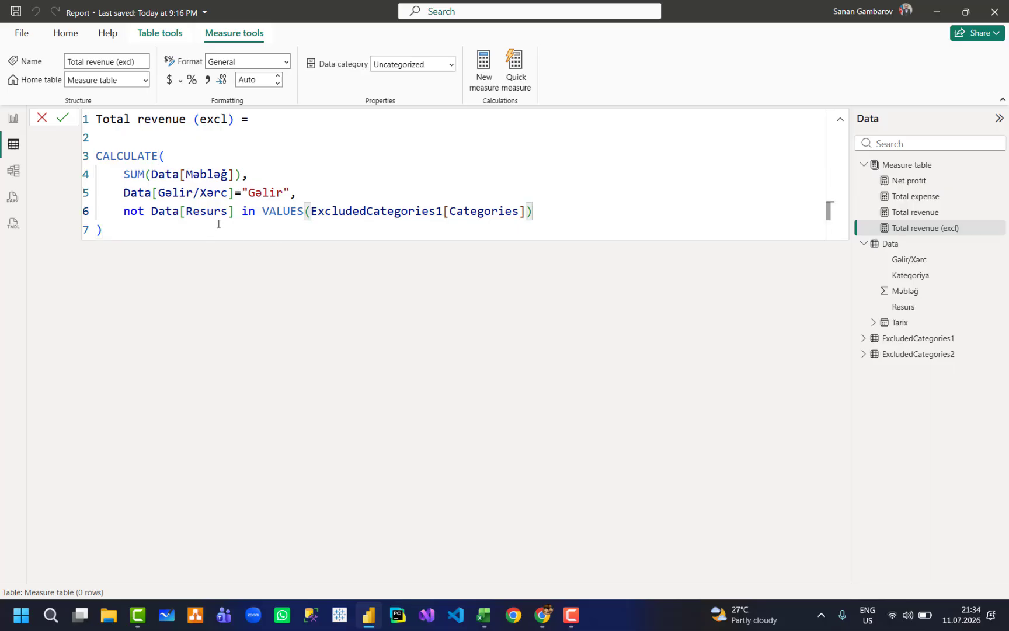
double_click(199, 212)
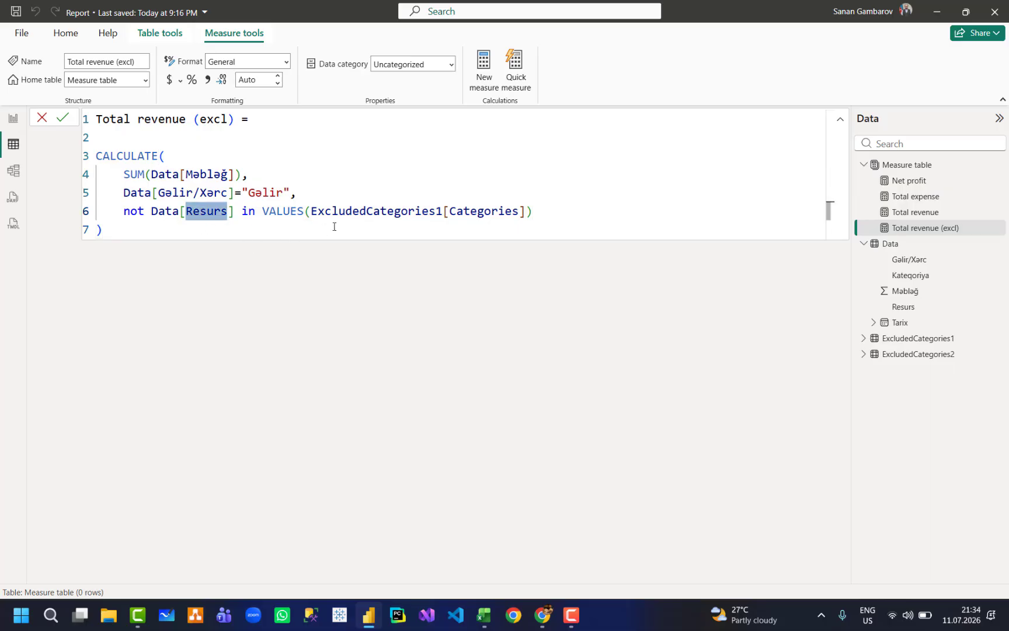
text(Kat)
key(Tab)
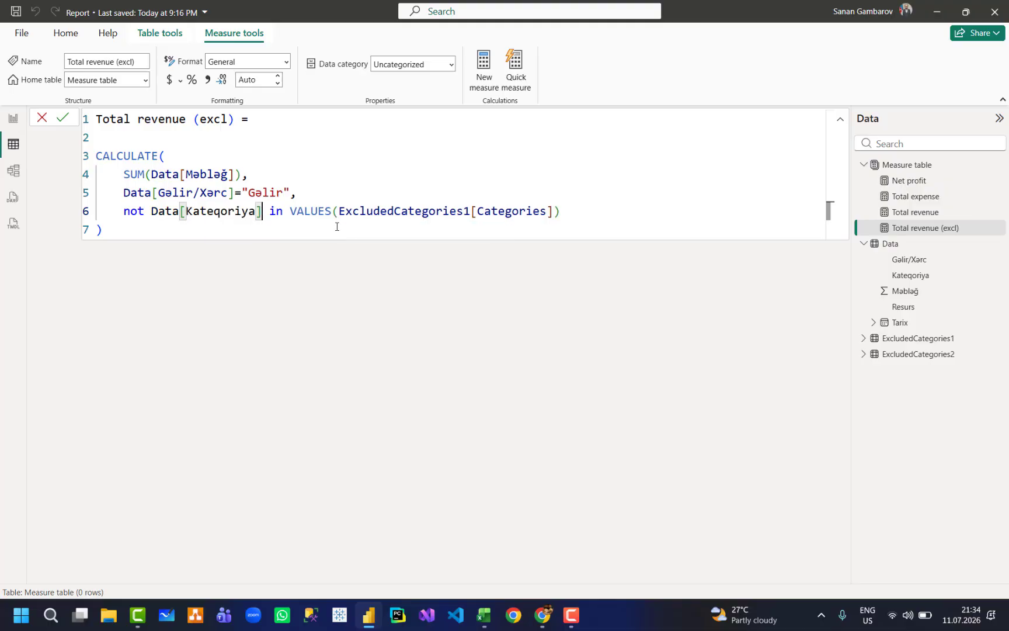
click(251, 232)
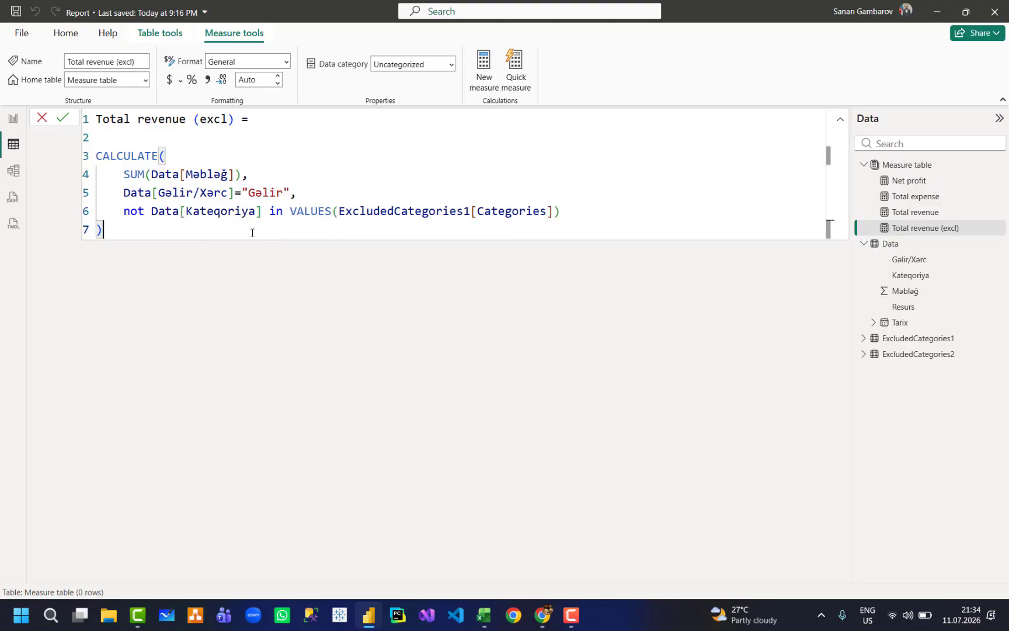
click(63, 118)
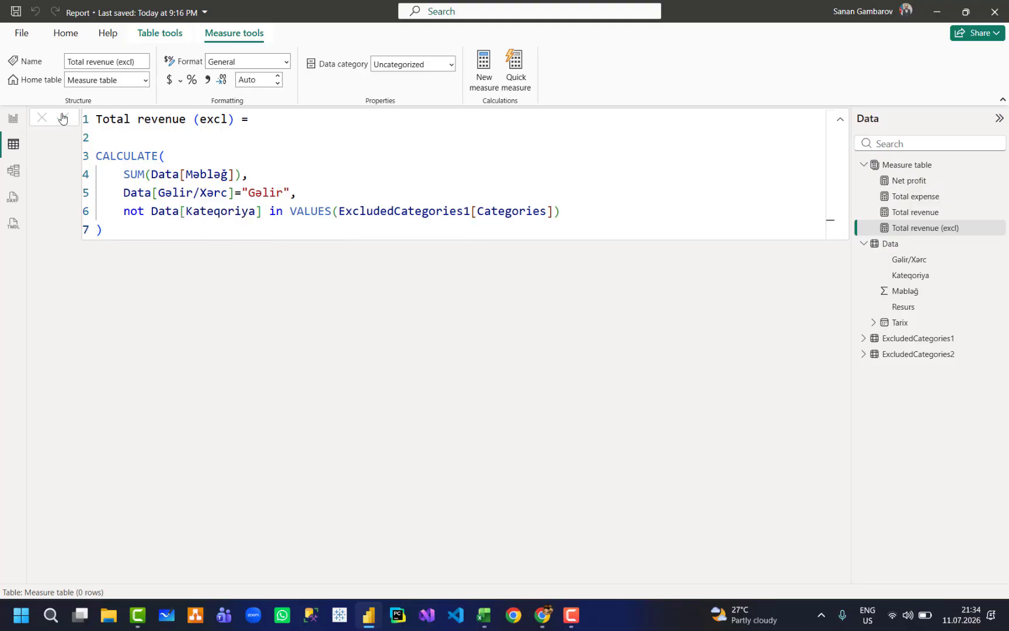
click(14, 119)
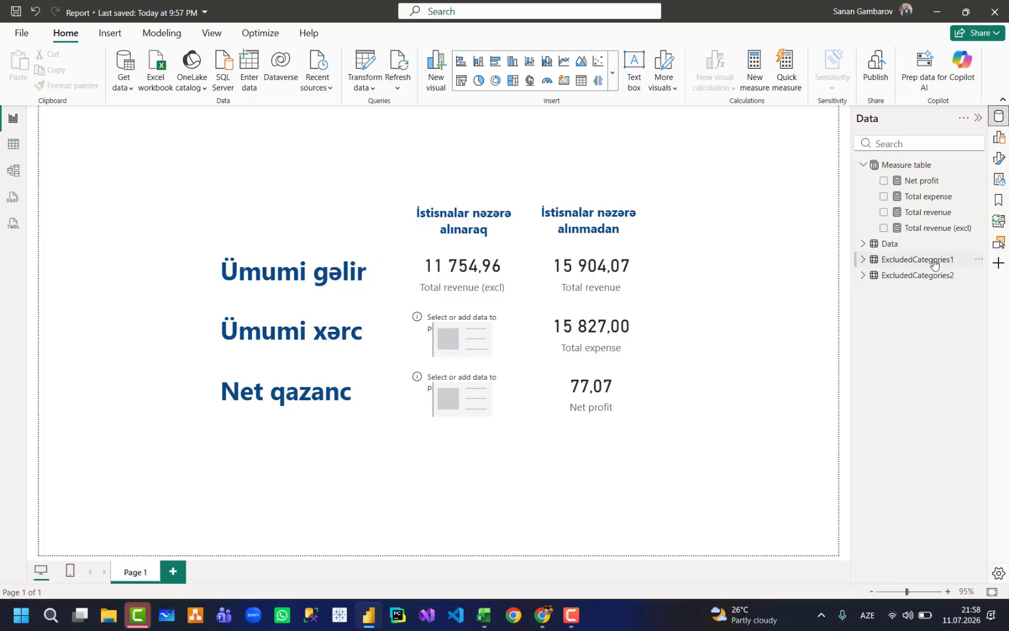
Compare the ExcludedCategories1 category list with the categories and Status values of ExcludedCategories2 in the table view, then return to the report.
click(13, 145)
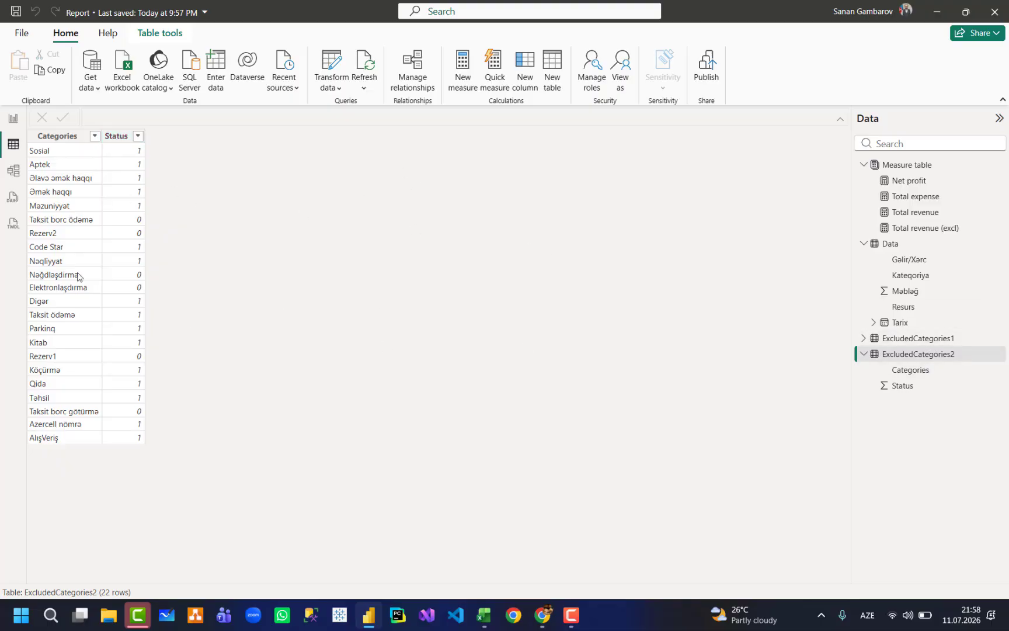
click(932, 339)
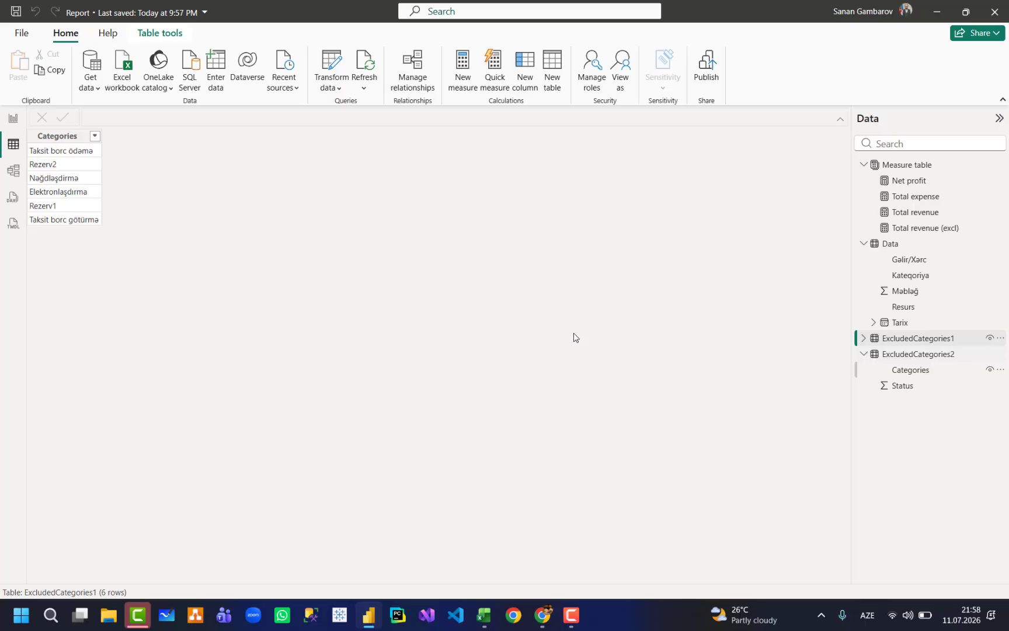
click(73, 150)
click(920, 357)
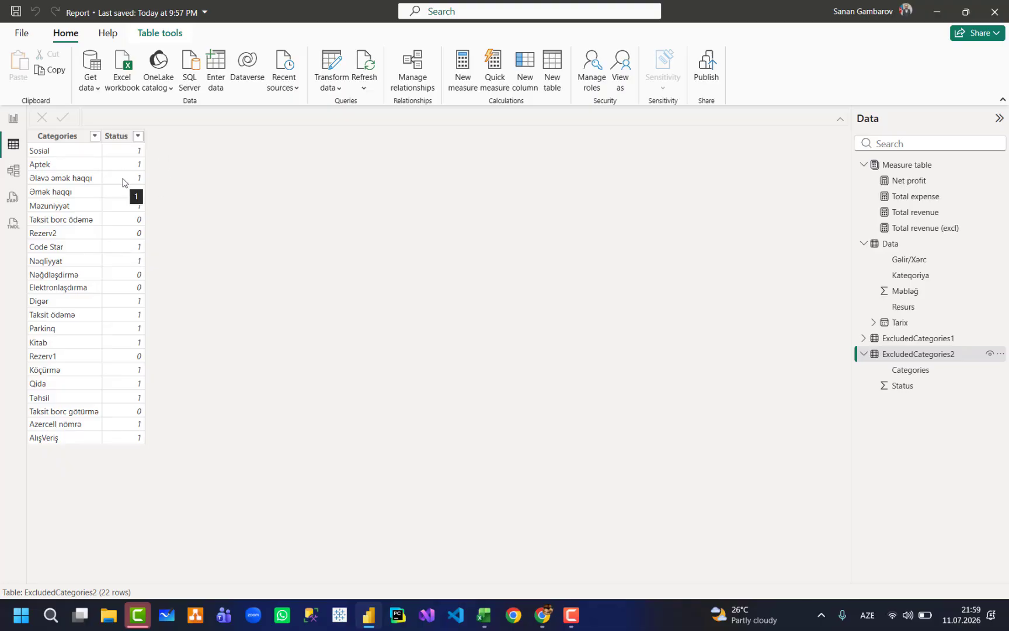
click(13, 118)
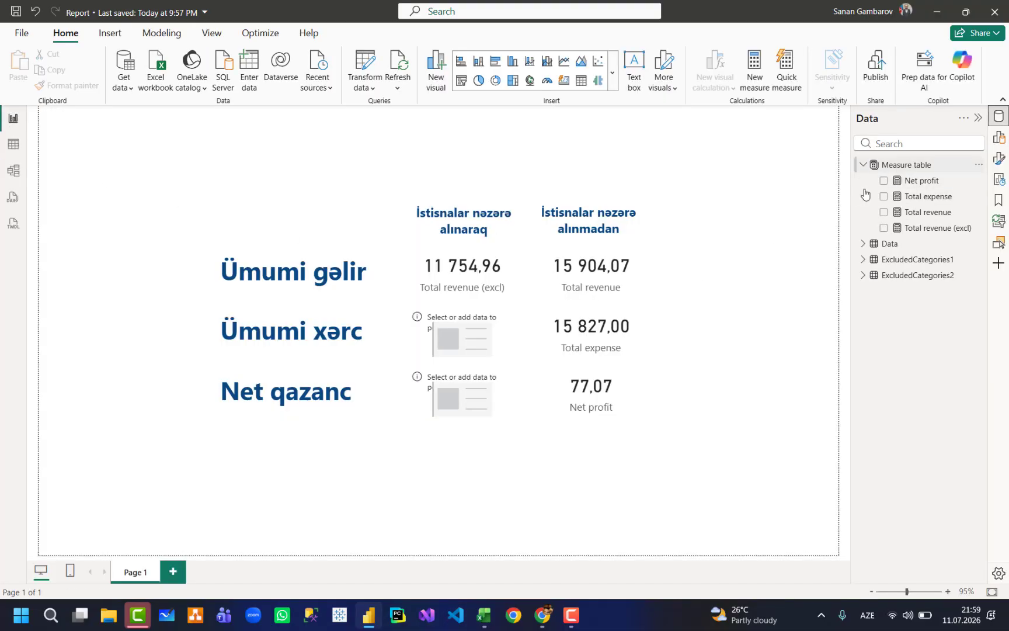
Create a new measure named Total expense (excl) in Measure table, leaving a blank line below its name for the formula.
click(909, 169)
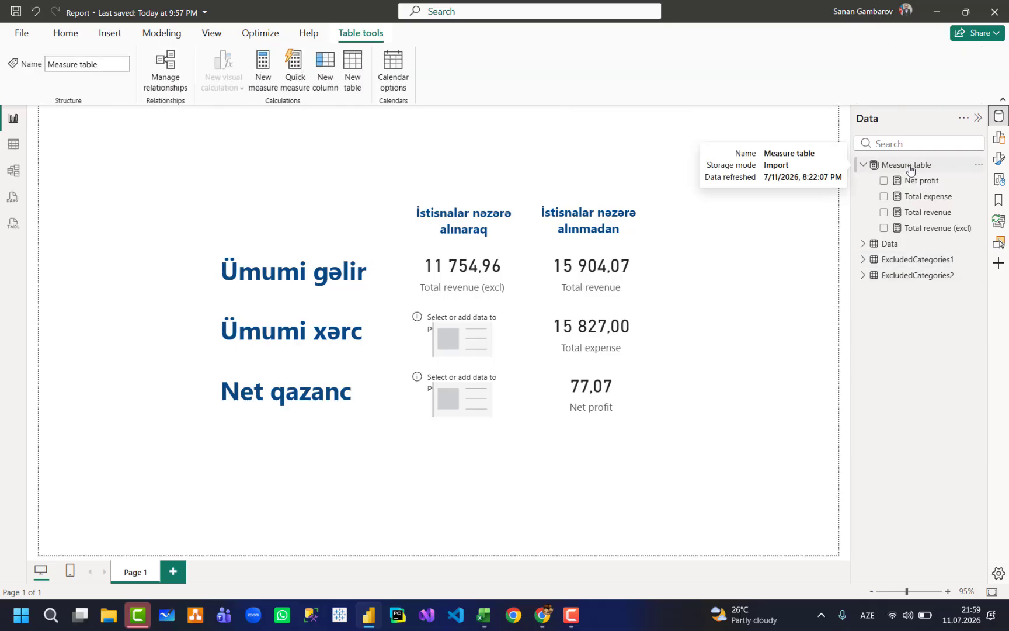
right_click(909, 168)
click(867, 197)
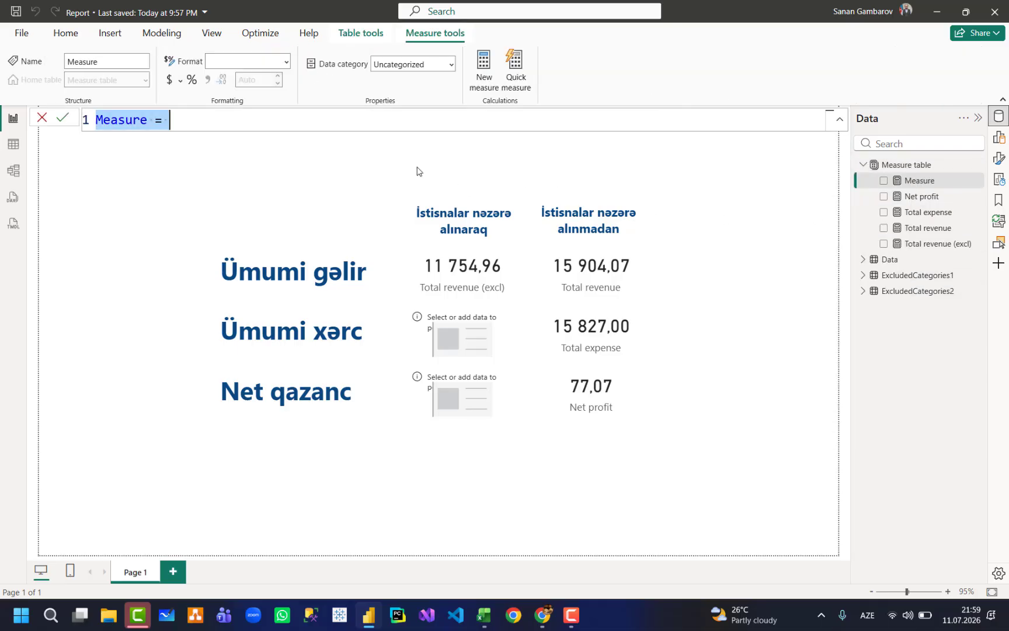
double_click(149, 119)
text(Total)
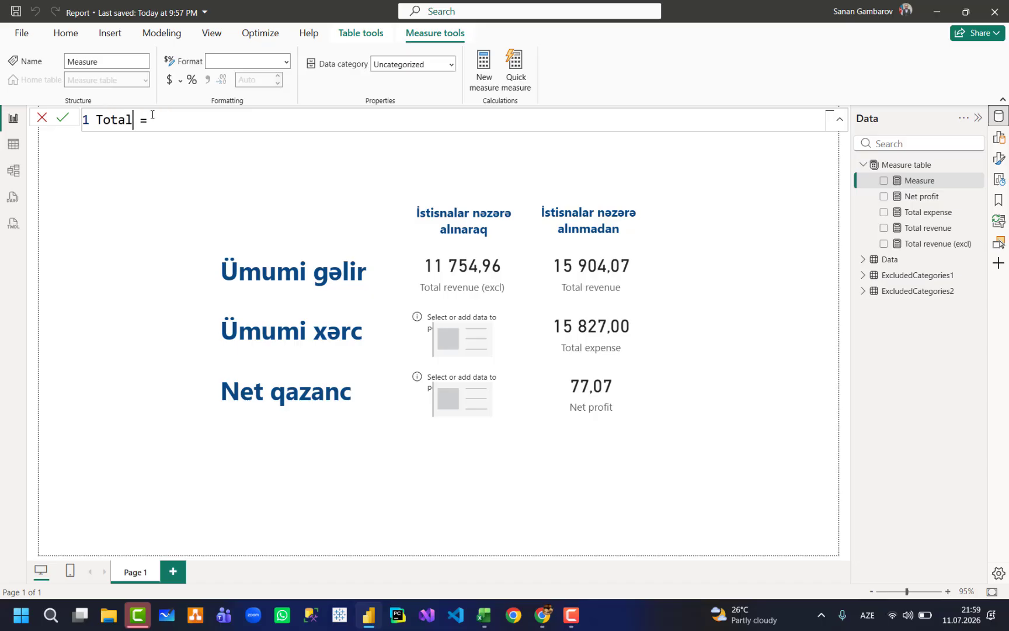
text( expense (e)
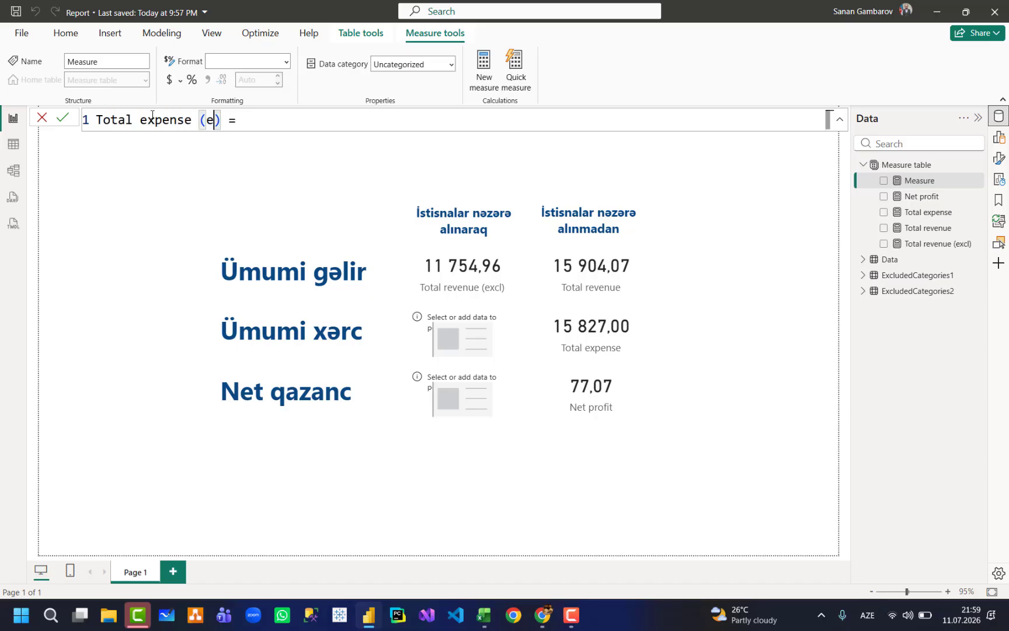
text(xcl)
key(End)
key(shift+Return)
key(shift+Return)
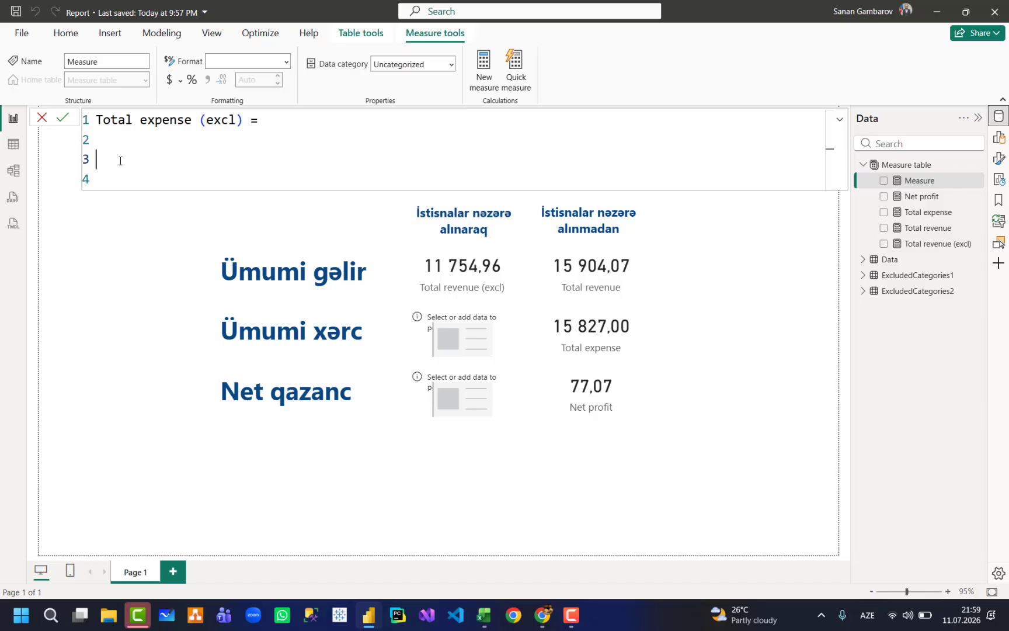
Start the Total expense (excl) formula with an empty multi-line CALCULATE function and commit it.
text(ca)
key(Tab)
key(shift+Return)
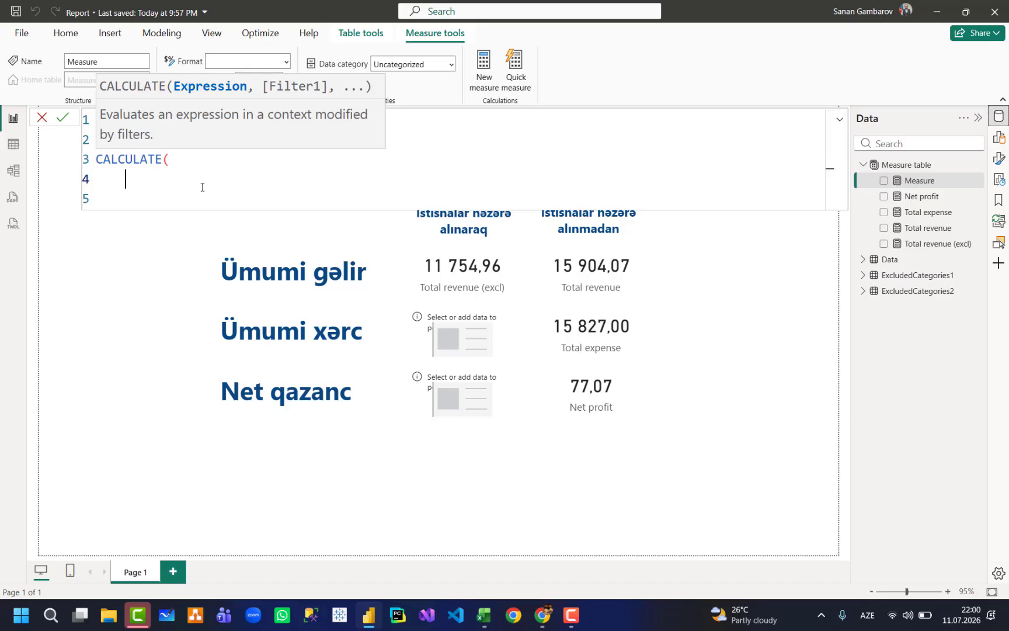
key(Return)
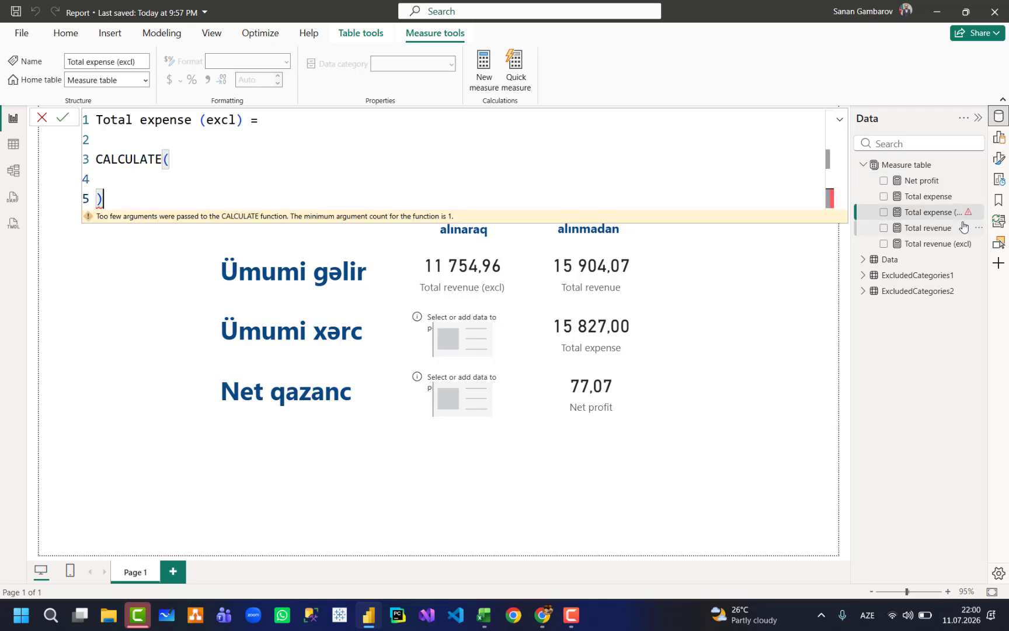
Examine the Data[Gəlir/Xərc] = "Xərc" condition in the Total expense measure and go back to the Total expense (excl) formula.
click(935, 199)
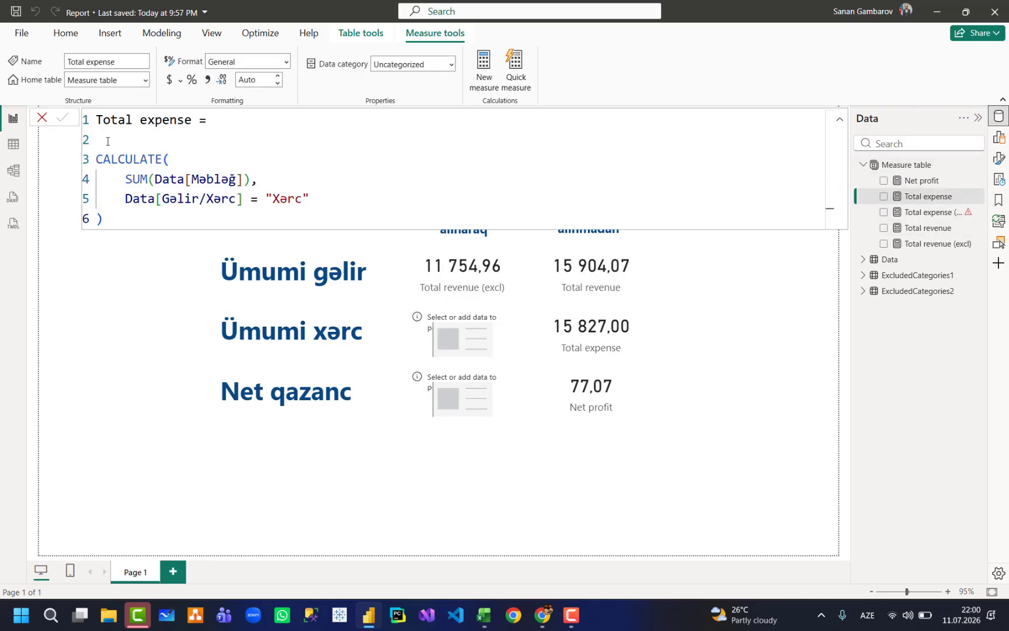
drag(123, 202, 329, 199)
click(323, 204)
click(948, 212)
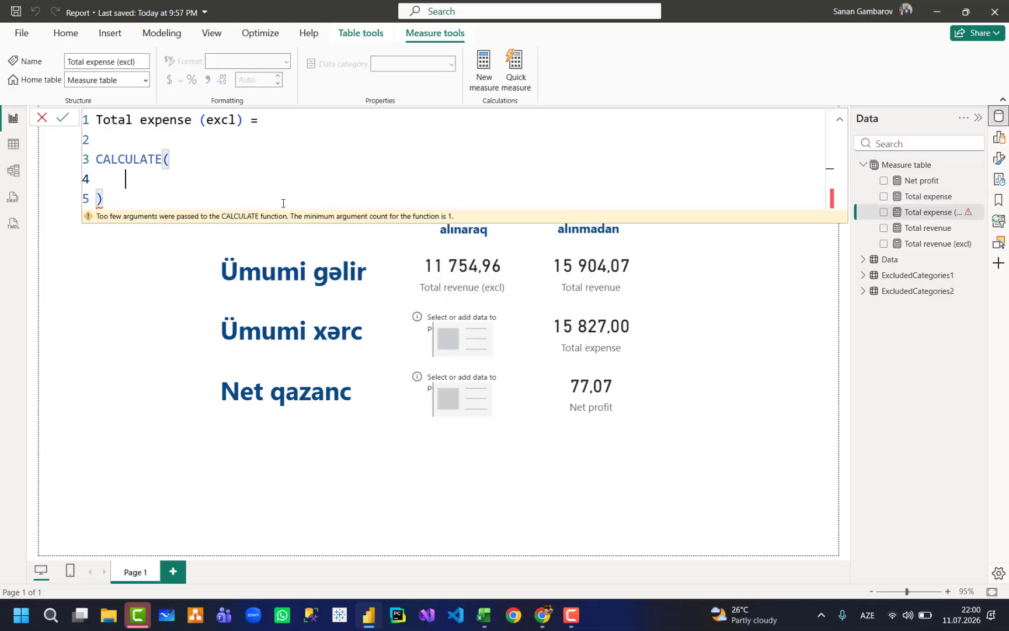
Enter the [Total expense] measure as the CALCULATE expression, followed by a comma and a new line for the filter.
text(total)
key(Tab)
text(ç)
key(shift+Return)
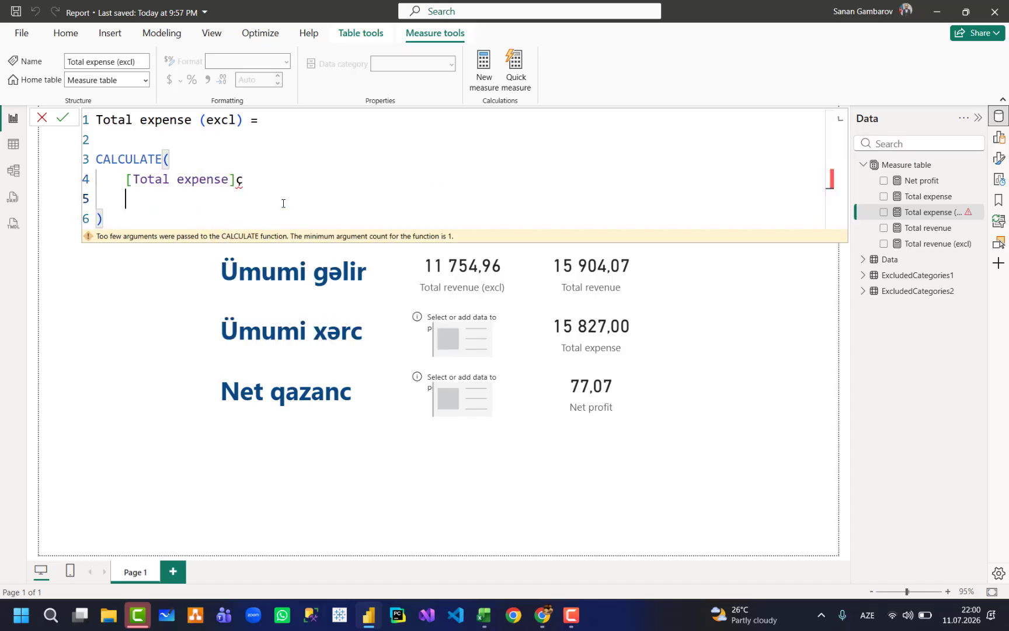
key(BackSpace)
key(BackSpace)
key(alt+shift)
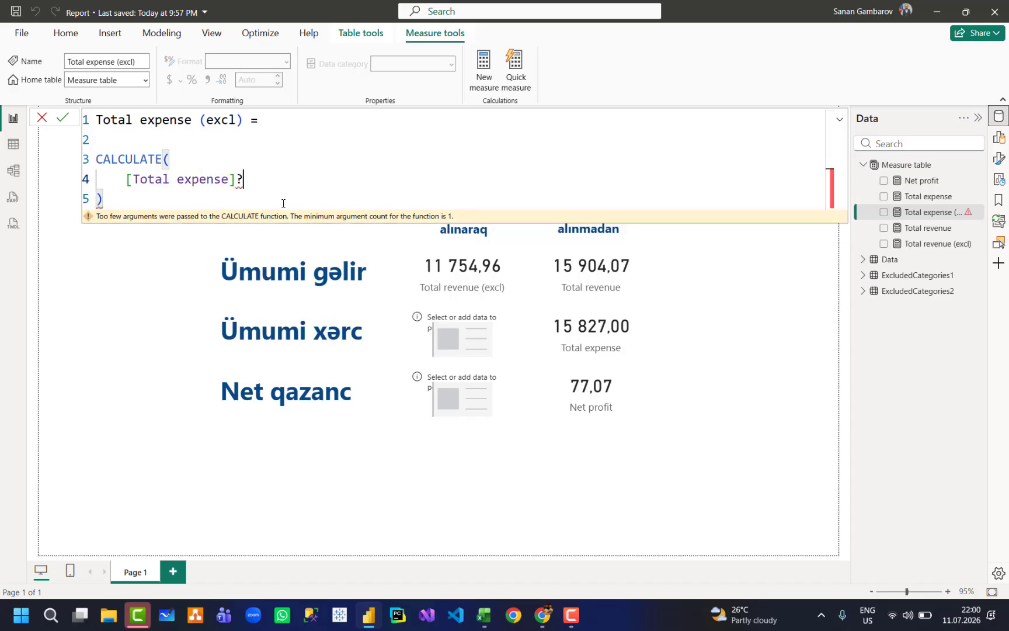
text(,)
key(shift+Return)
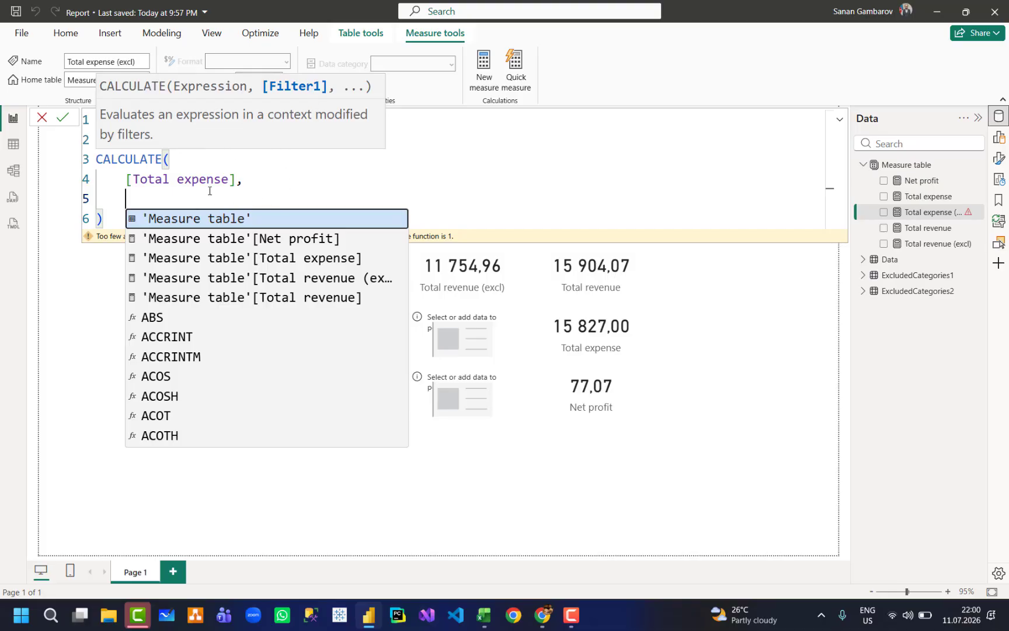
Begin the Total expense (excl) filter condition with not Data[Kateqoriya] in.
text(not )
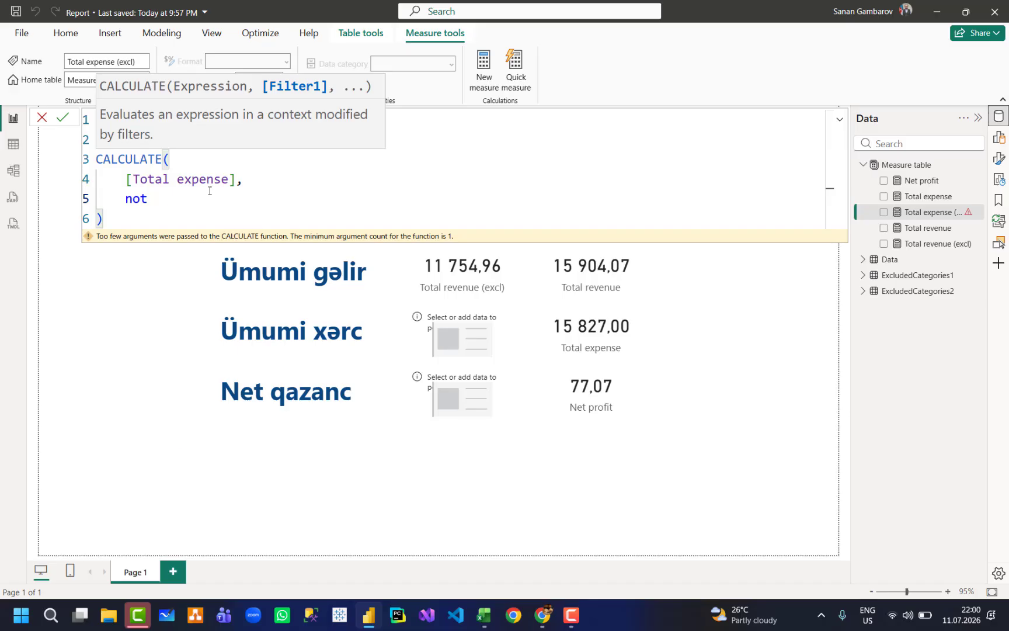
text(data)
key(Down)
key(Down)
key(Tab)
text(on)
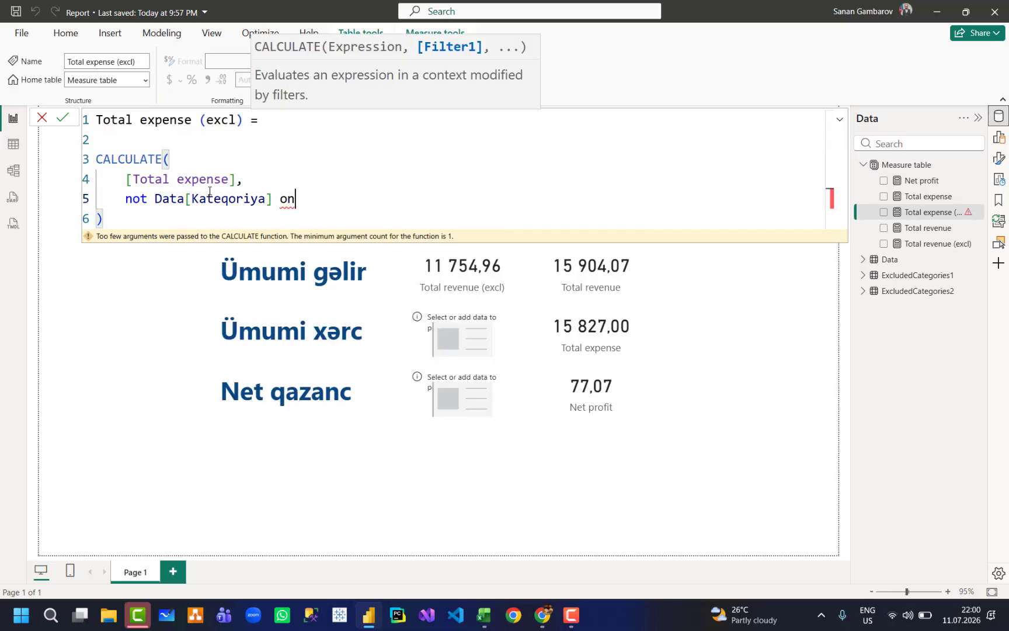
key(BackSpace)
key(BackSpace)
text(in)
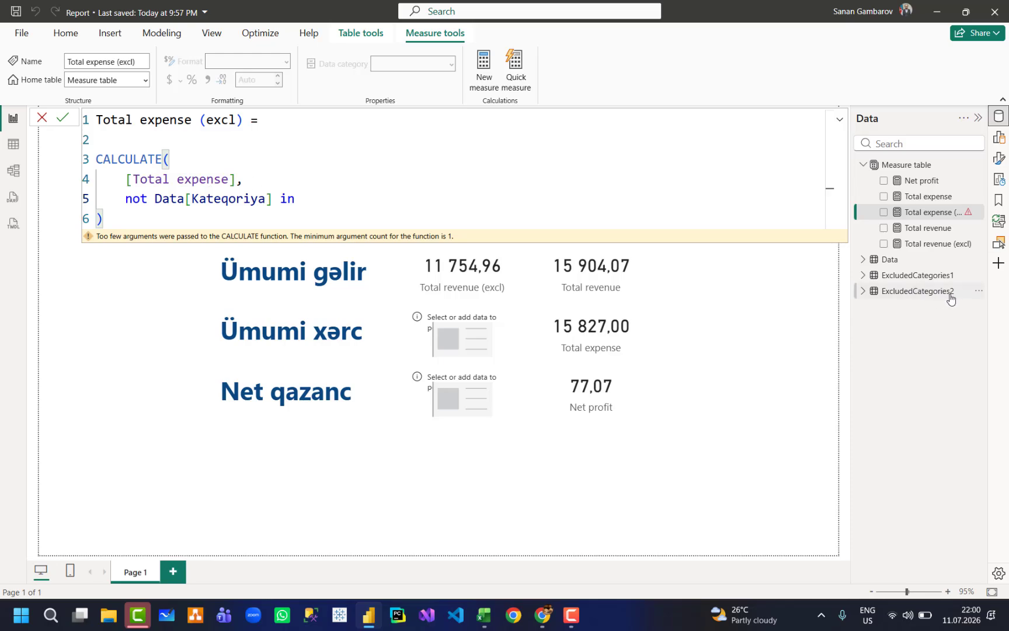
Complete the Total expense (excl) filter condition with VALUES(ExcludedCategories2[Categories]).
text(VALUES(Ex)
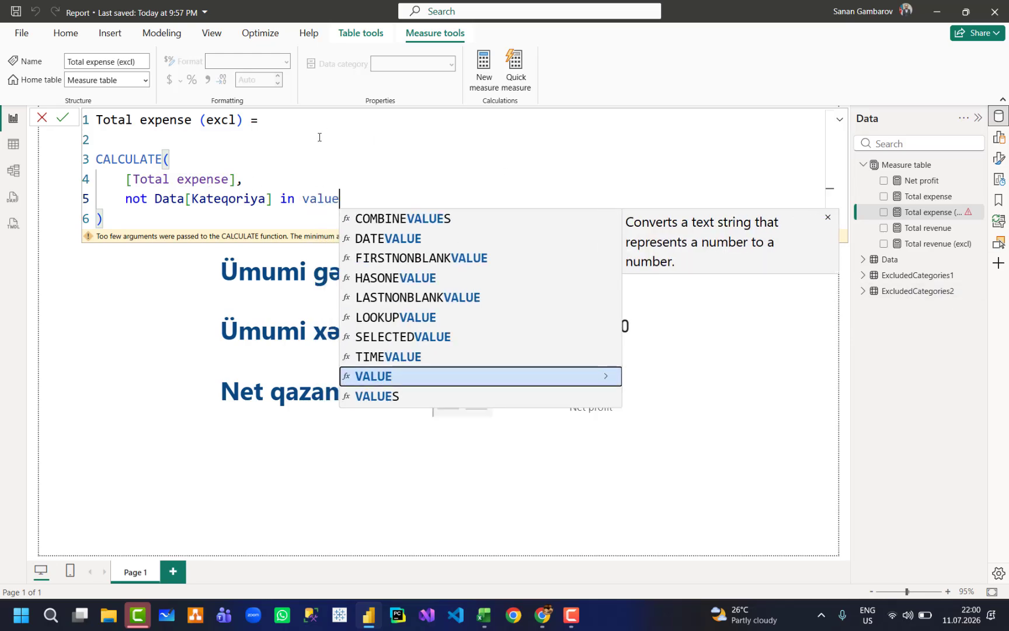
text(cludedCate)
key(Down)
key(Down)
key(Down)
key(Down)
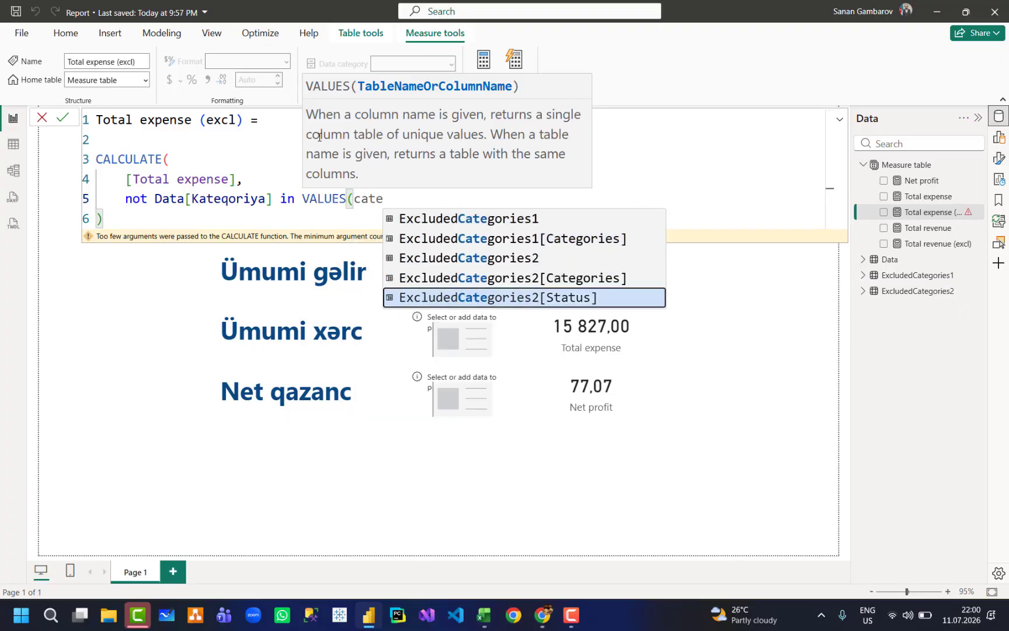
key(Up)
key(Tab)
text())
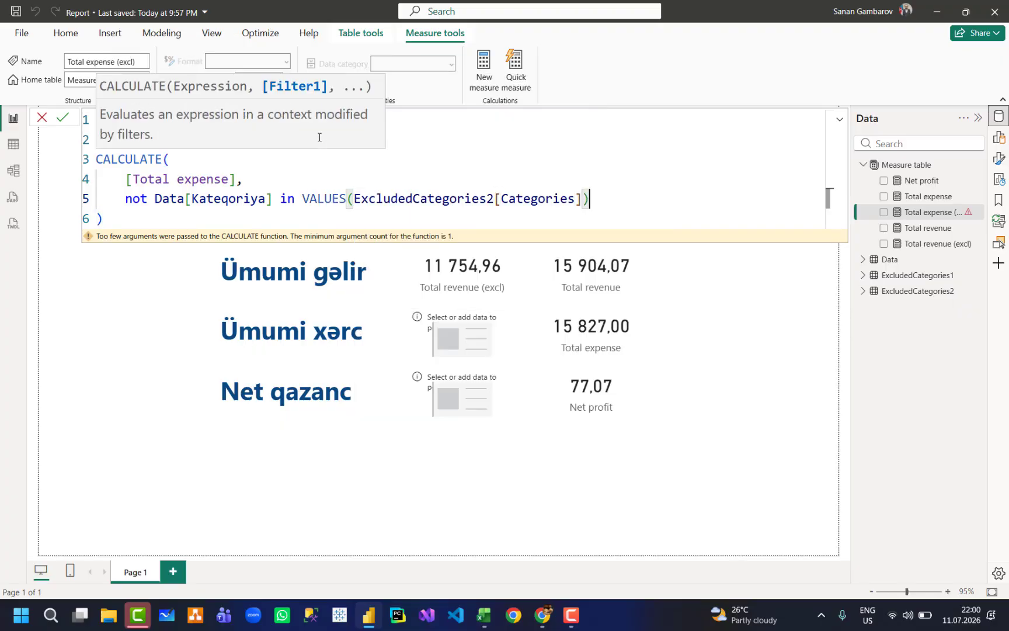
Commit the Total expense (excl) formula and put the measure in the empty card beside Ümumi xərc.
key(Return)
click(128, 213)
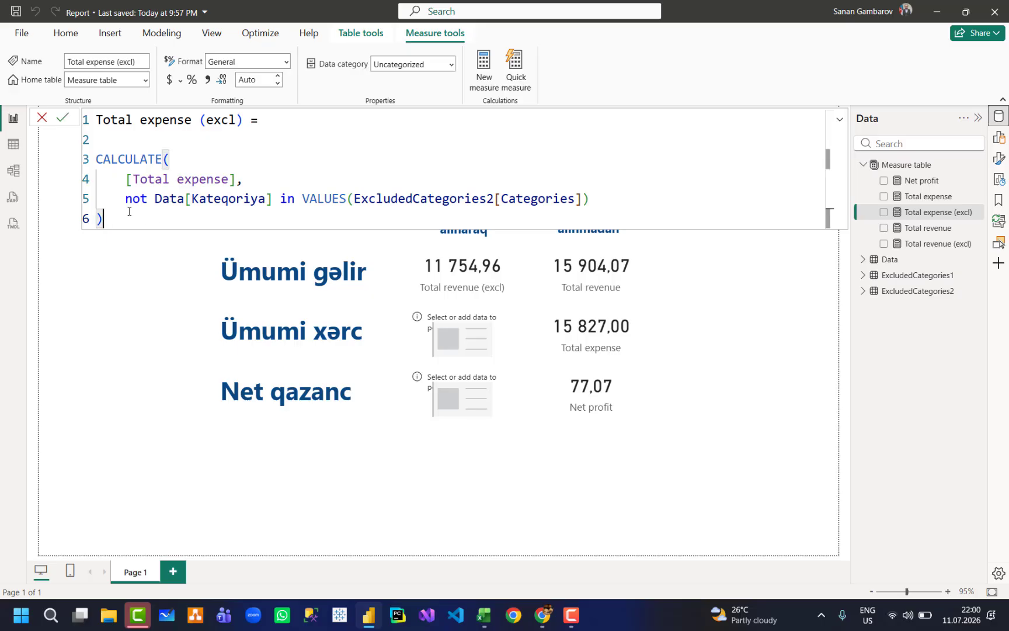
key(shift+Return)
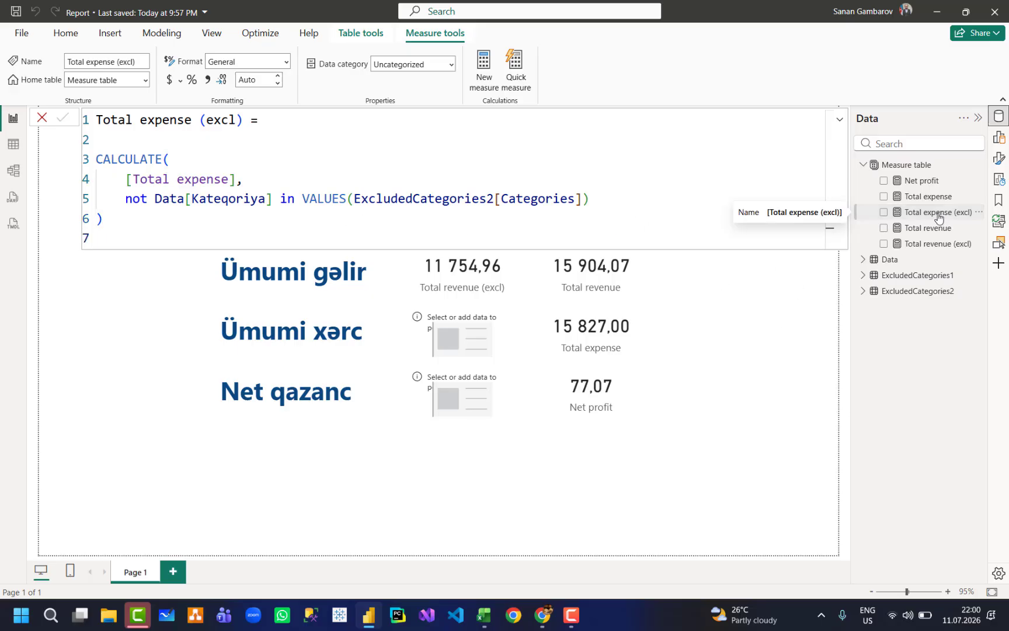
drag(955, 217, 466, 345)
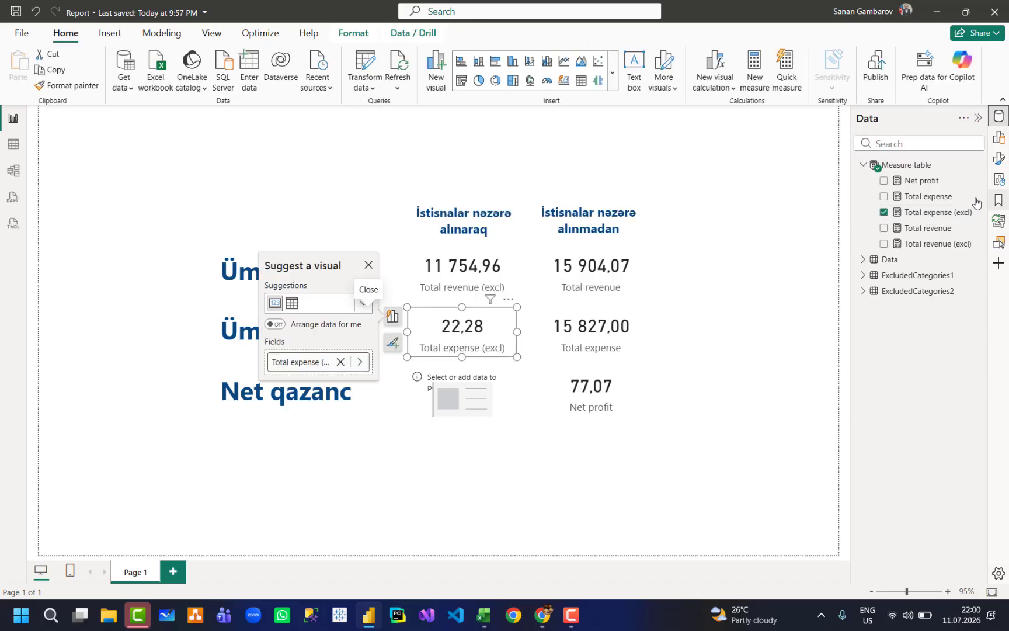
Examine the Total expense (excl) filter condition against the ExcludedCategories2 categories and the Xərc rows with blank Kateqoriya in the Data table.
click(915, 214)
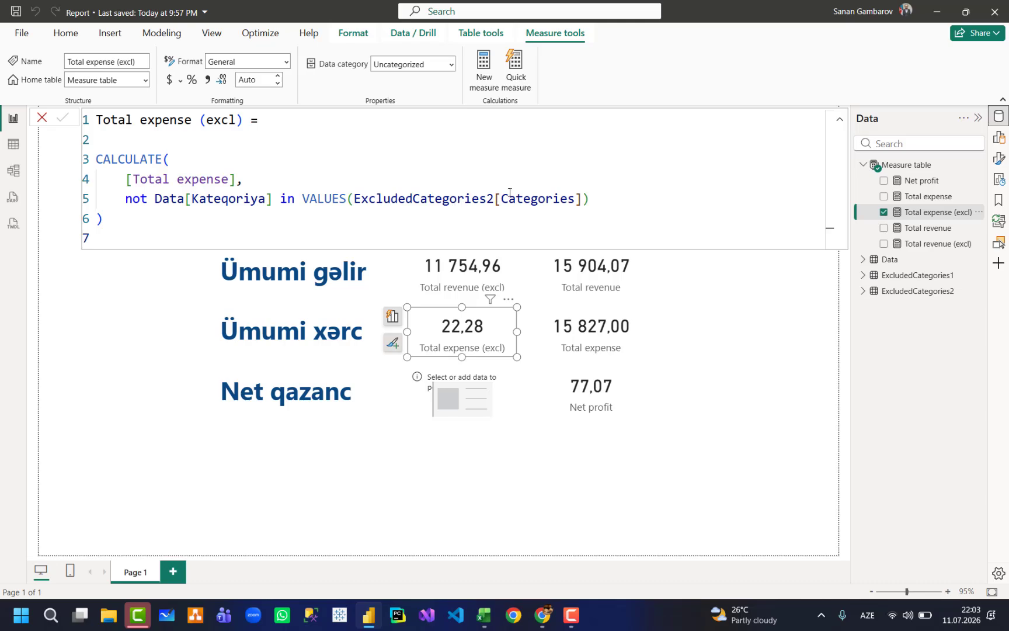
click(13, 143)
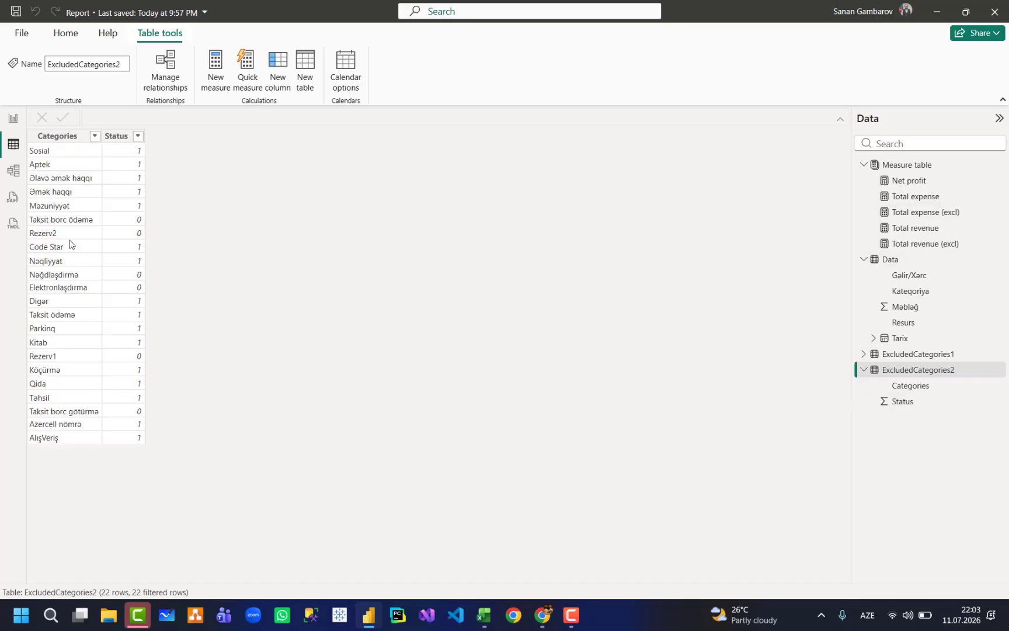
click(926, 260)
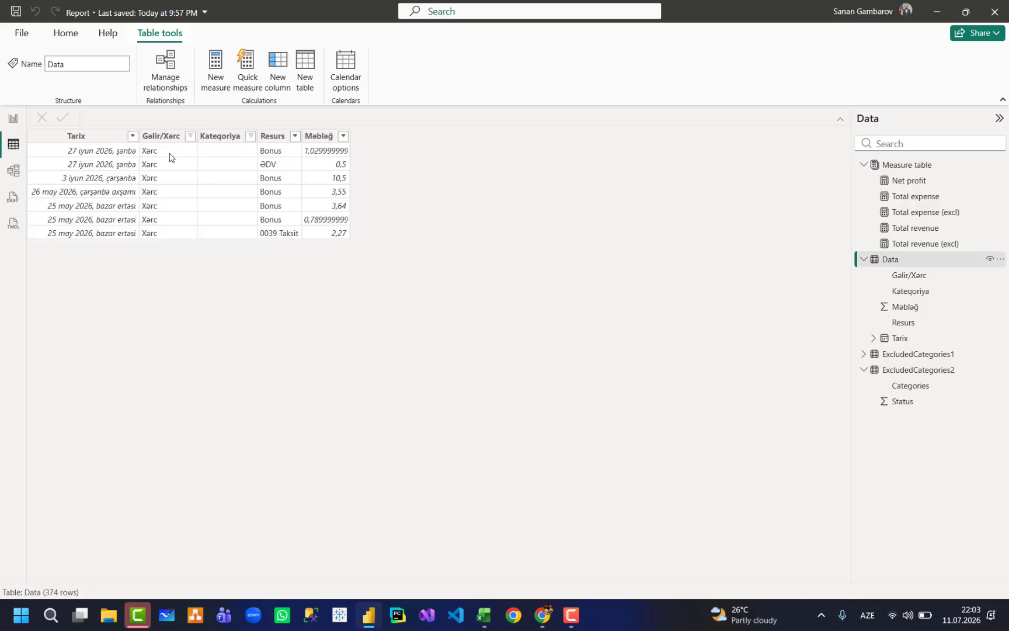
click(251, 135)
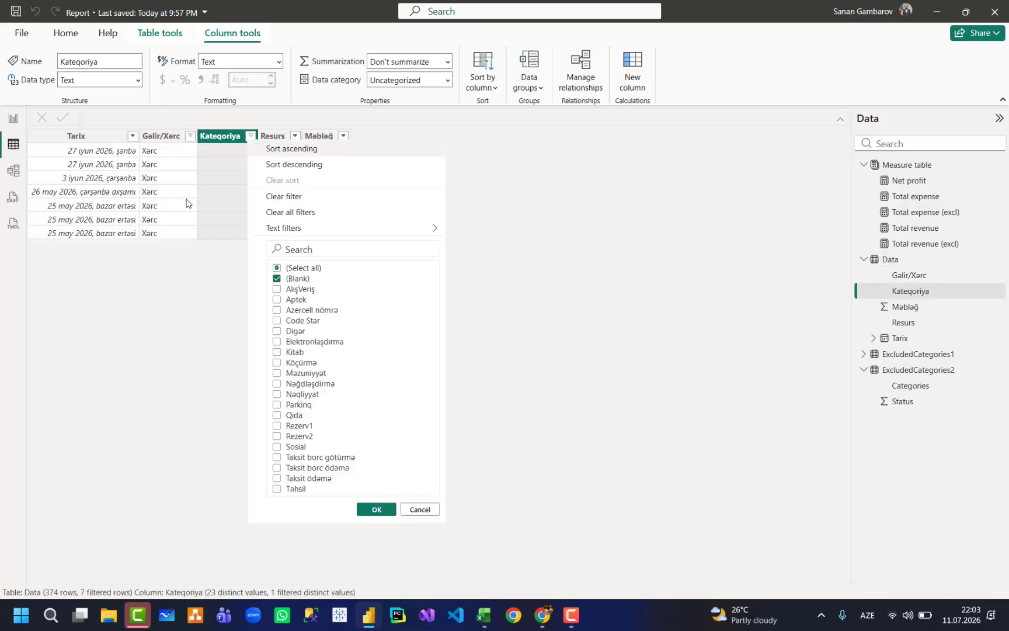
click(185, 136)
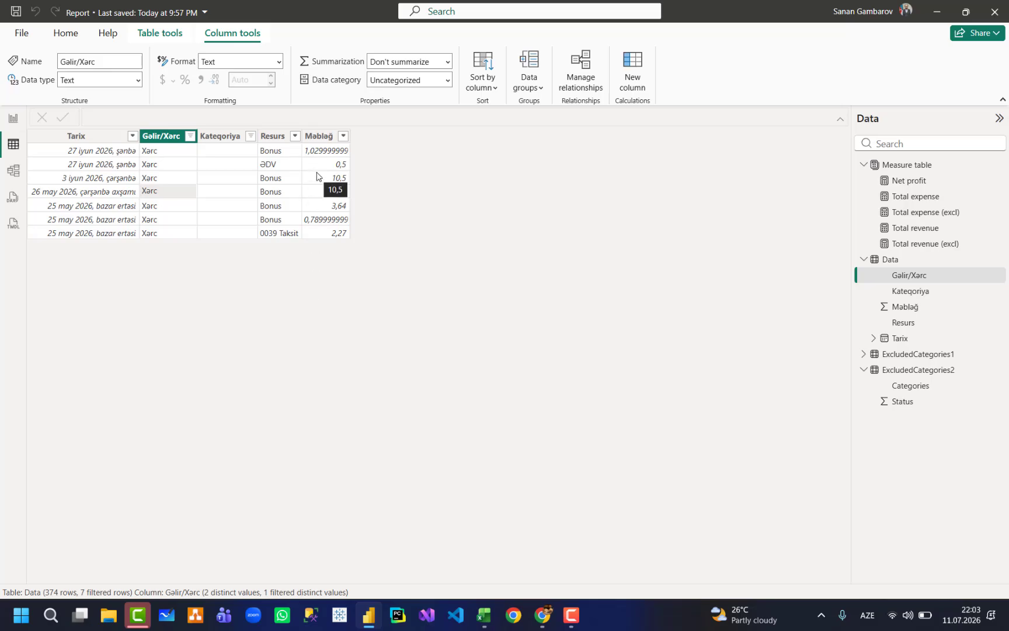
click(12, 118)
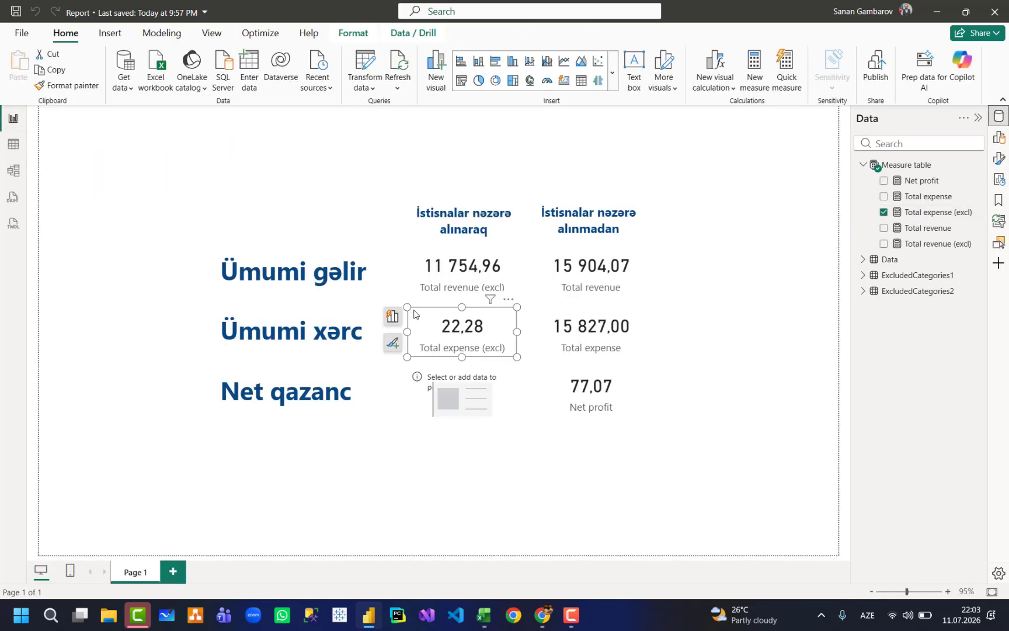
click(932, 212)
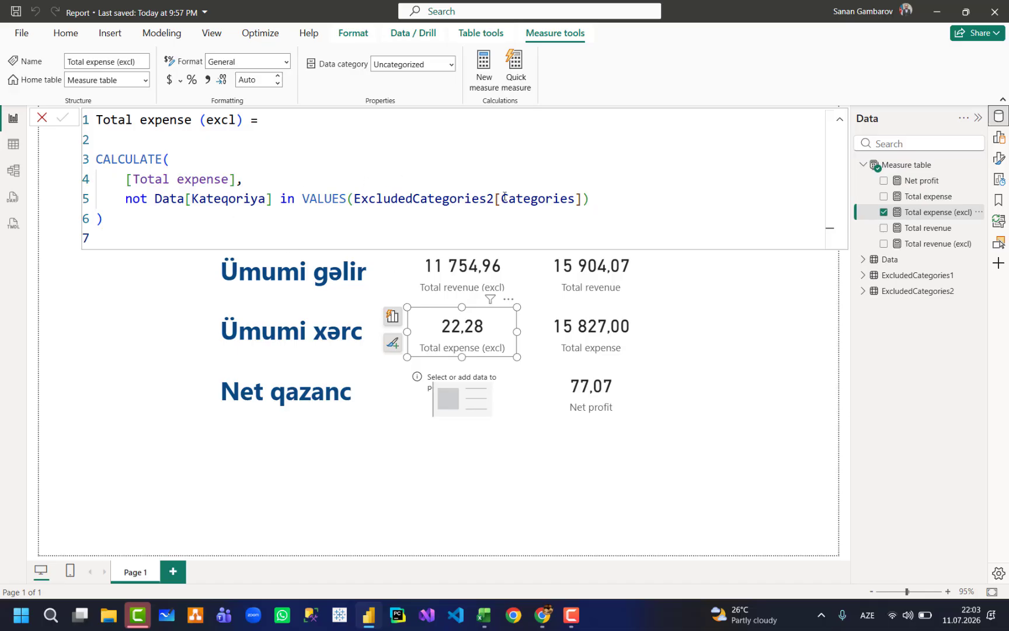
click(12, 143)
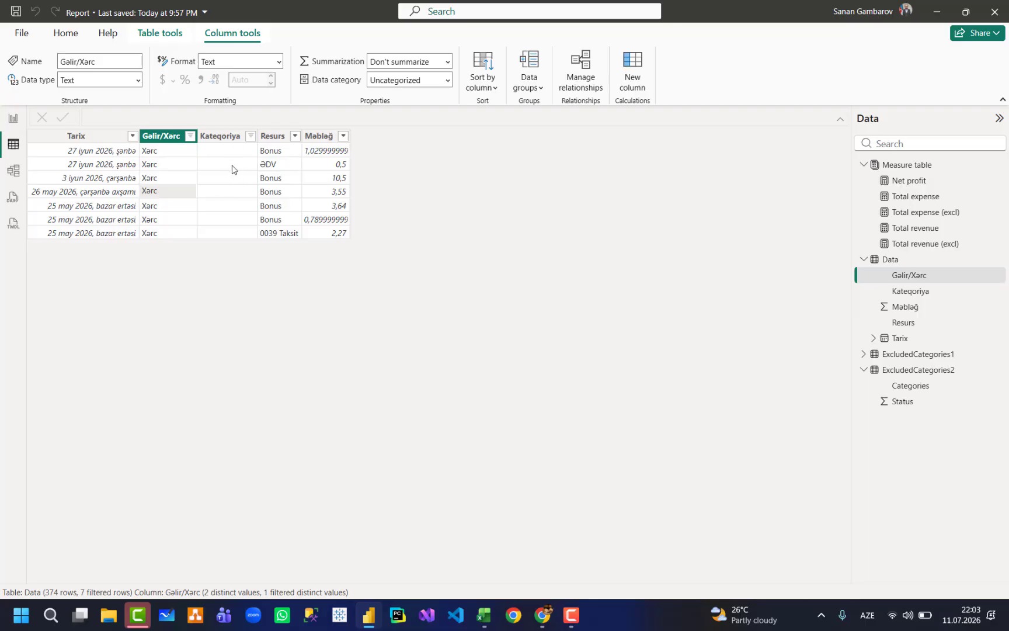
Switch to the Data workbook in Excel and filter the Main sheet's Kateqoriya column to show only blanks.
click(487, 542)
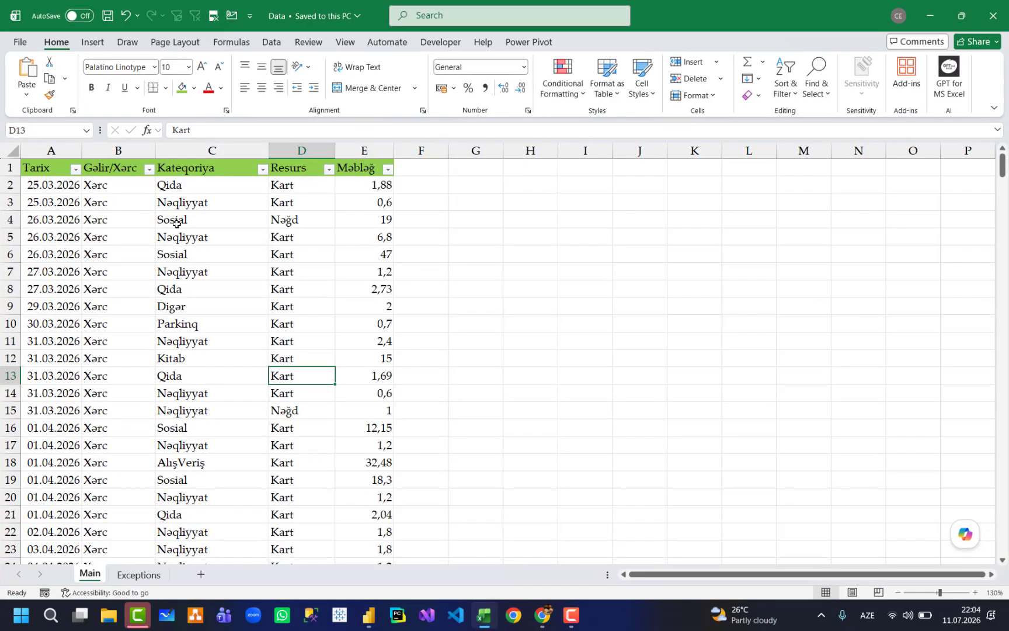
click(176, 224)
click(262, 169)
click(153, 343)
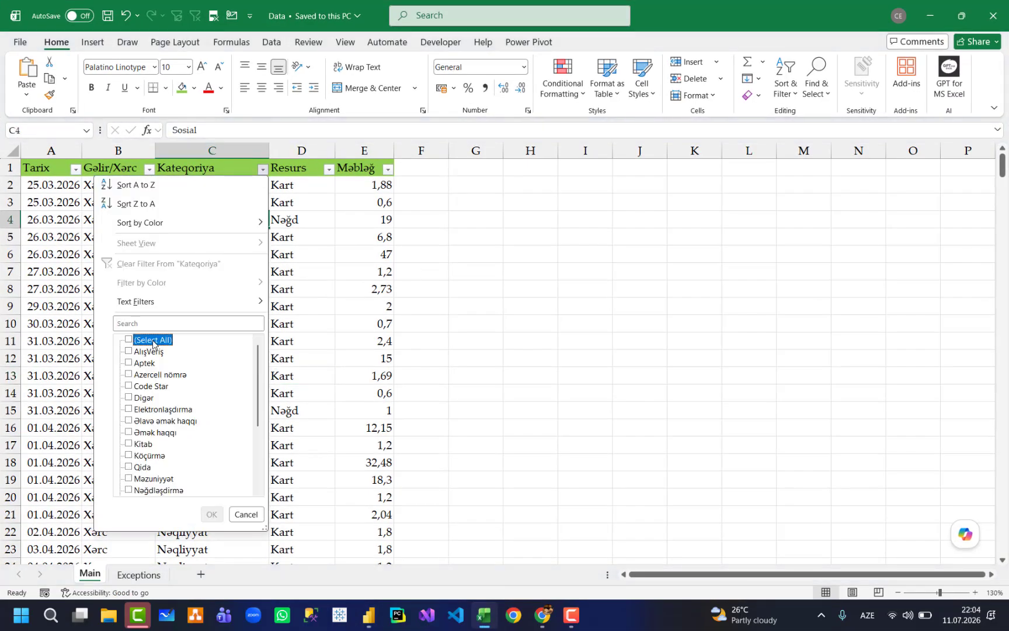
drag(258, 386, 257, 449)
click(148, 490)
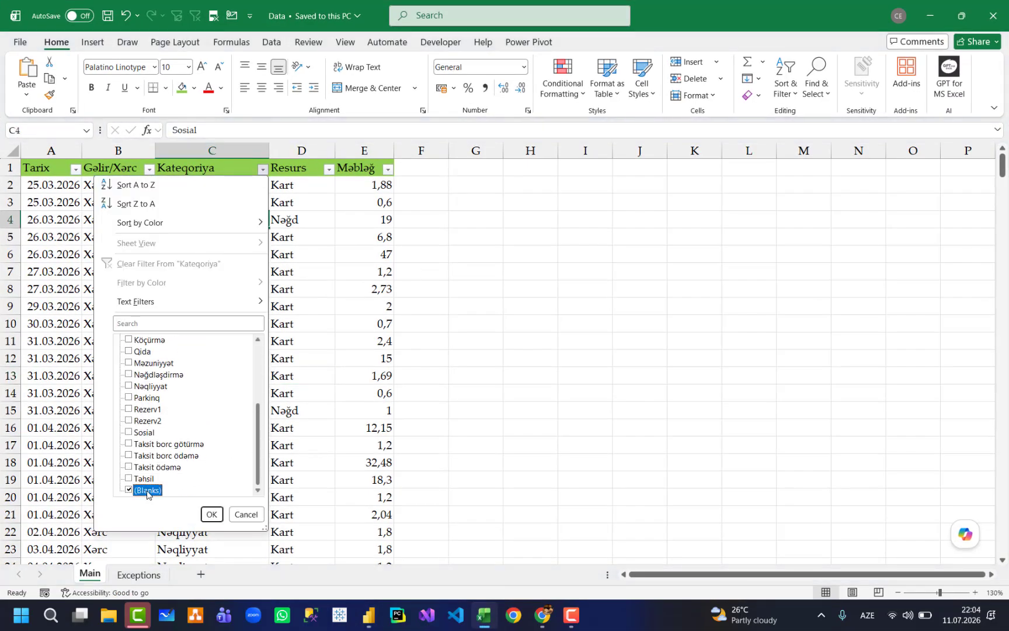
click(212, 515)
Enter the category Digər in the first blank Kateqoriya cell, C174.
click(204, 168)
key(Down)
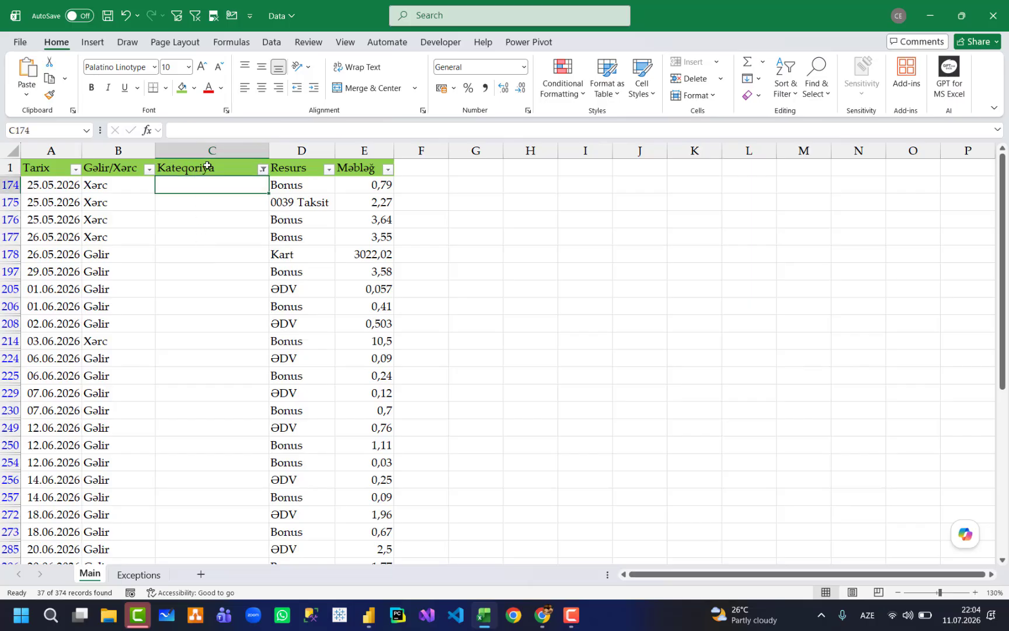
text(digər)
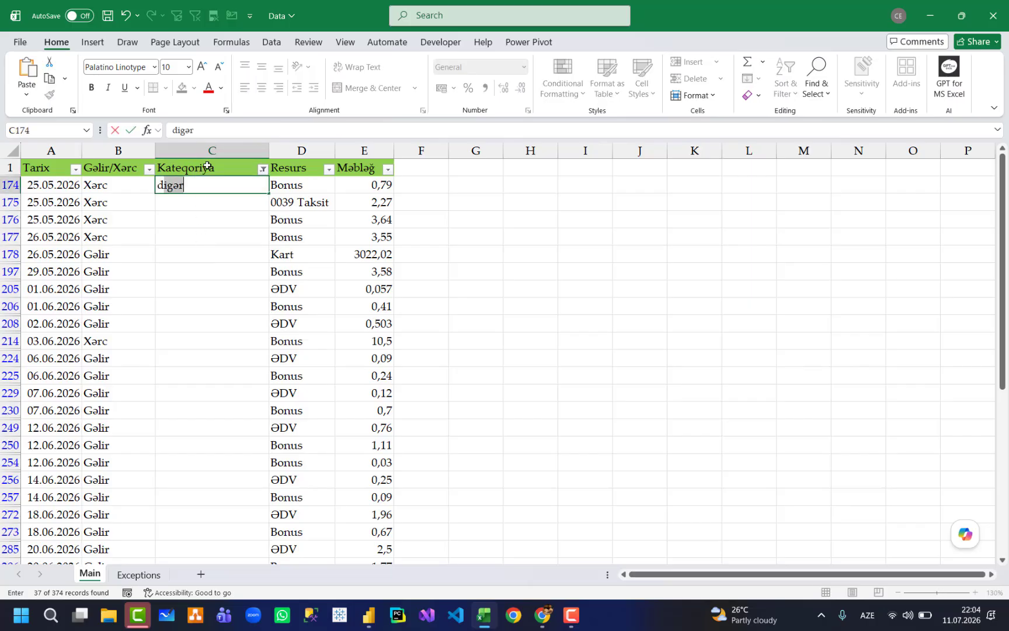
key(Return)
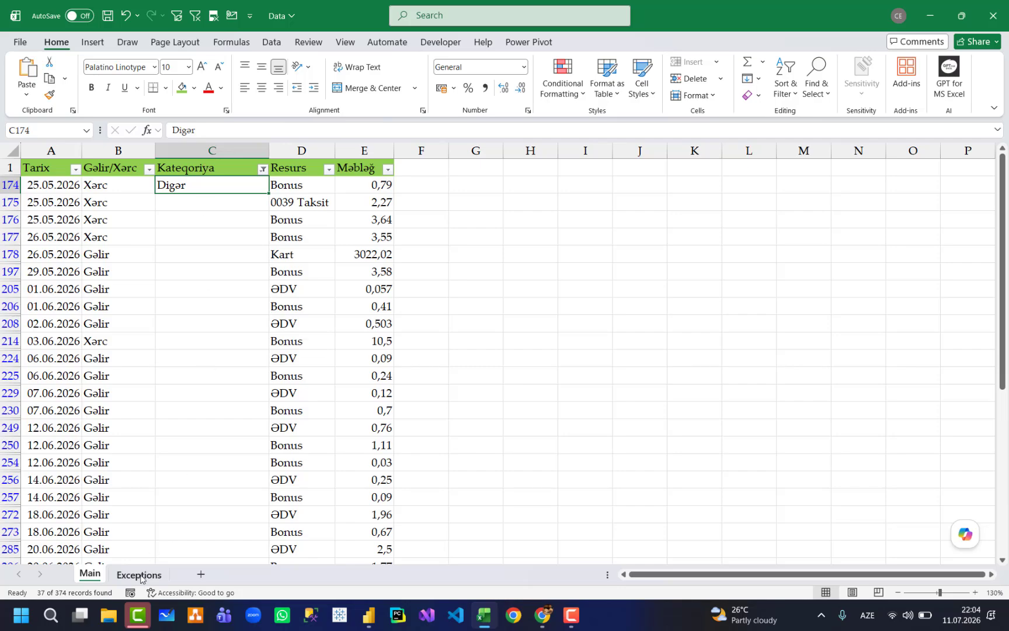
Check the Digər category's row on the Exceptions sheet and return to the Main sheet.
click(138, 574)
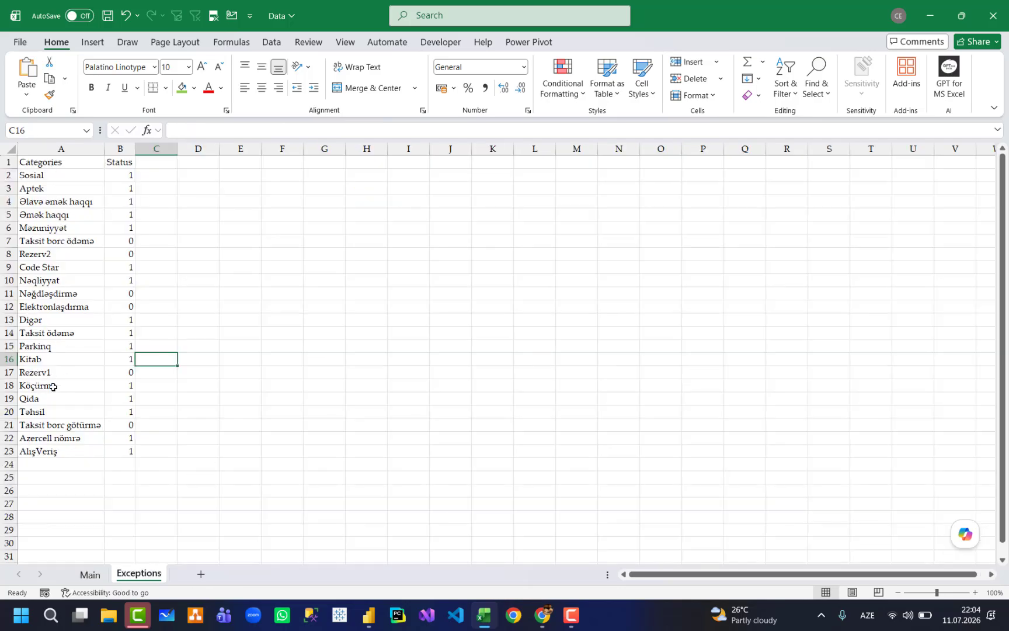
click(46, 320)
click(8, 320)
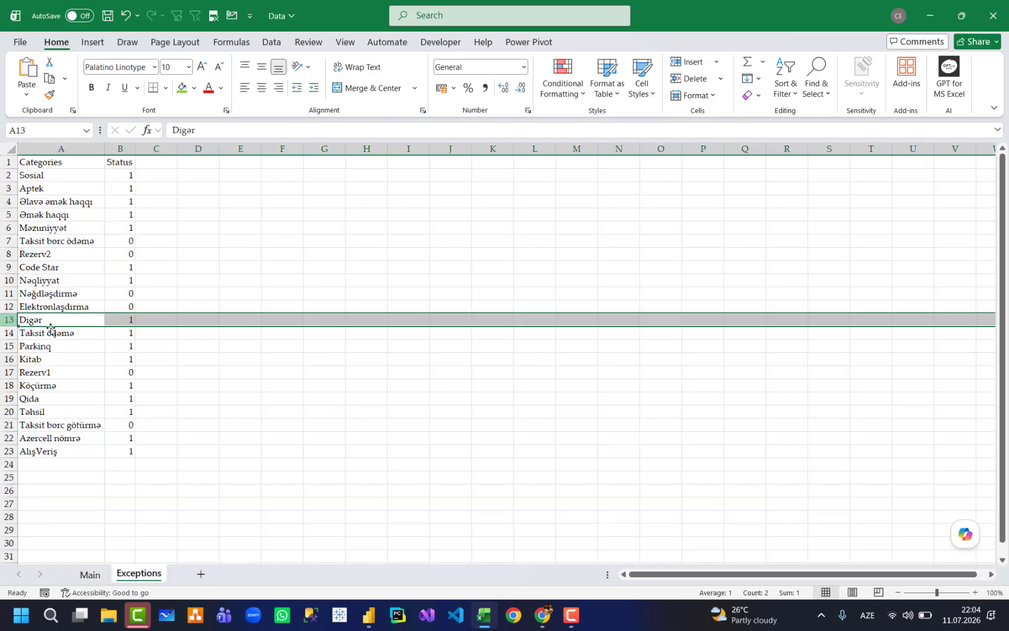
click(240, 359)
click(94, 564)
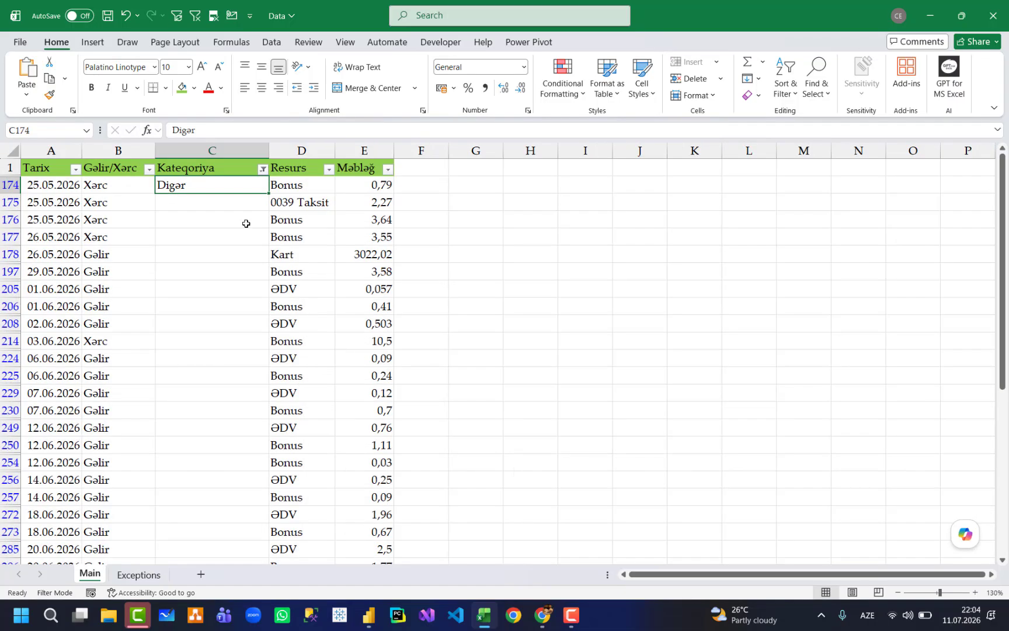
Copy Digər from C174 into all the other filtered blank Kateqoriya cells and clear the sheet's filter.
key(ctrl+c)
key(Left)
key(ctrl+Down)
key(Right)
key(ctrl+shift+Up)
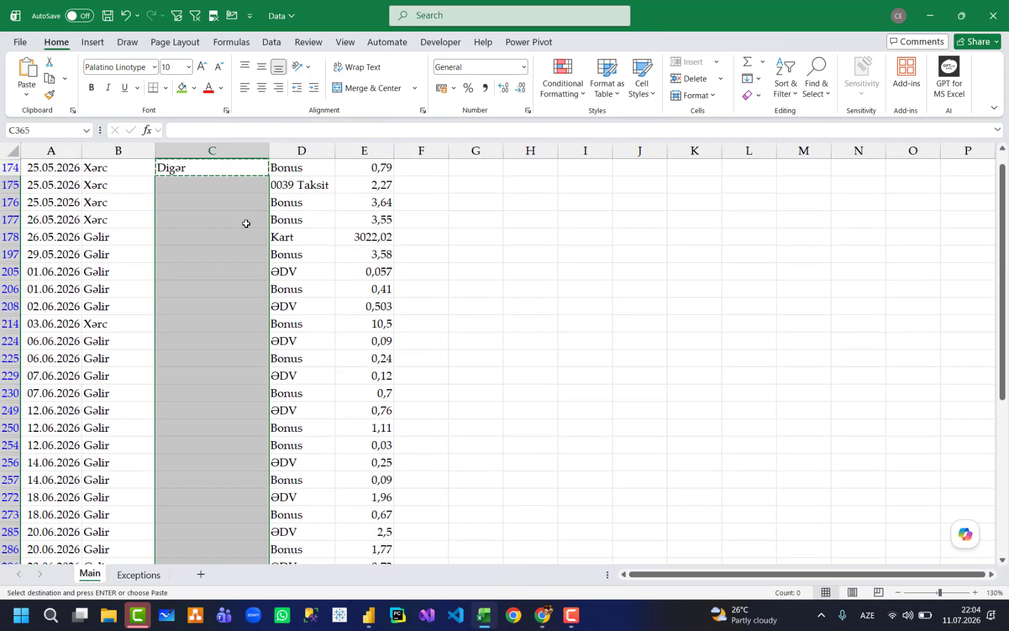
key(ctrl+v)
click(233, 205)
scroll(233, 205, up, 9)
click(250, 220)
click(195, 16)
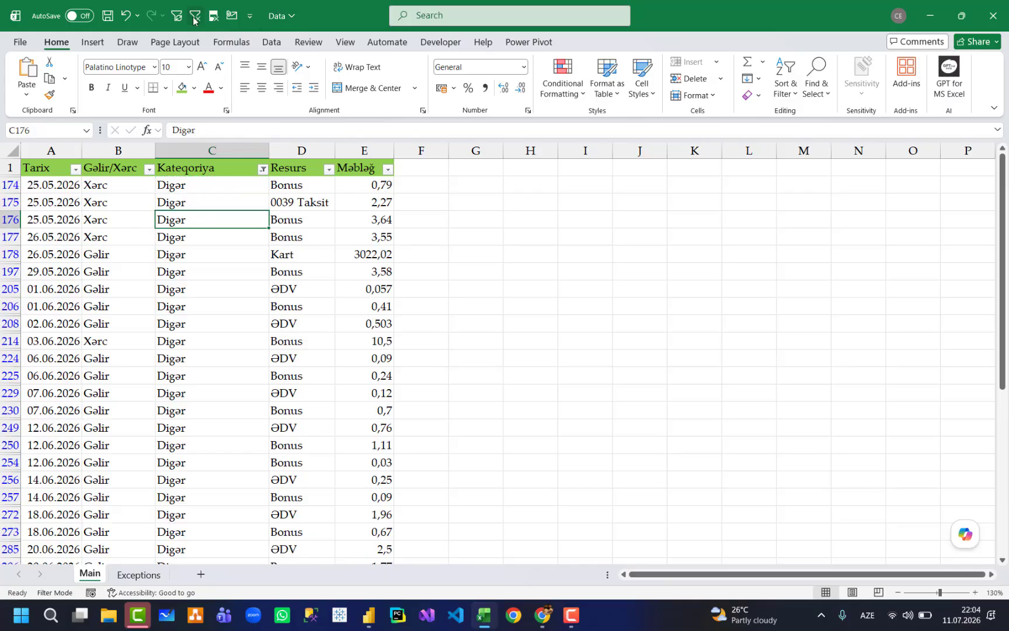
click(267, 239)
Switch back to Power BI, refresh the report's data and clear all filters on the Data table.
click(931, 16)
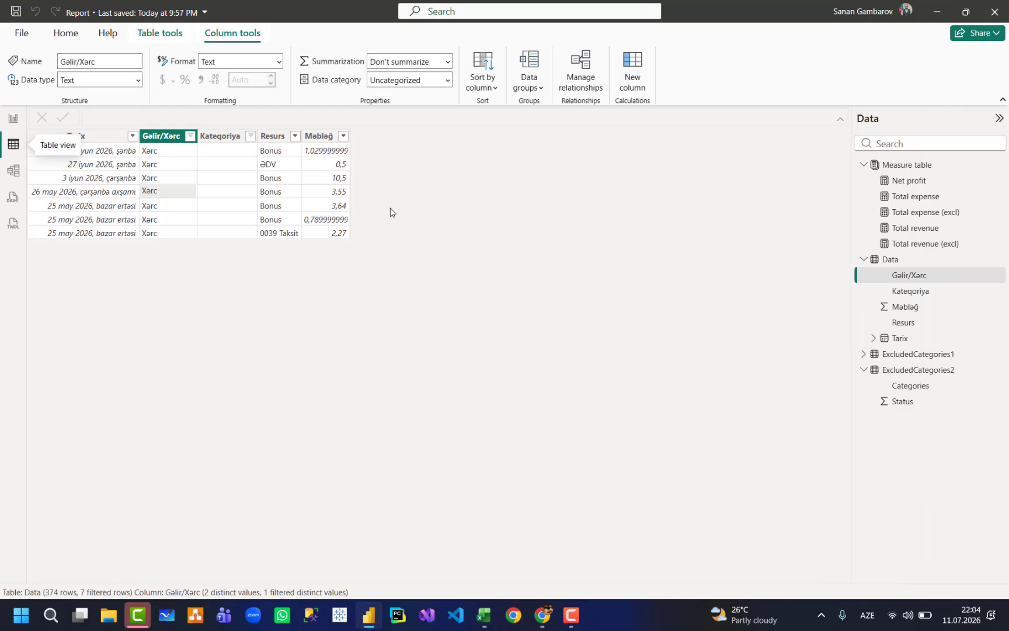
click(65, 33)
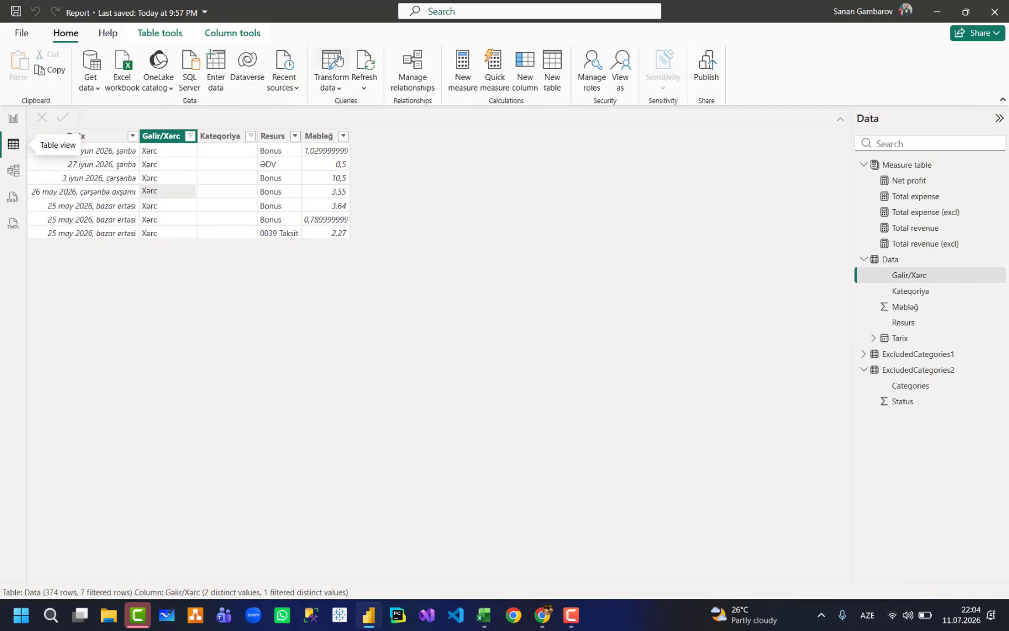
click(371, 61)
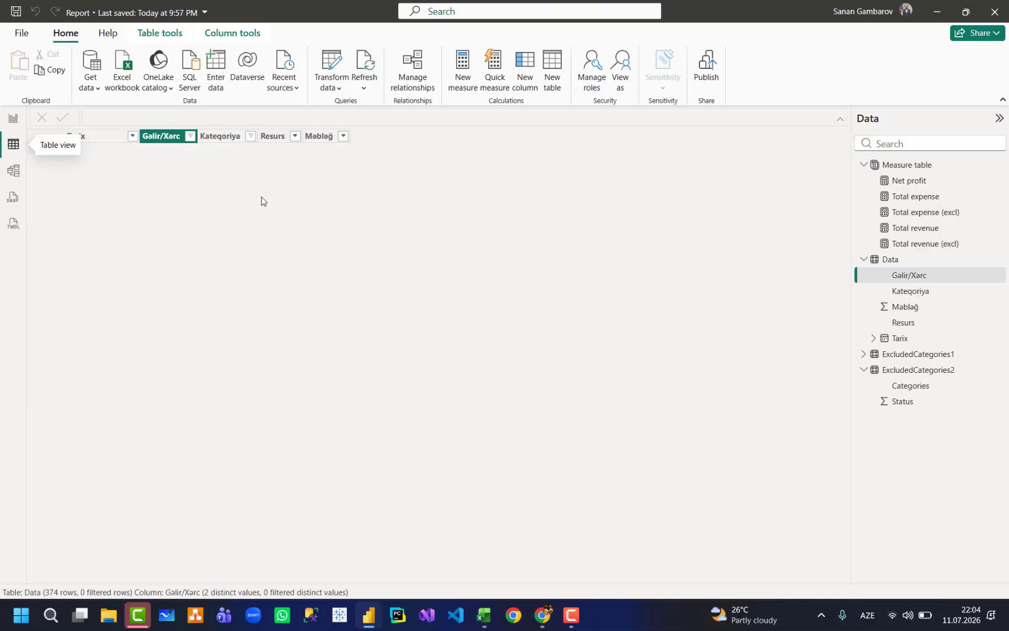
click(250, 135)
click(286, 213)
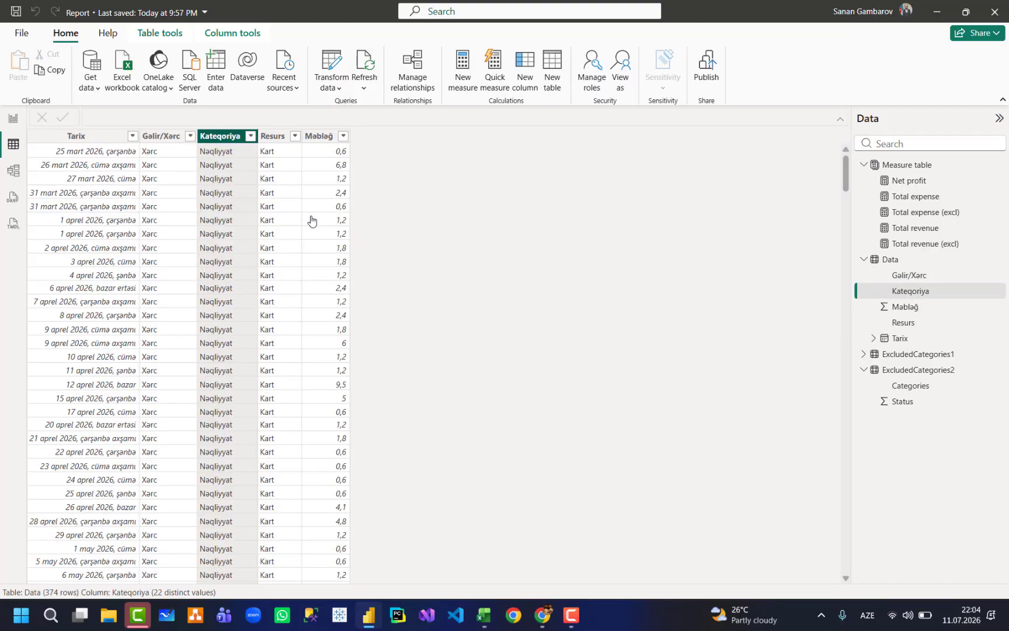
Review the Total expense (excl) formula on the report and the category statuses in the ExcludedCategories2 table.
click(13, 117)
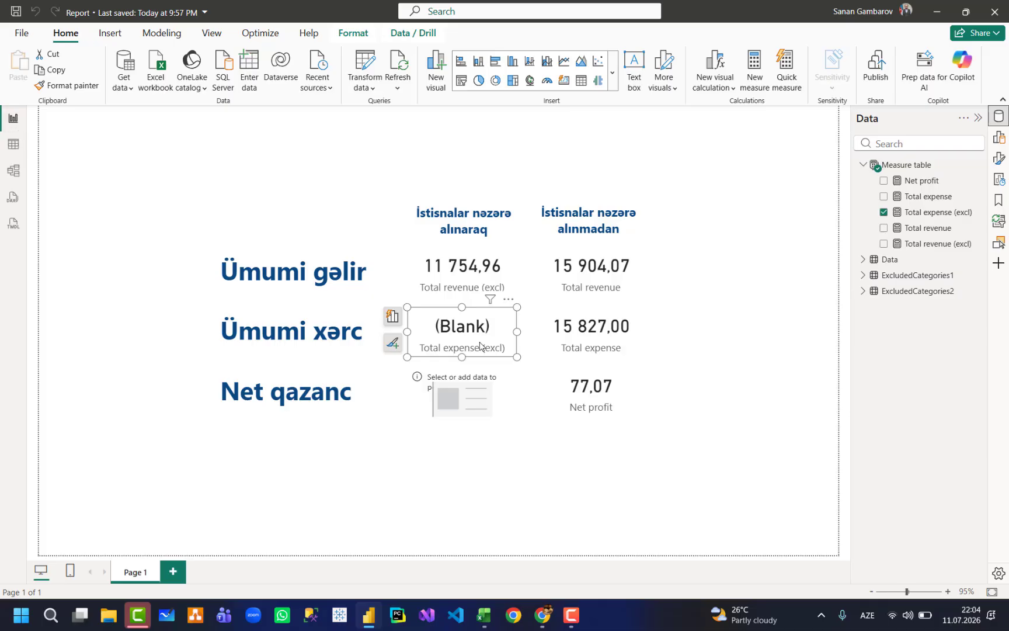
click(923, 212)
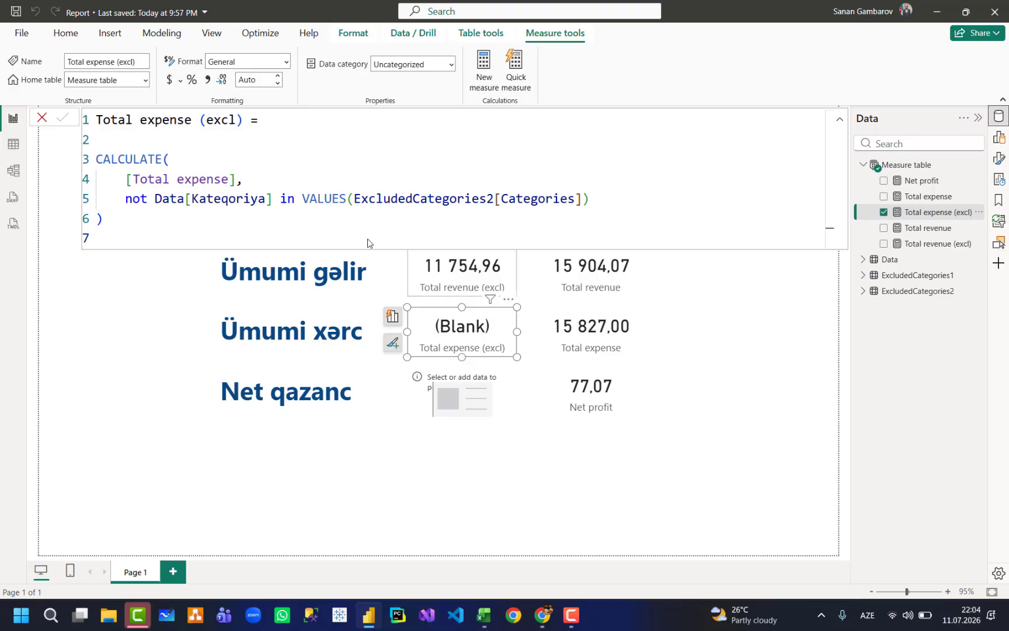
click(13, 144)
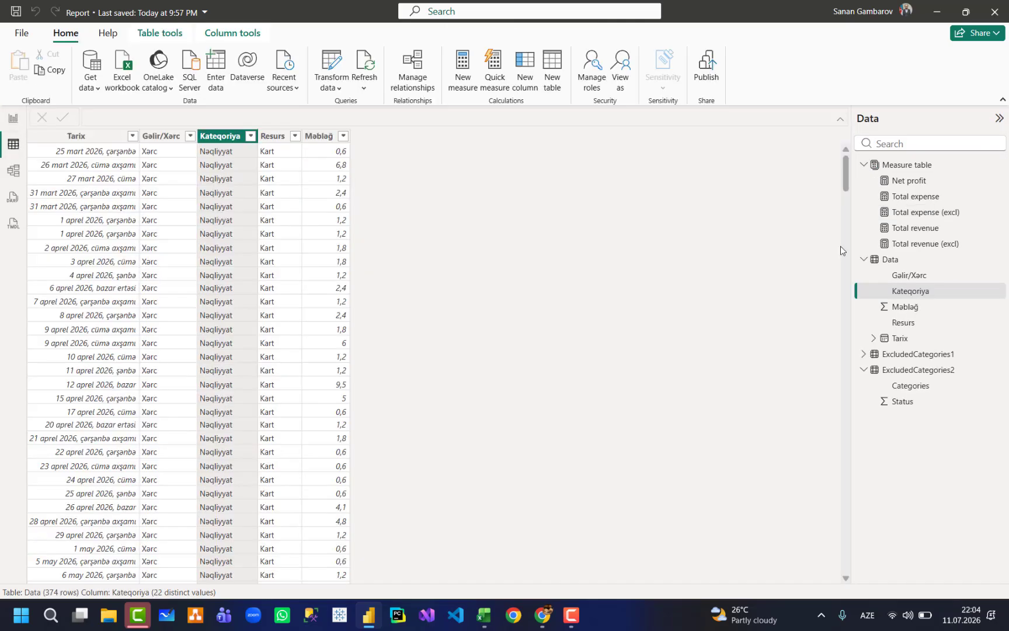
click(917, 369)
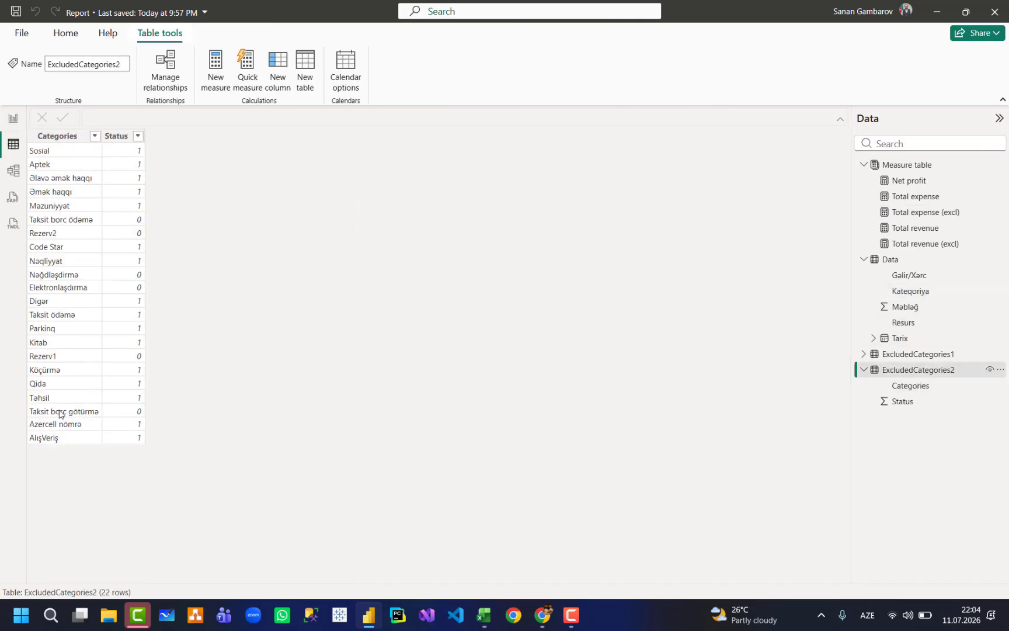
click(917, 261)
click(13, 118)
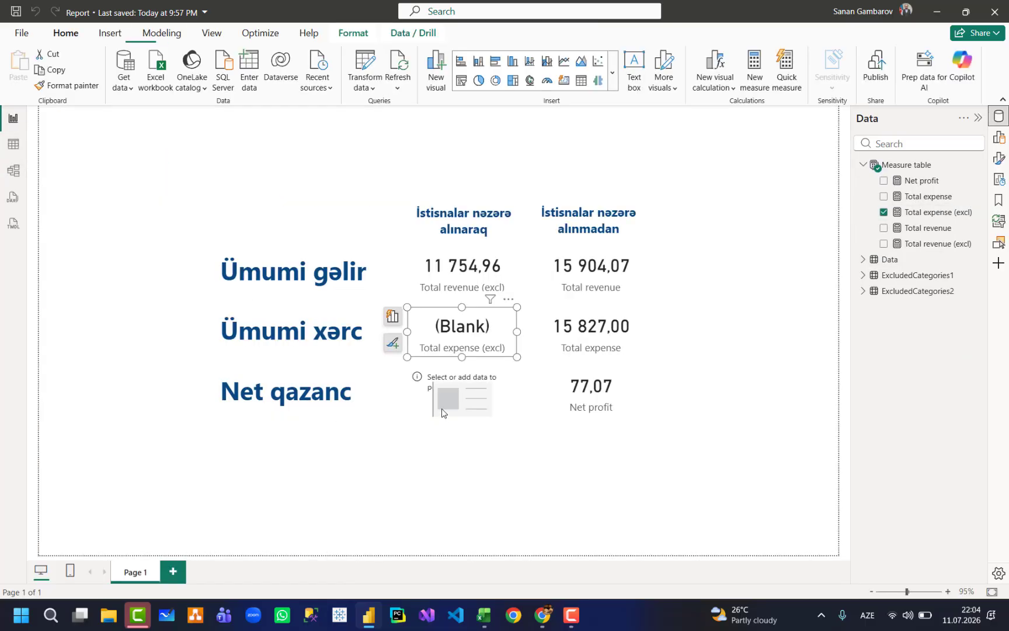
Compare the VALUES(ExcludedCategories2[Categories]) part of the Total expense (excl) formula with the rows of the ExcludedCategories2 table.
click(938, 212)
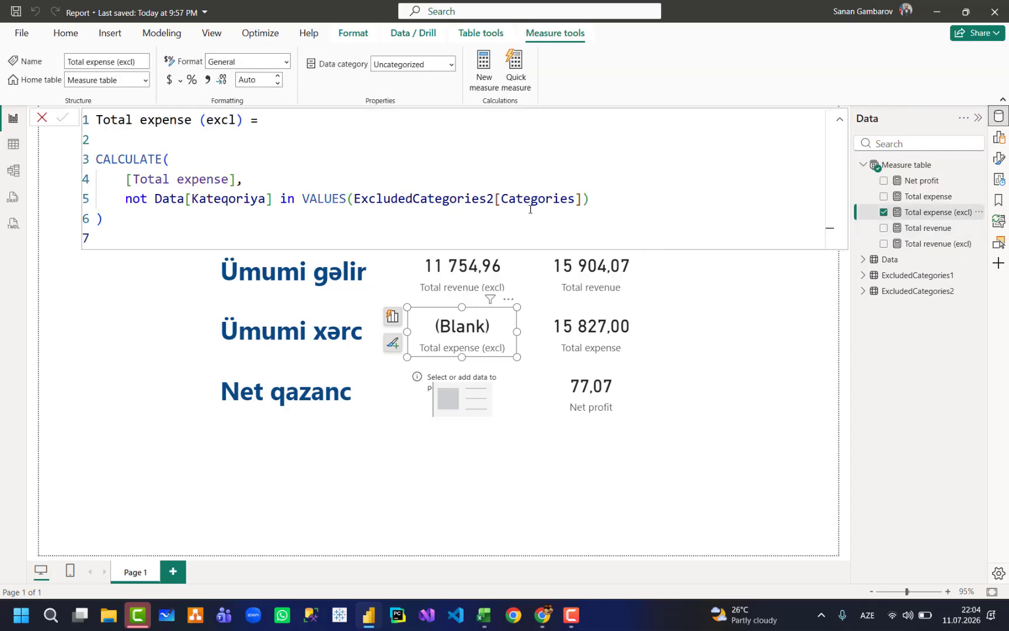
drag(372, 200, 607, 200)
click(615, 197)
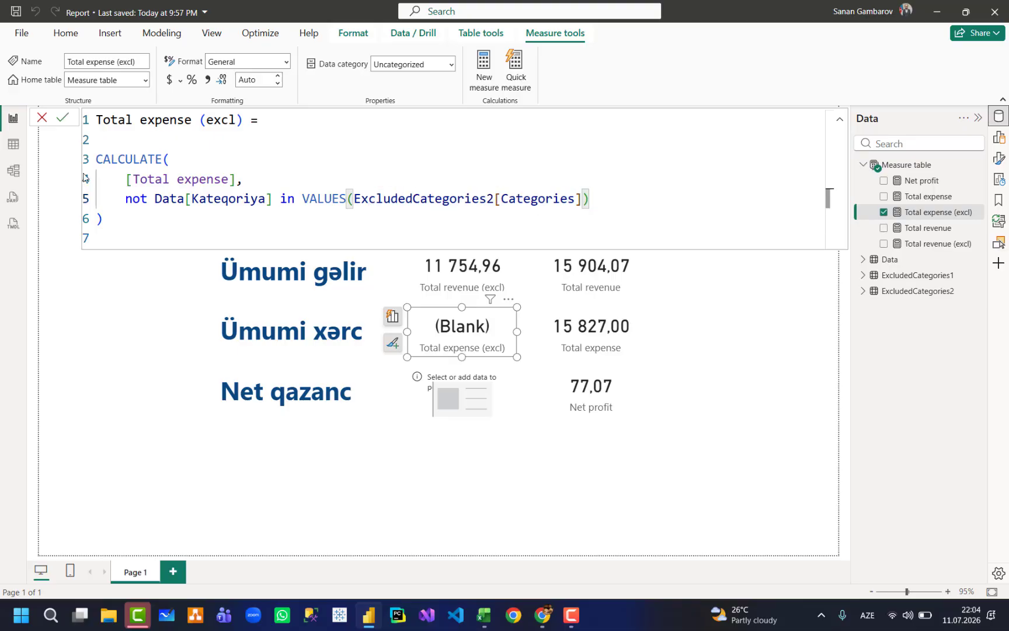
click(13, 143)
click(926, 370)
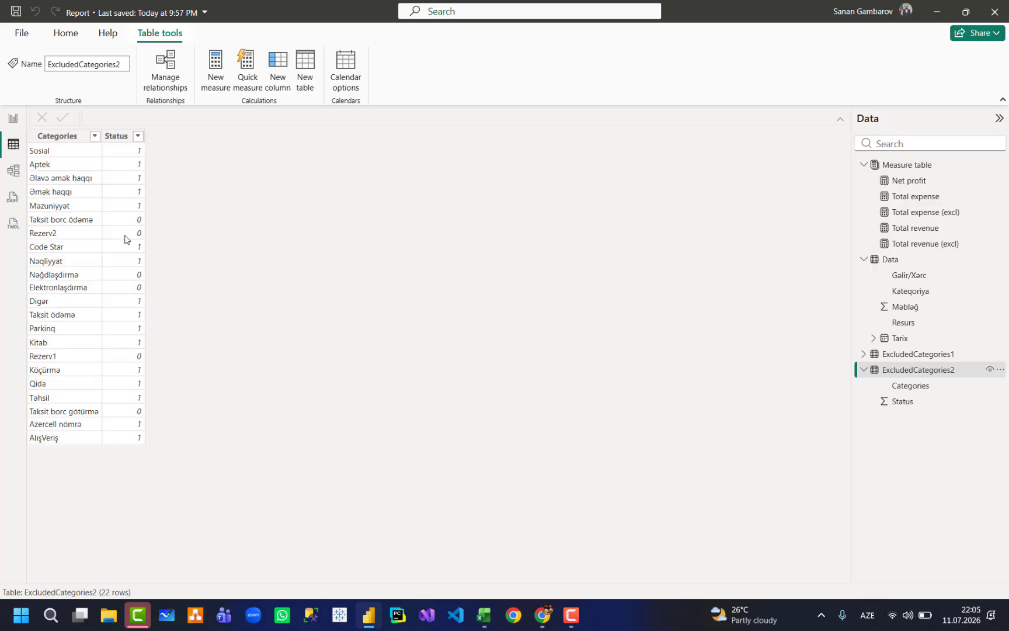
click(14, 118)
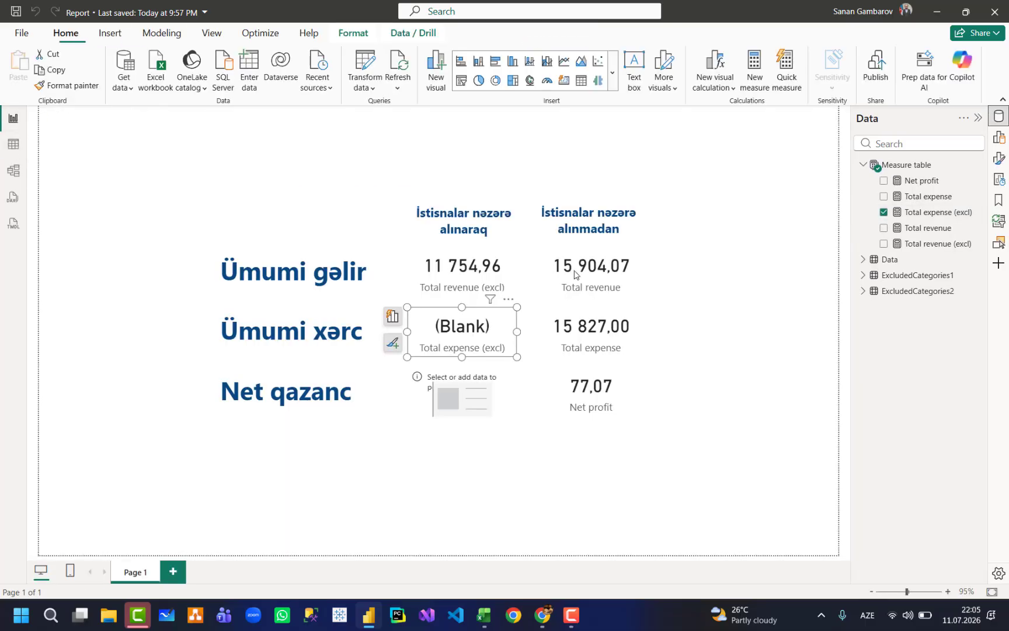
click(937, 212)
drag(302, 199, 623, 199)
click(624, 199)
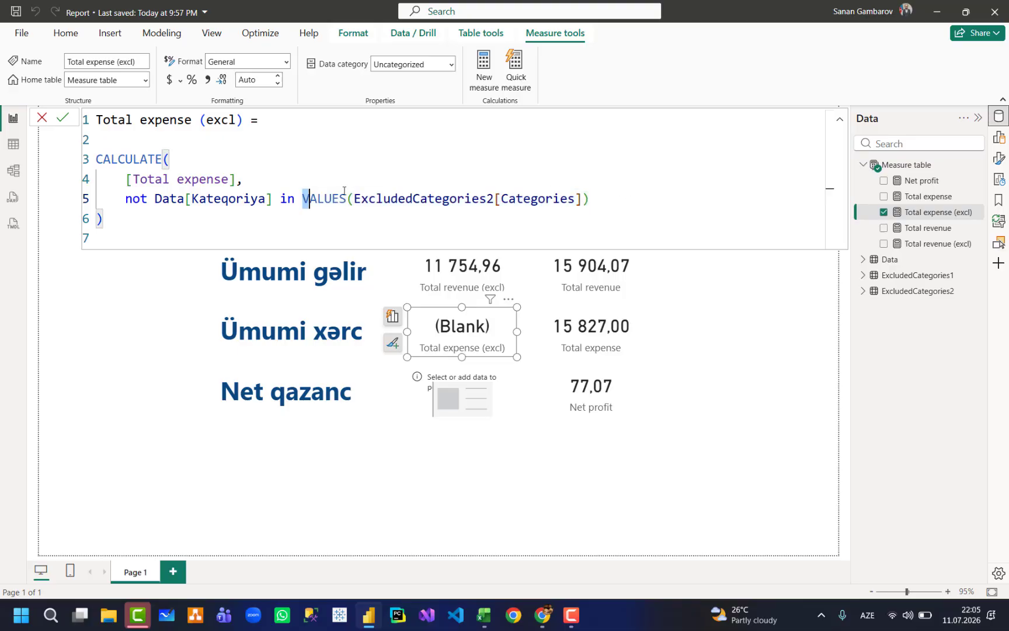
drag(302, 198, 637, 192)
click(631, 198)
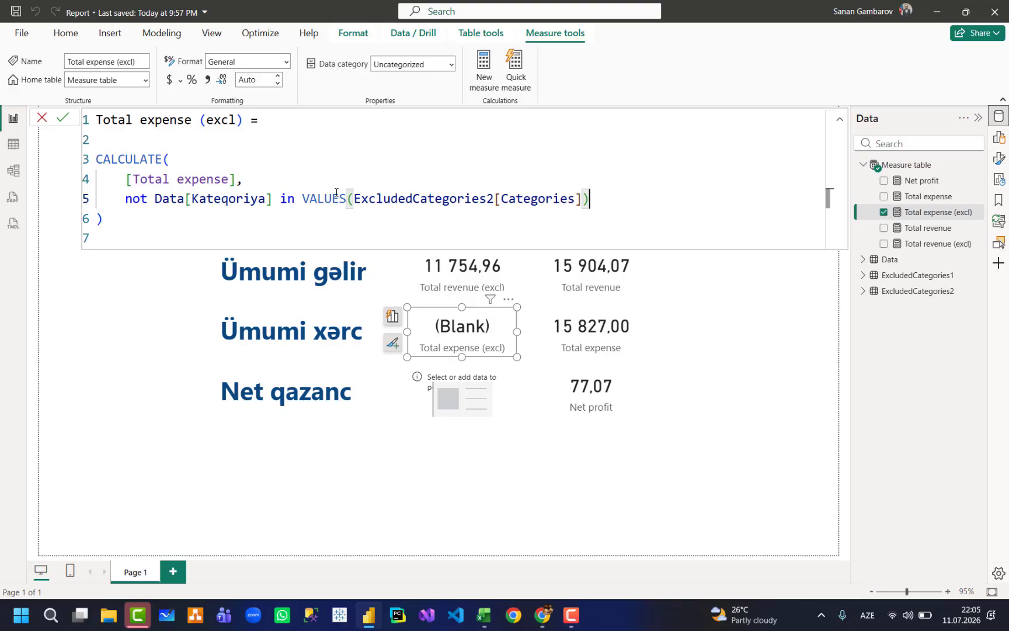
In the Total expense (excl) formula, put the VALUES expression on its own line and insert an opening CALCULATETABLE( on the line above it.
click(306, 202)
key(BackSpace)
key(shift+Return)
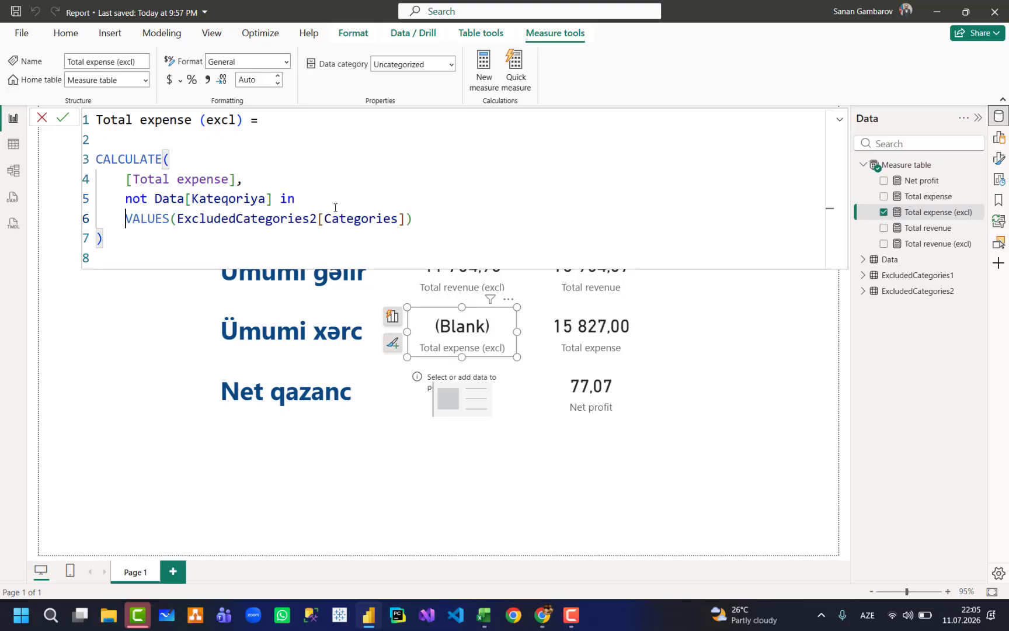
key(Tab)
key(Tab)
click(296, 199)
key(Return)
key(Tab)
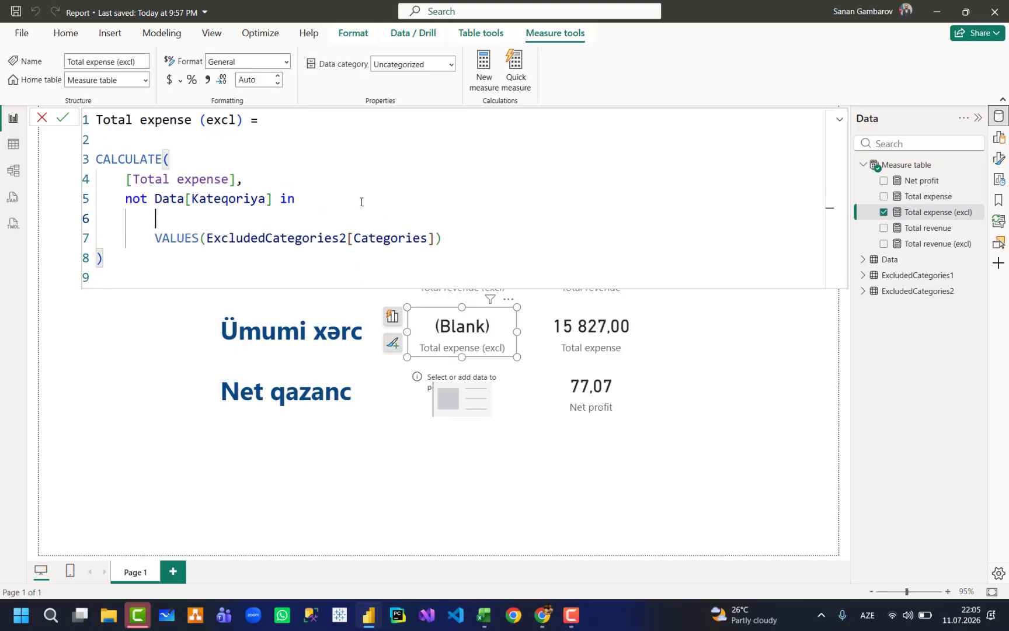
text(cal)
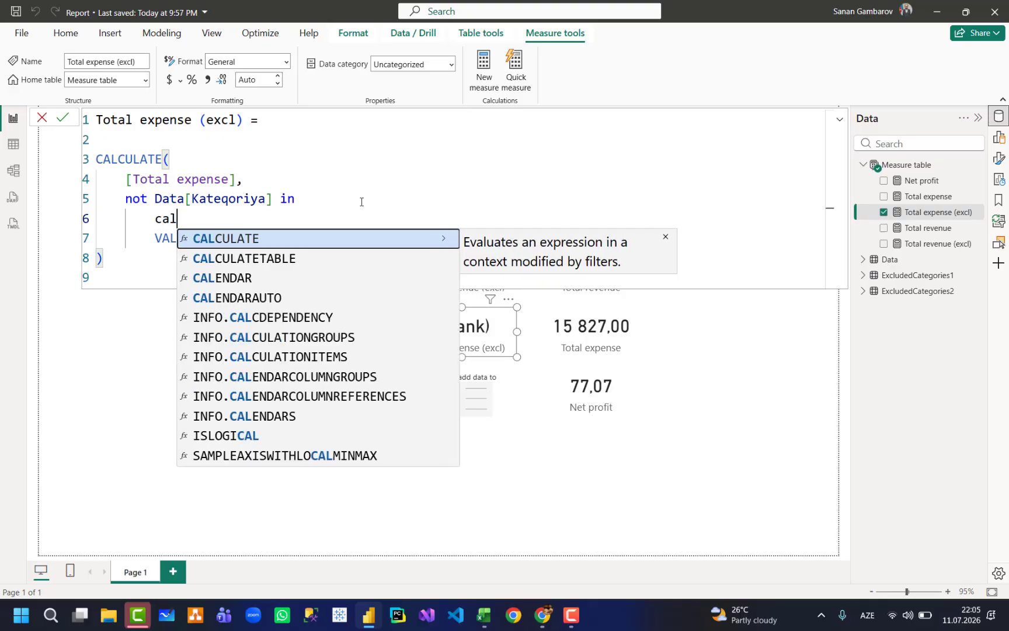
key(Down)
key(Tab)
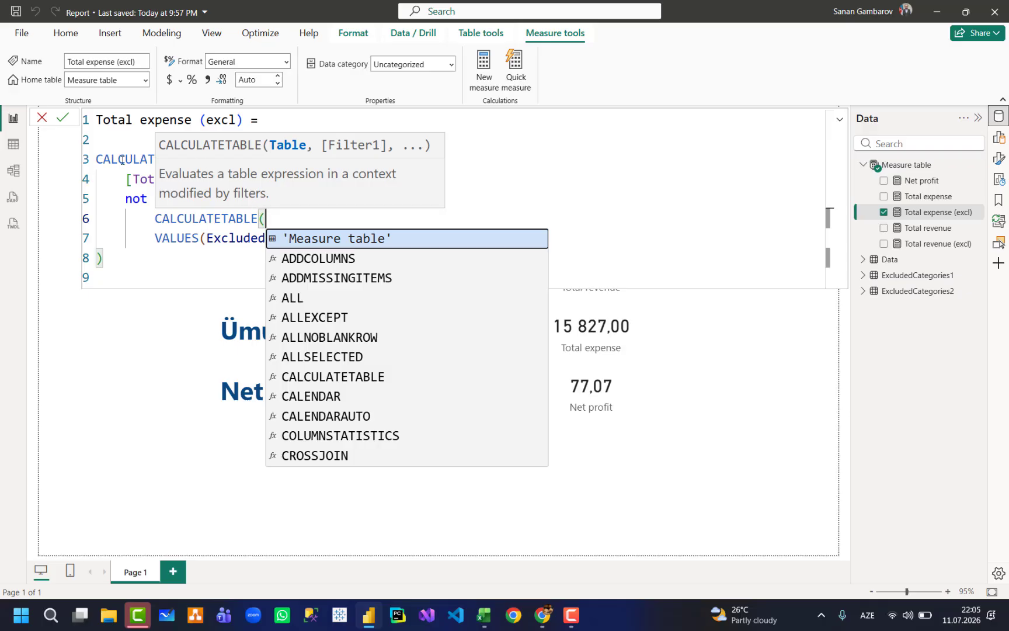
Check the syntax hints of CALCULATE, CALCULATETABLE and VALUES, and indent the VALUES line inside CALCULATETABLE.
click(199, 157)
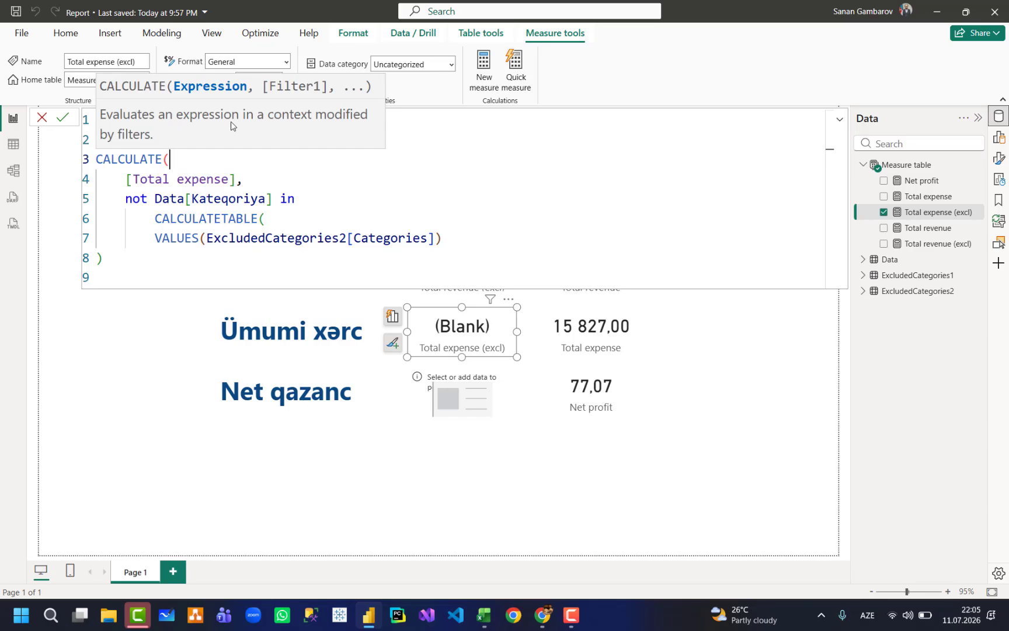
drag(125, 179, 236, 179)
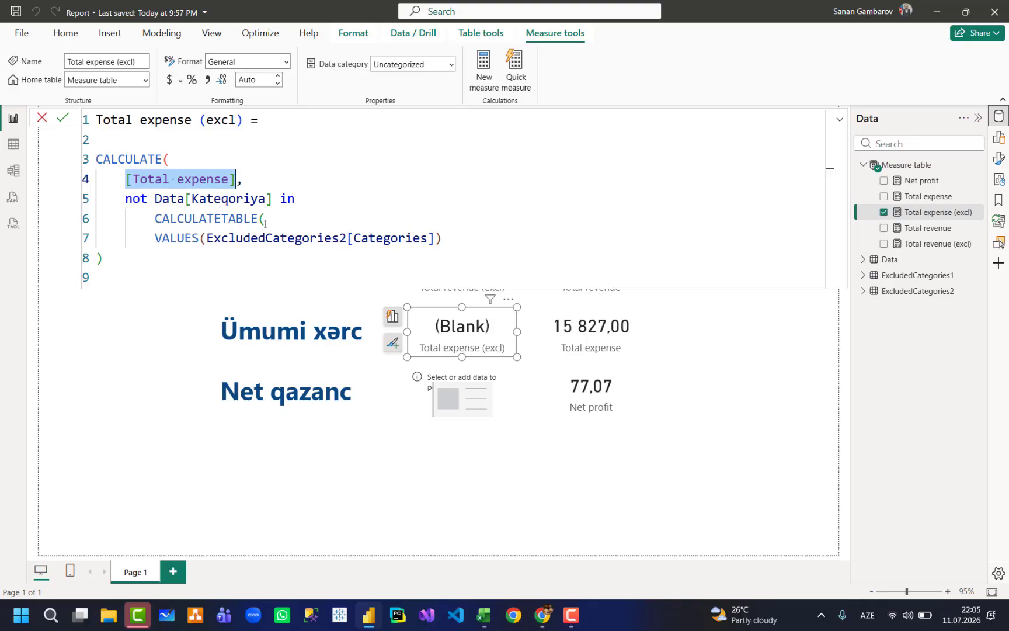
click(290, 218)
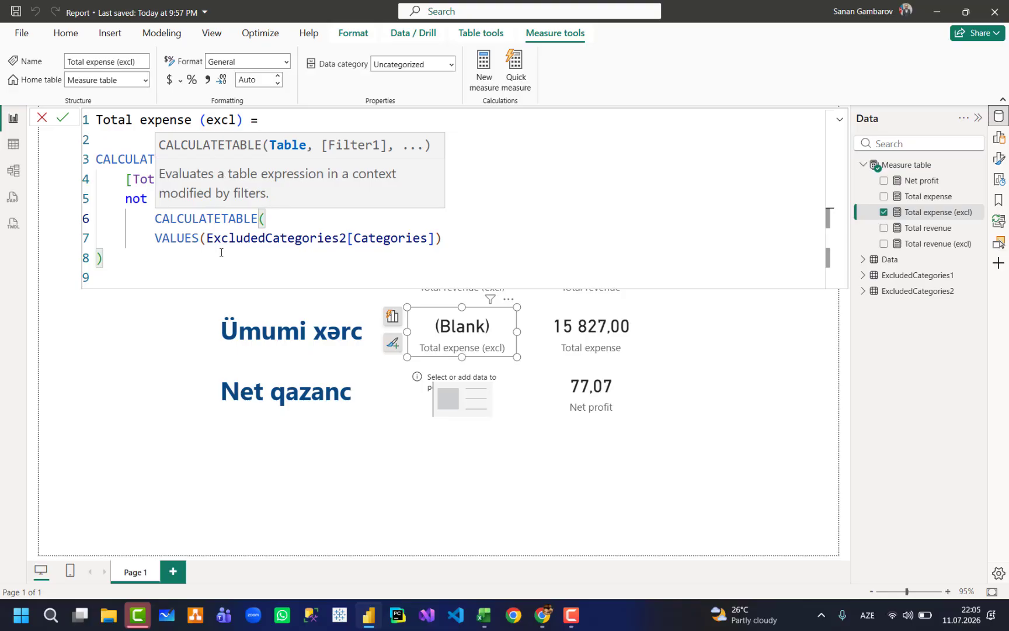
drag(155, 232, 465, 233)
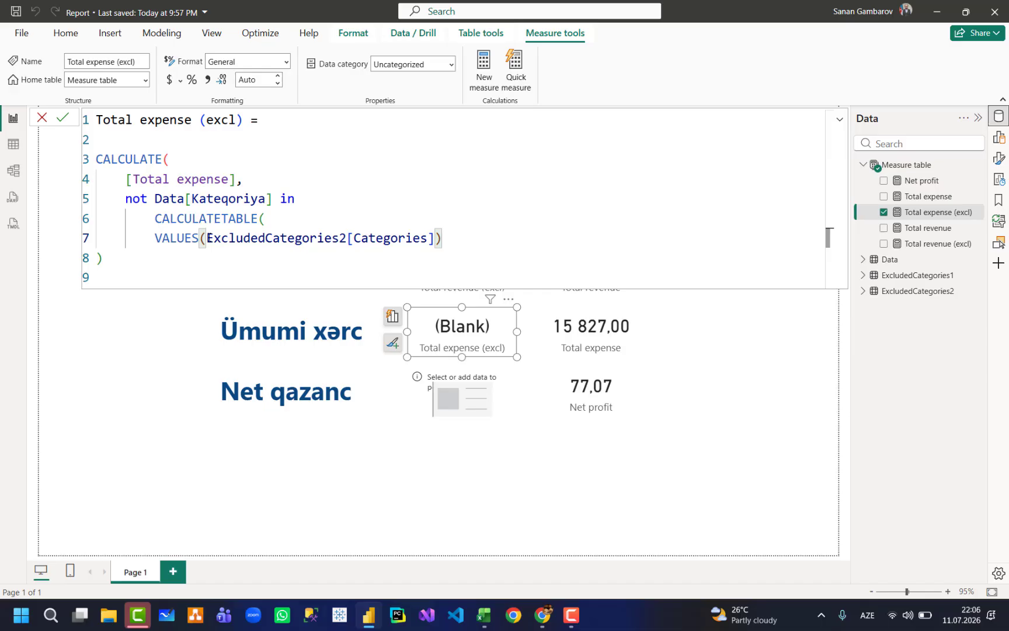
key(BackSpace)
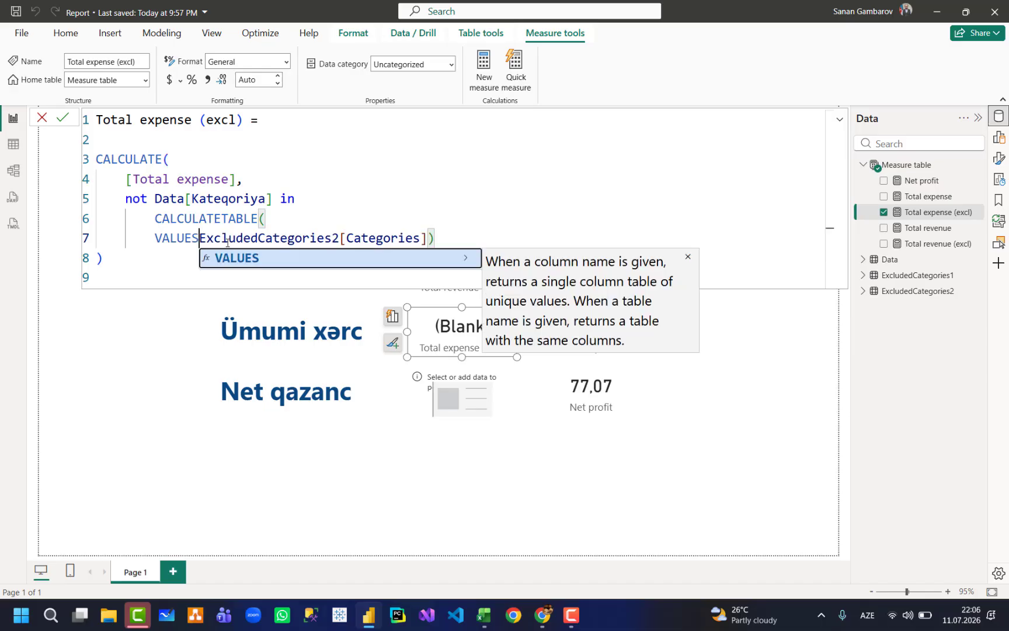
text(()
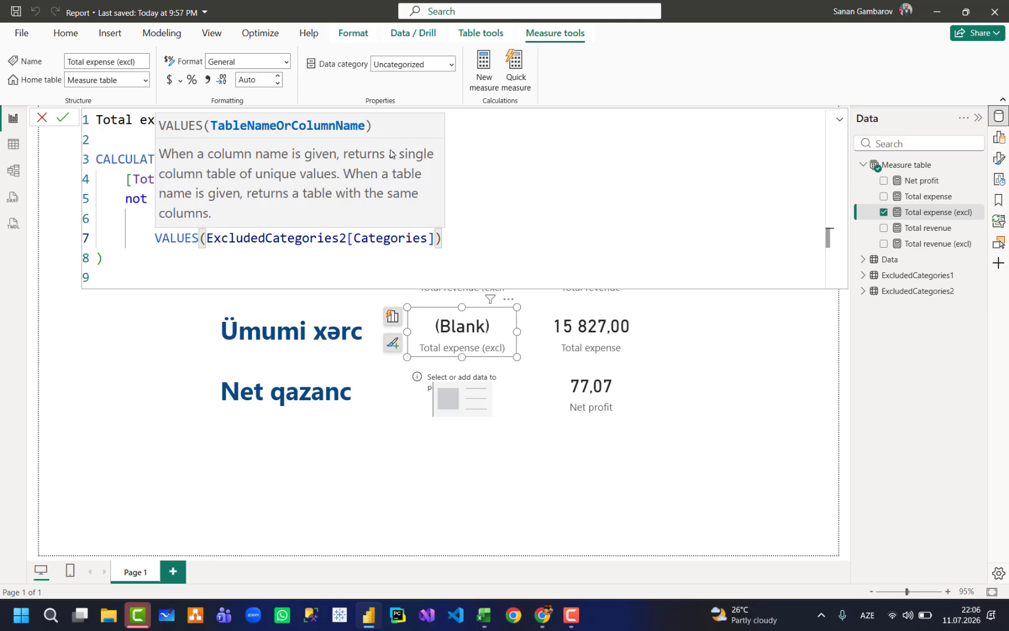
click(156, 238)
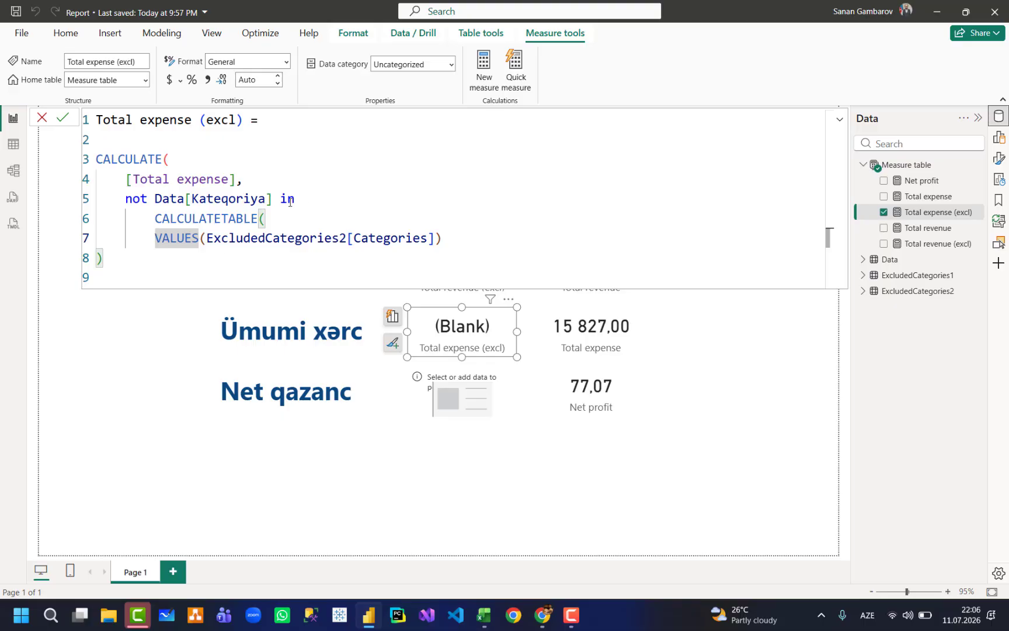
key(Tab)
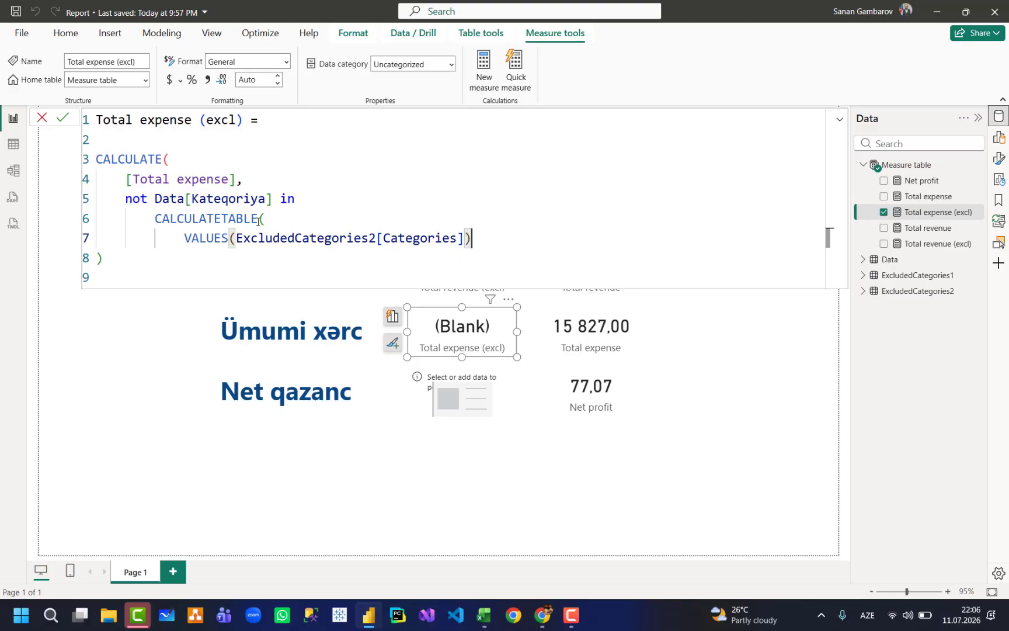
click(330, 218)
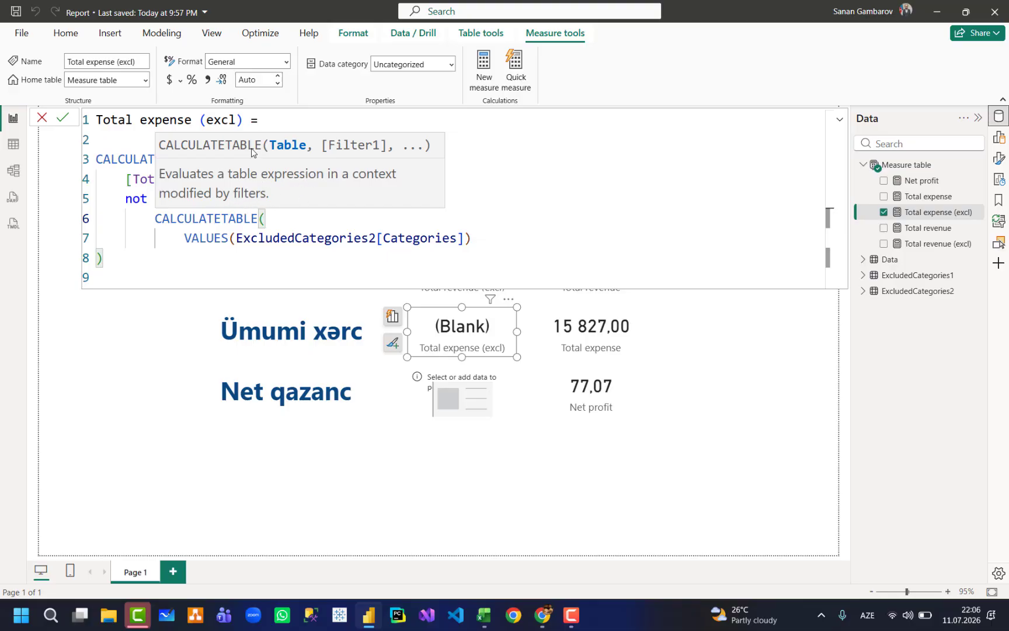
Add the filter ExcludedCategories2[Status]=0 after the VALUES argument, close the CALCULATETABLE call and commit the Total expense (excl) measure.
click(506, 232)
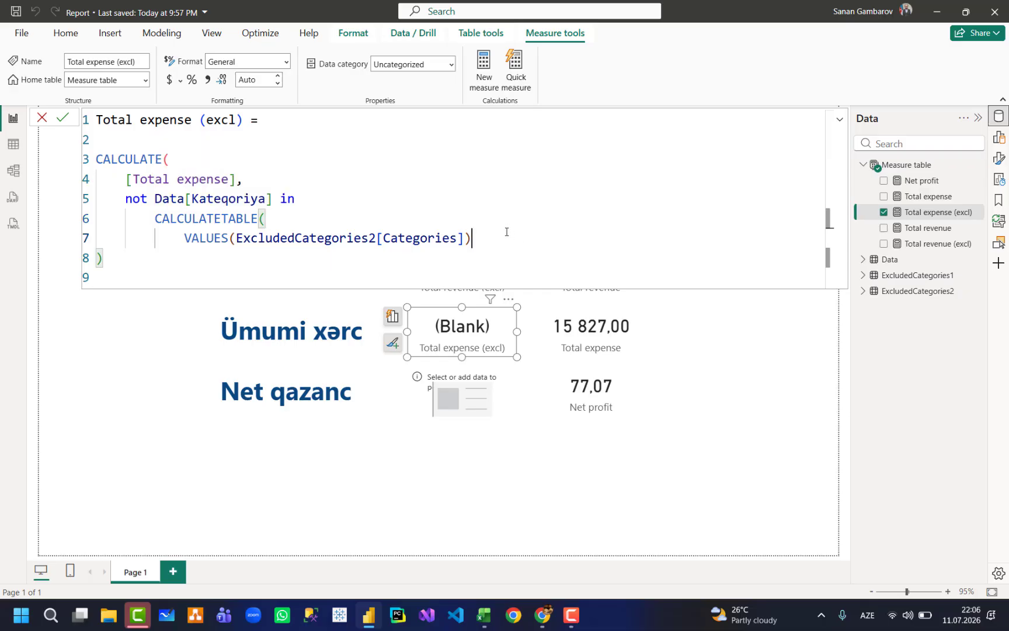
text(,)
key(shift+Return)
text(excl)
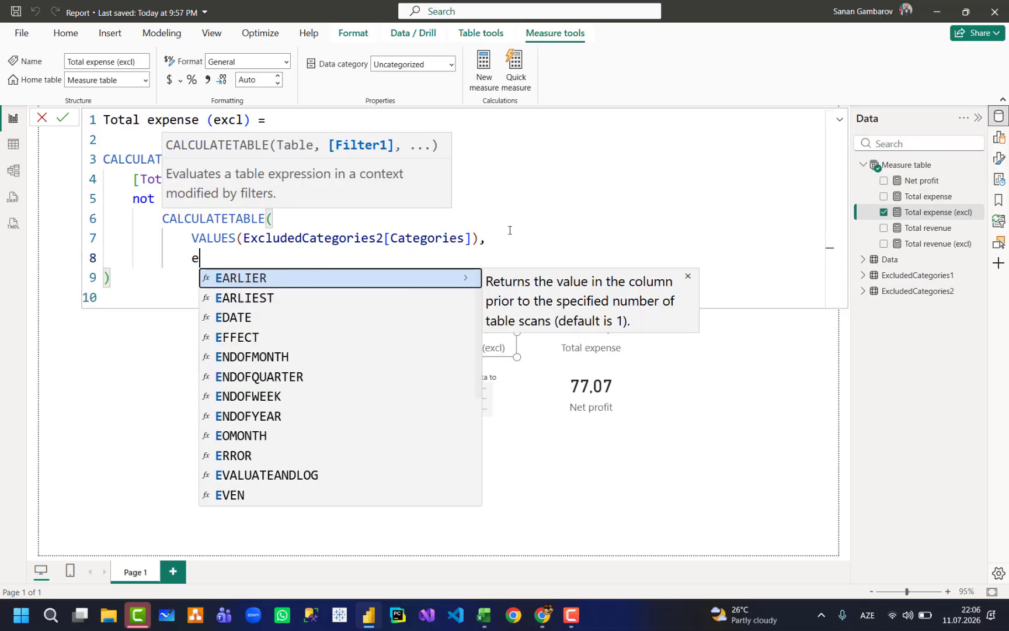
key(Down)
key(Down)
key(Down)
key(Down)
key(Tab)
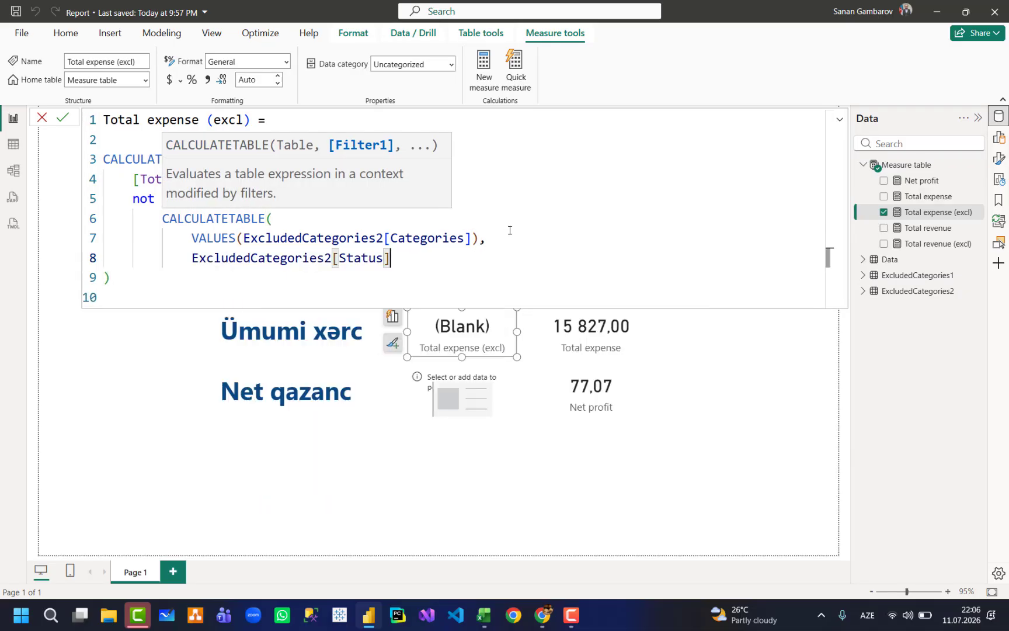
text(=0)
key(shift+Return)
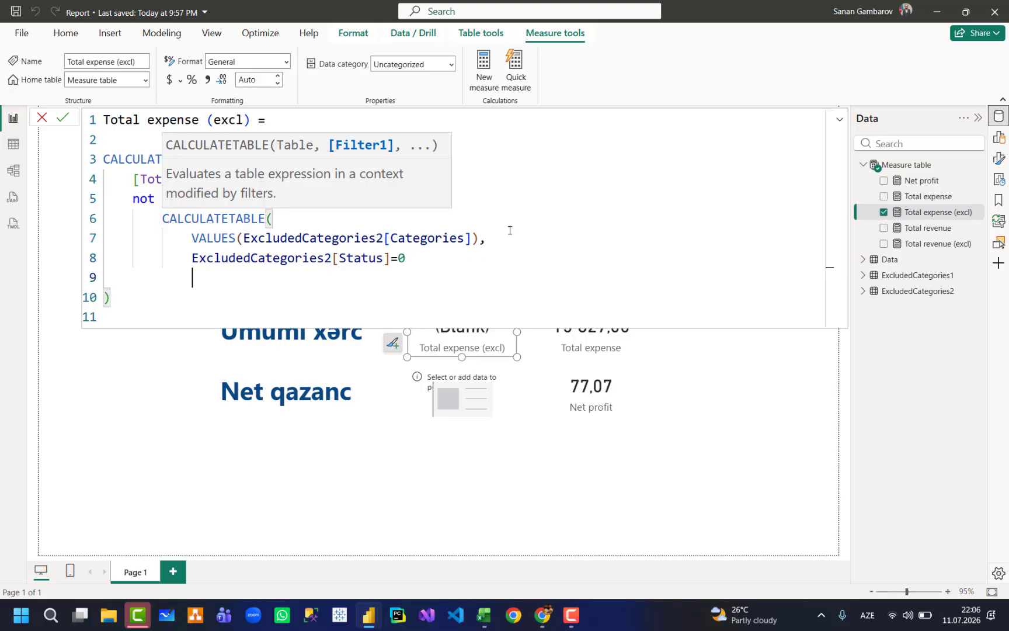
text())
click(280, 301)
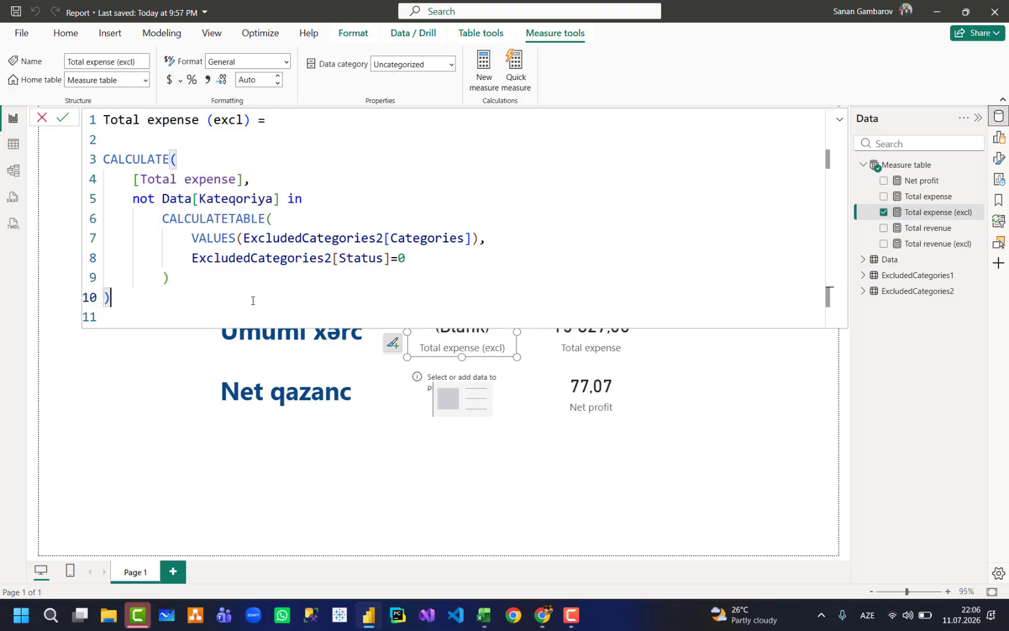
click(65, 118)
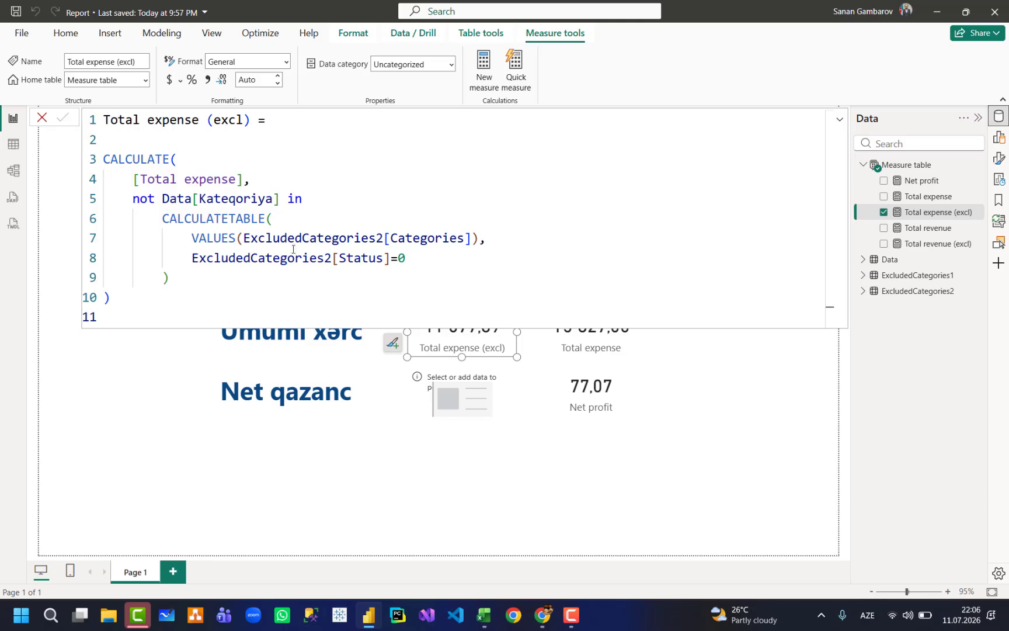
click(462, 385)
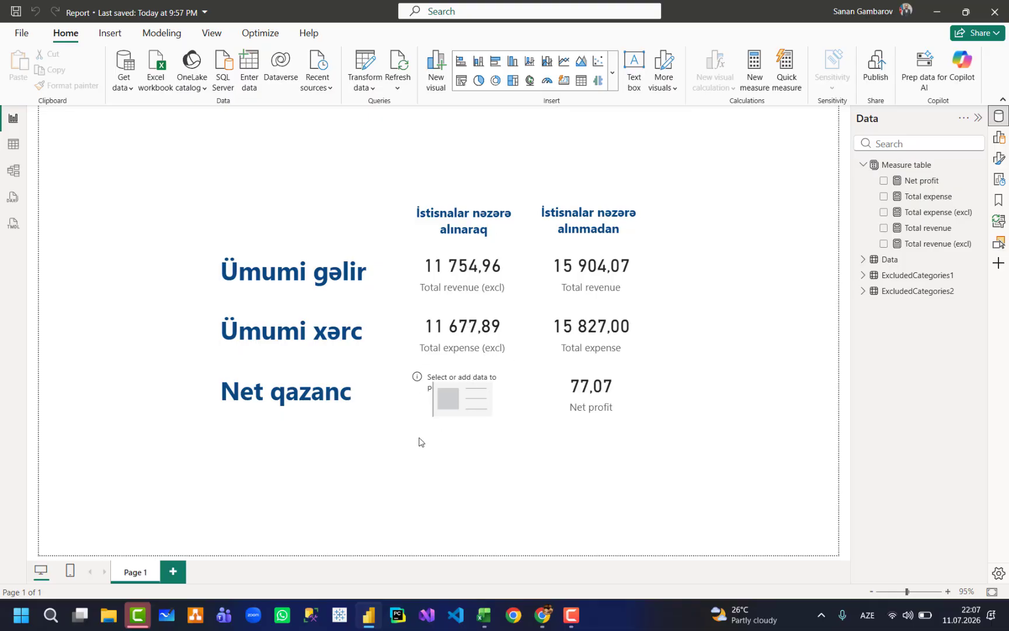
drag(392, 449, 541, 341)
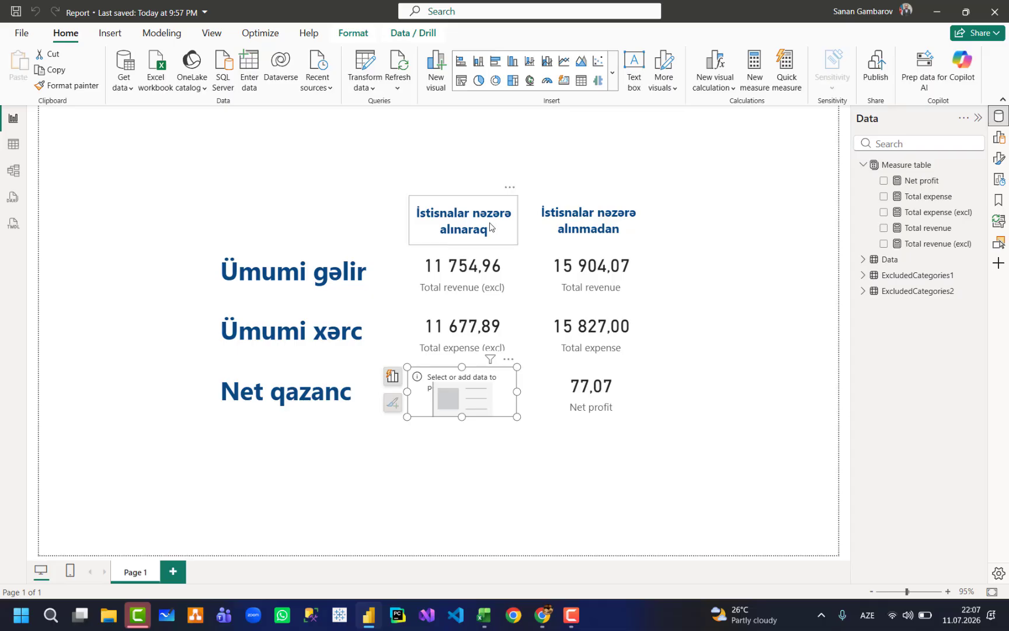
click(464, 453)
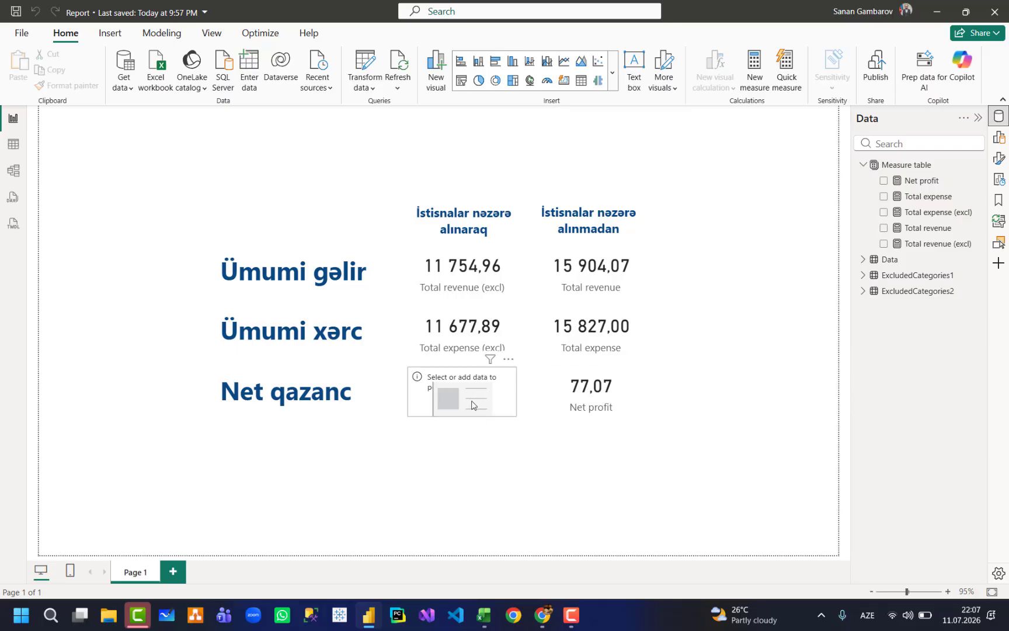
Create a new measure in the Measure table and name it Net profit (excl).
right_click(910, 167)
click(880, 196)
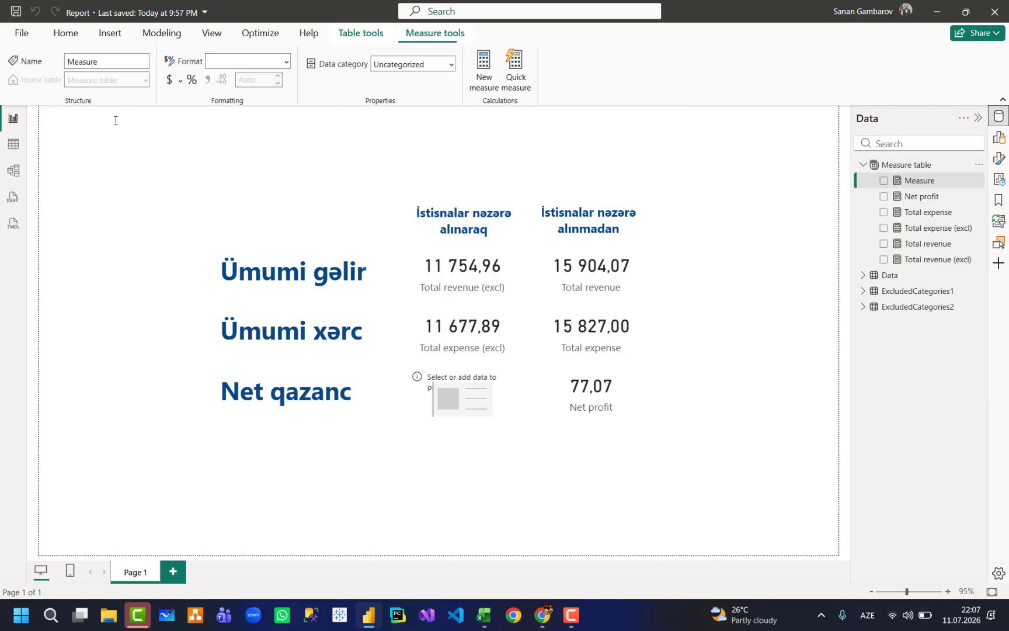
text(Net profit () =)
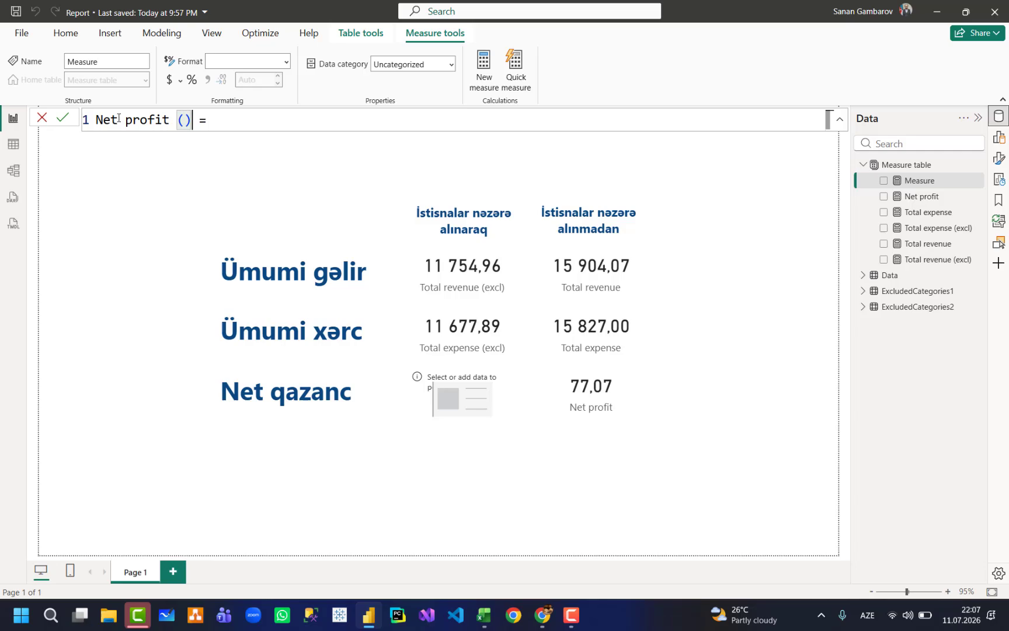
key(Left)
text(excl)
key(End)
Define Net profit (excl) as [Total revenue (excl)] - [Total expense (excl)] and commit the measure.
text(total)
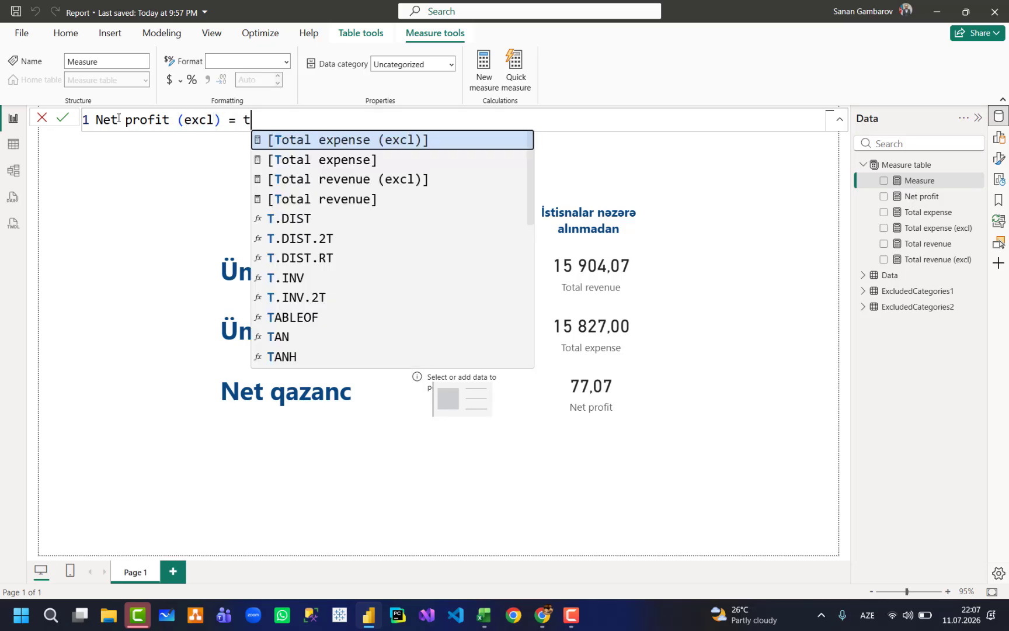
key(Down)
key(Down)
key(Tab)
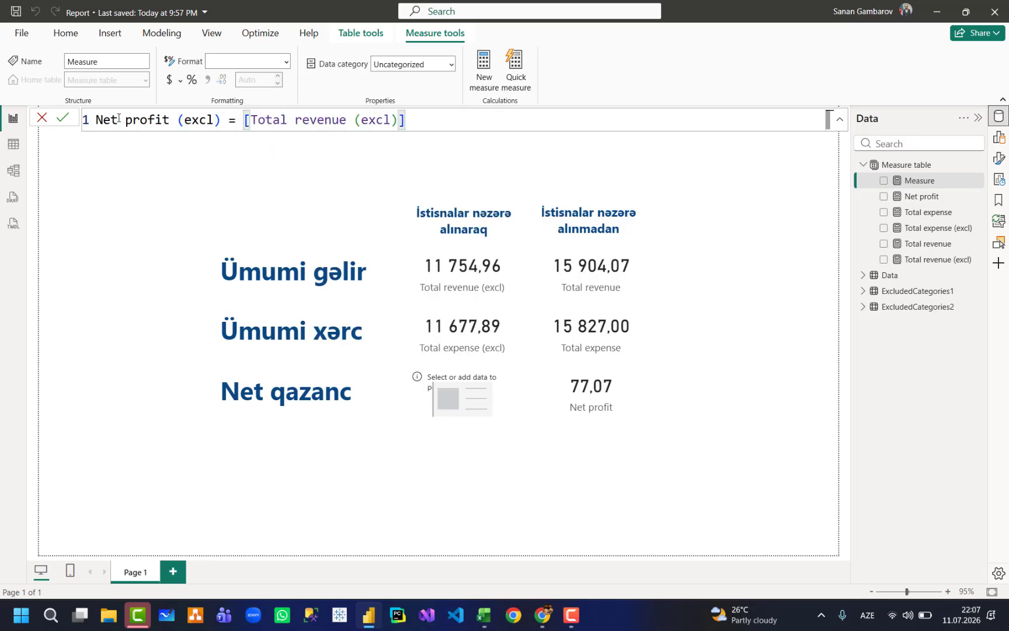
text(- total)
key(Tab)
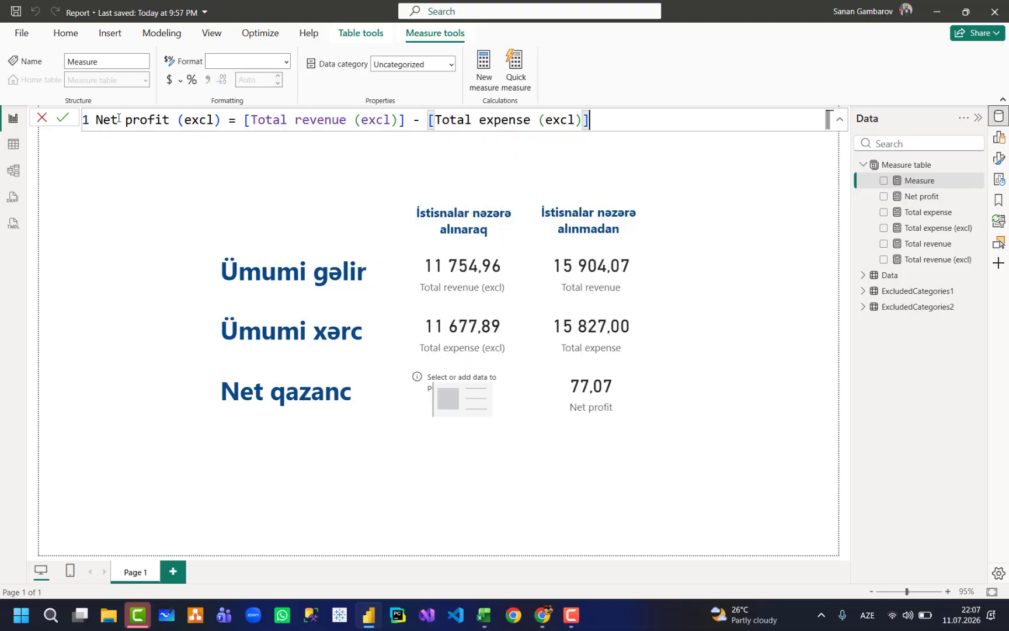
key(Return)
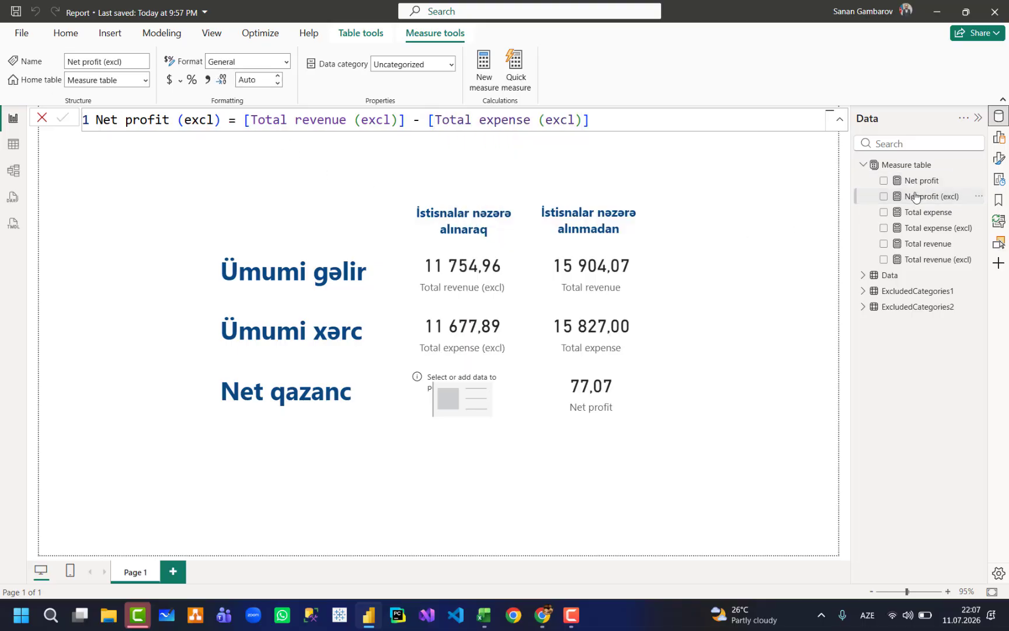
Fill the empty card in the Net qazanc row with the Net profit (excl) measure and compare it with the Net profit card.
drag(911, 196, 482, 455)
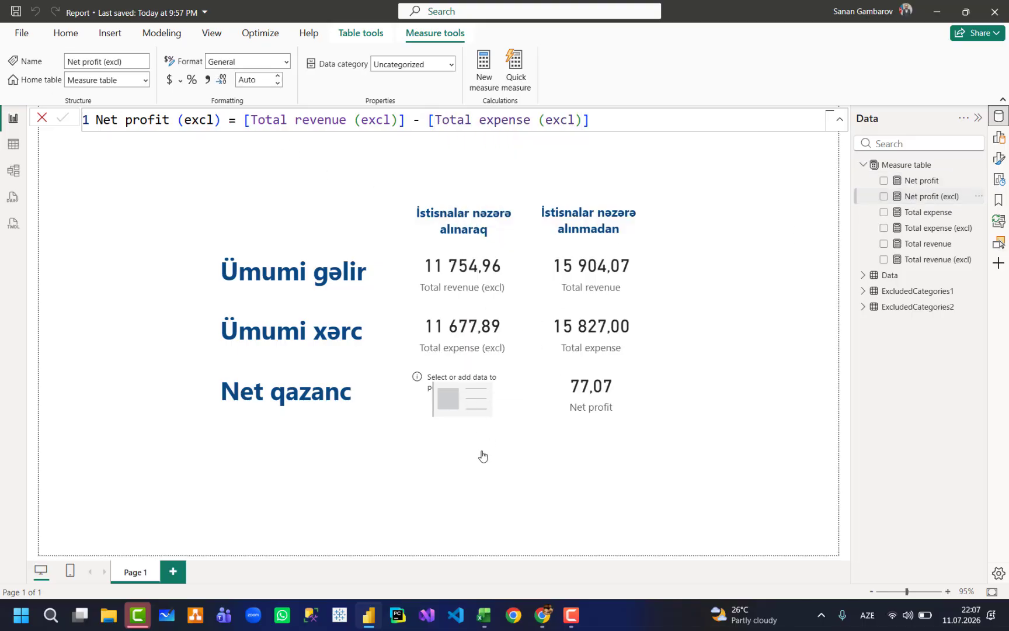
click(543, 474)
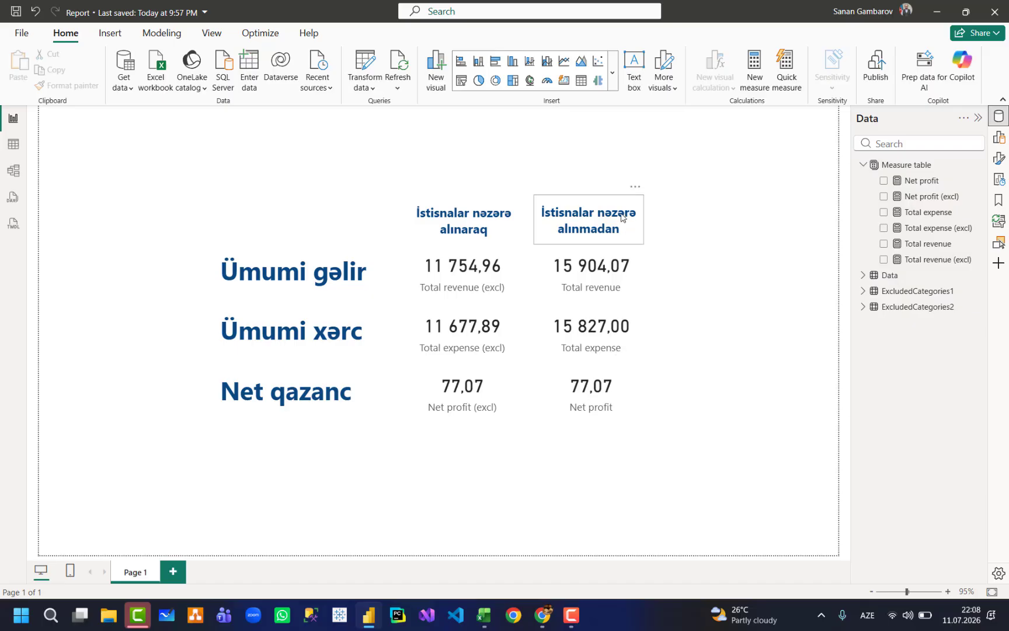
drag(692, 171, 538, 475)
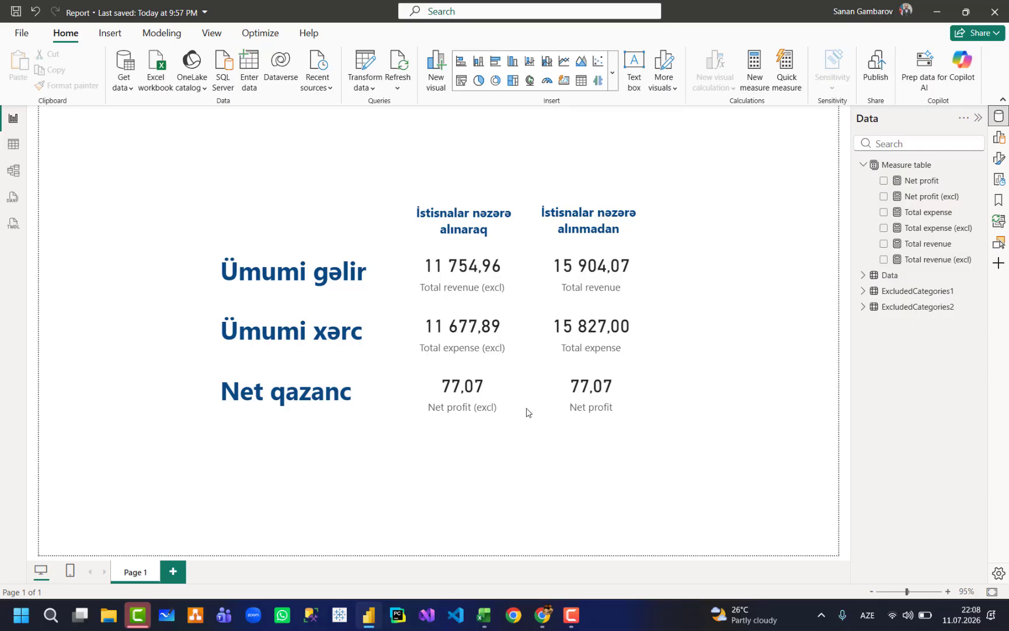
drag(412, 449, 642, 452)
Review the VALUES(ExcludedCategories1[Categories]) condition in the Total revenue (excl) formula.
click(951, 166)
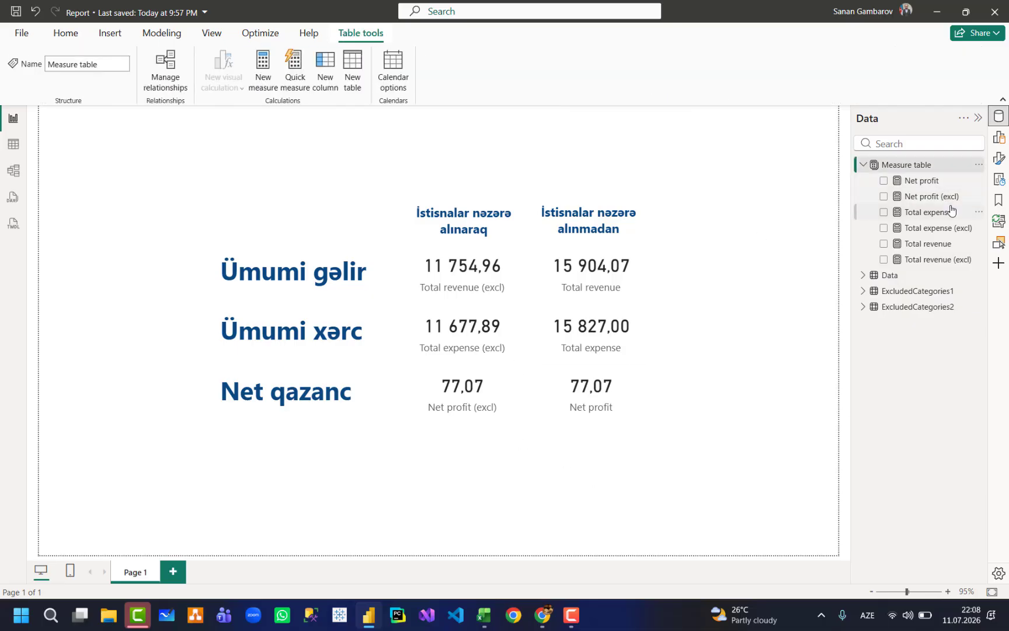
click(935, 261)
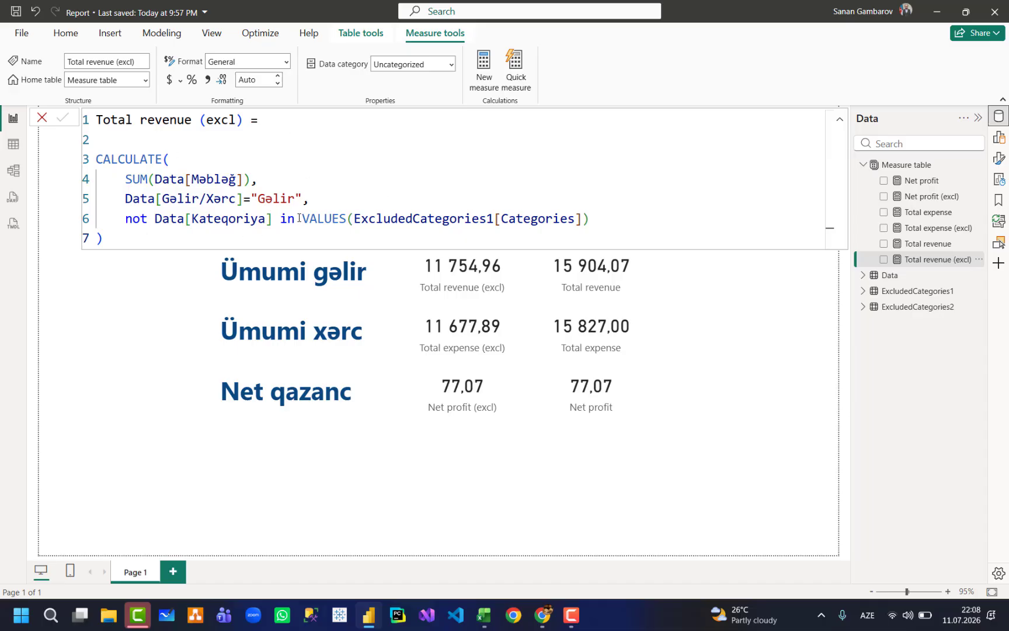
drag(301, 218, 645, 212)
click(645, 211)
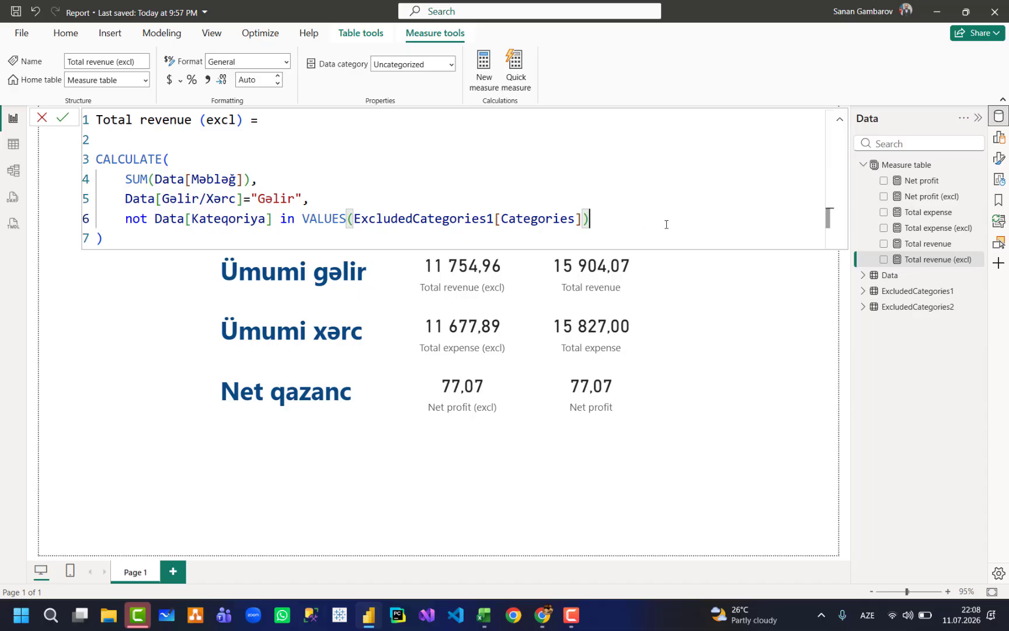
Review how CALCULATETABLE, VALUES and the ExcludedCategories2[Status]=0 filter are nested in the Total expense (excl) formula, and close the formula.
click(941, 228)
drag(162, 219, 269, 220)
click(280, 217)
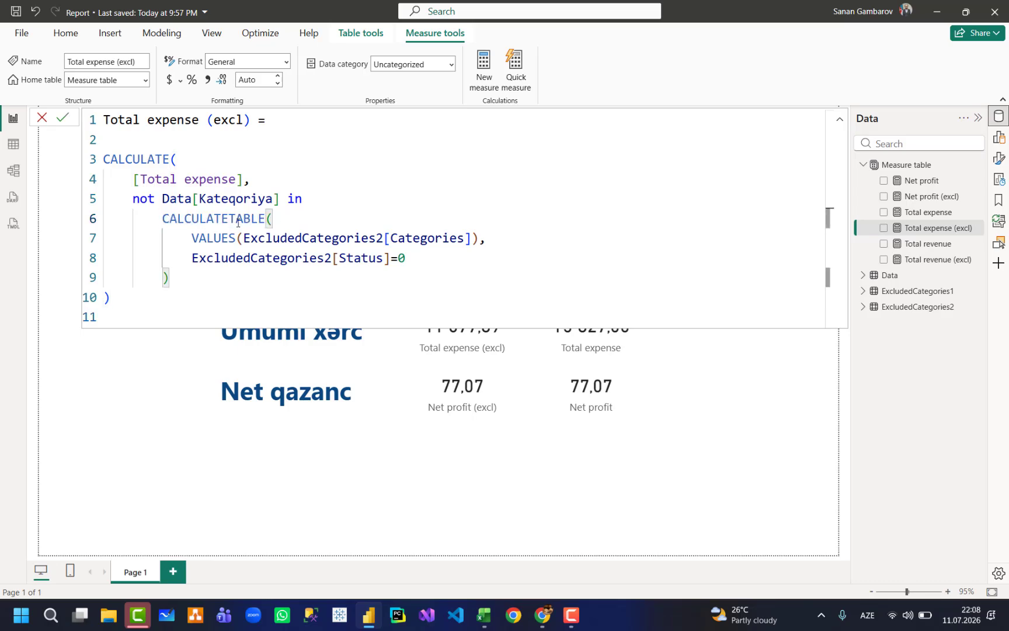
click(193, 238)
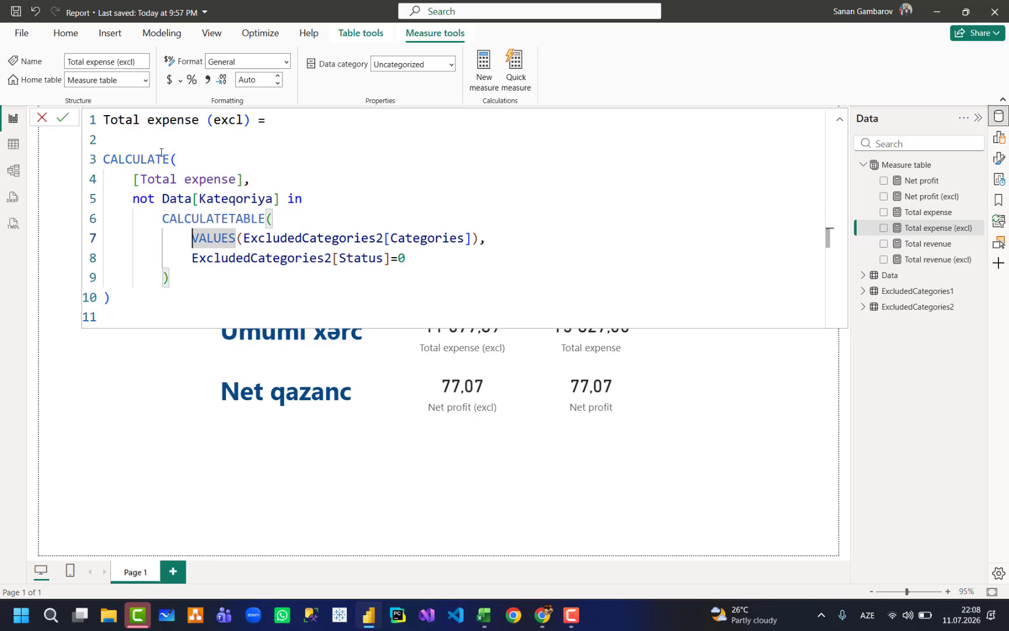
click(321, 197)
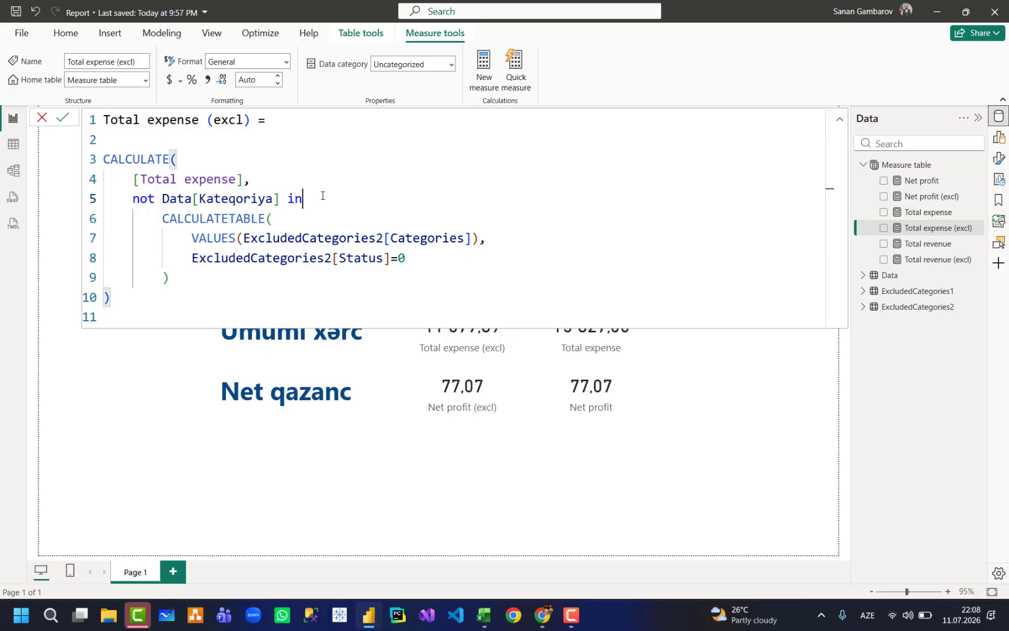
click(283, 218)
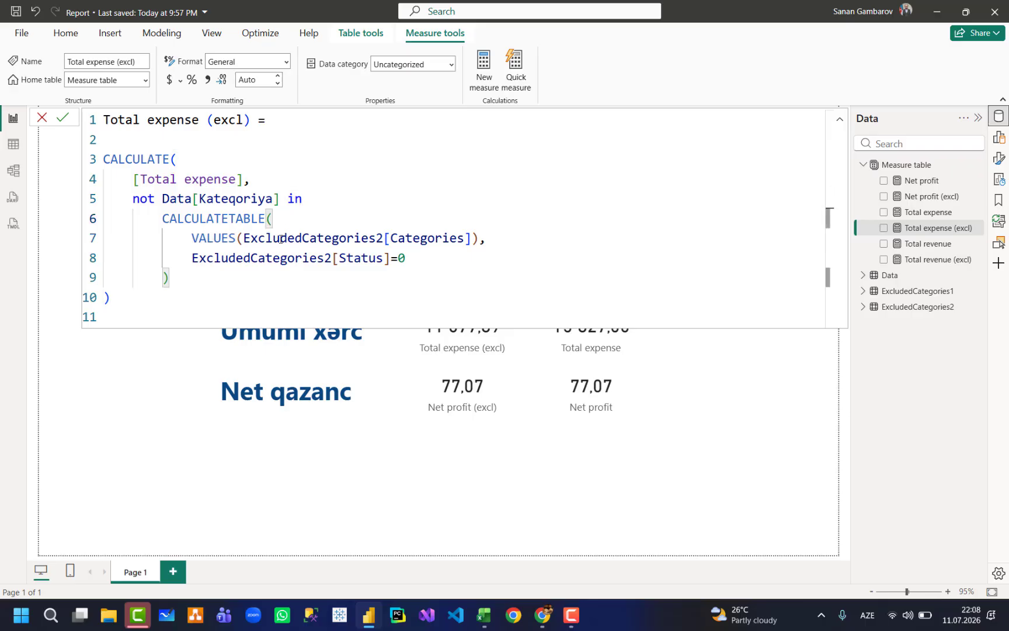
click(202, 286)
click(491, 457)
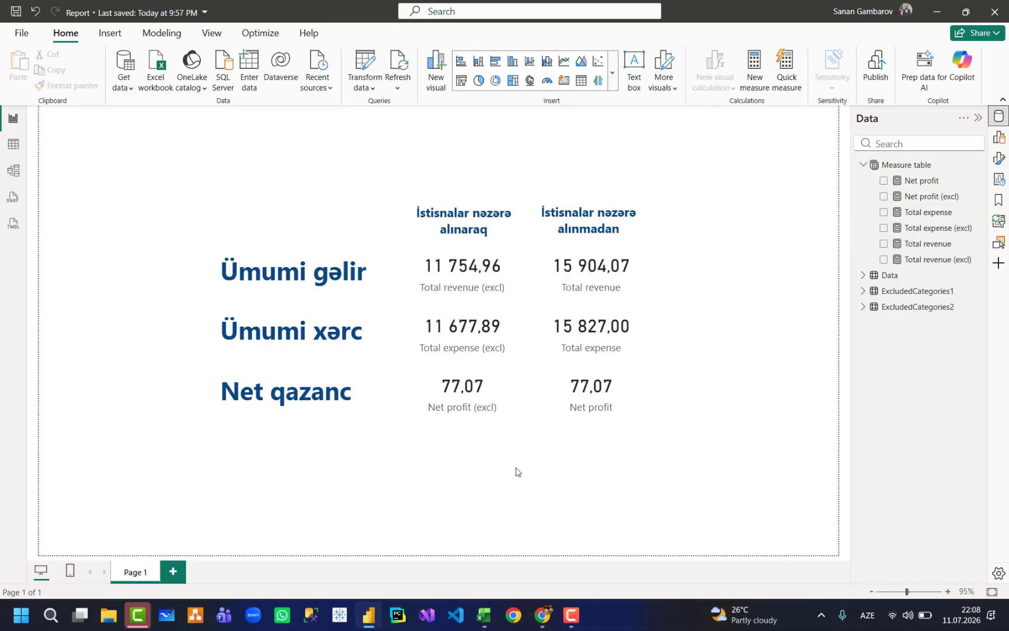